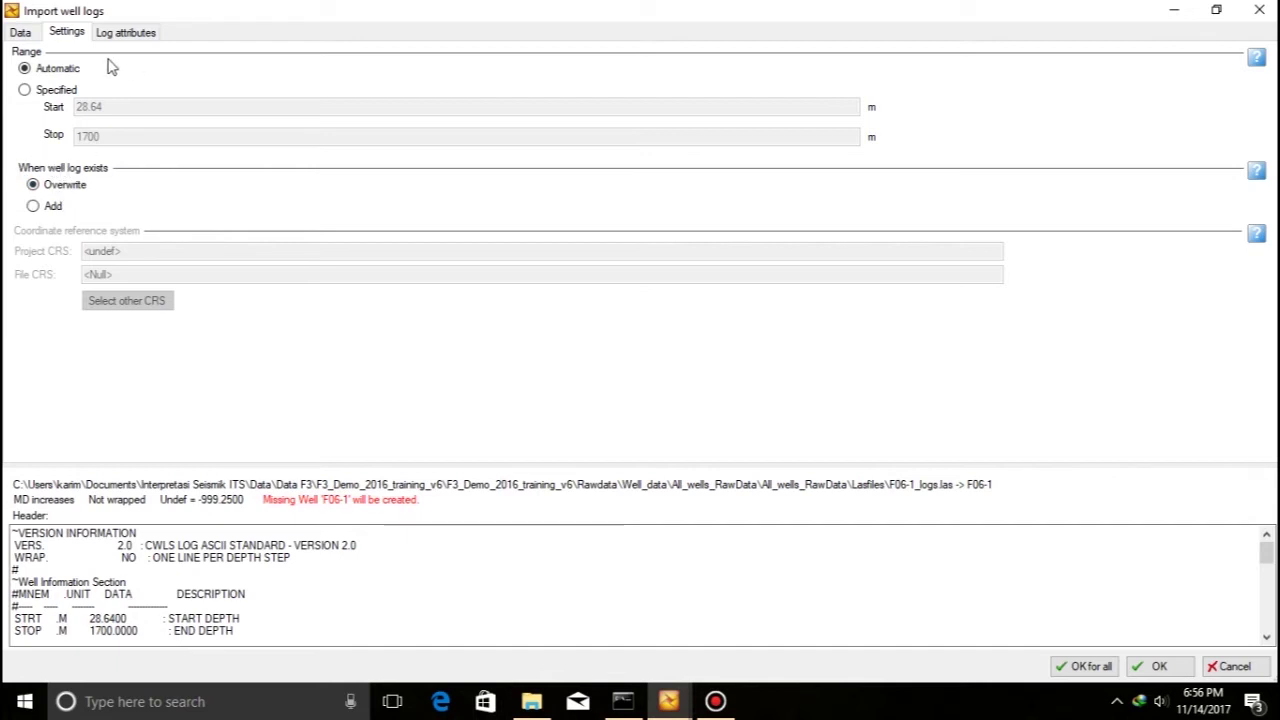
- Check the log attributes without loading any, then import the F06-1 well logs using the specified log matching
left_click(124, 33)
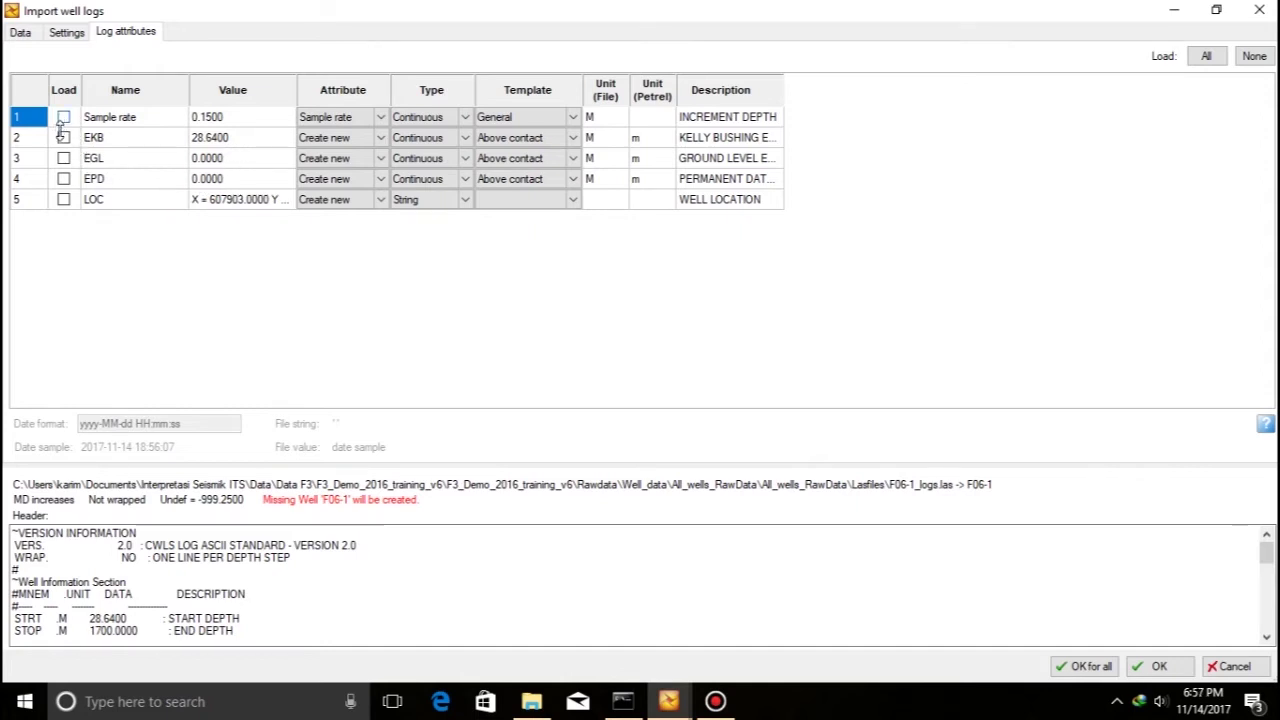
left_click(22, 33)
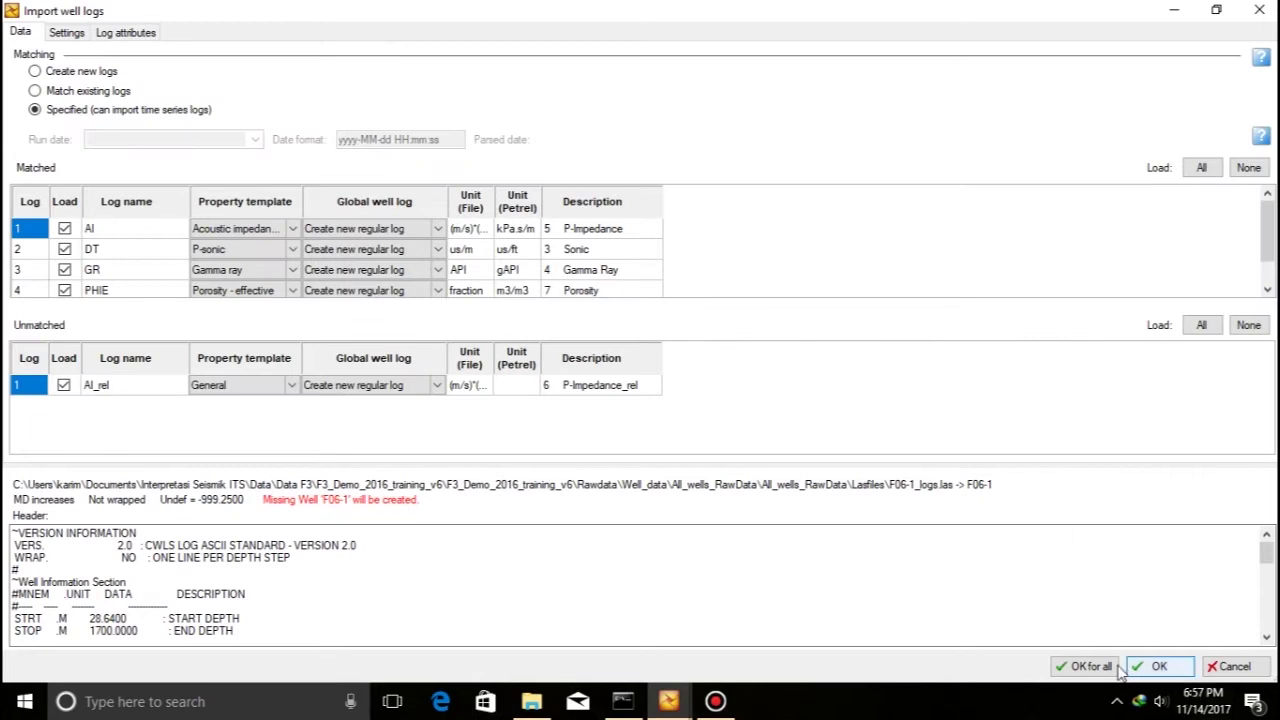
left_click(1159, 666)
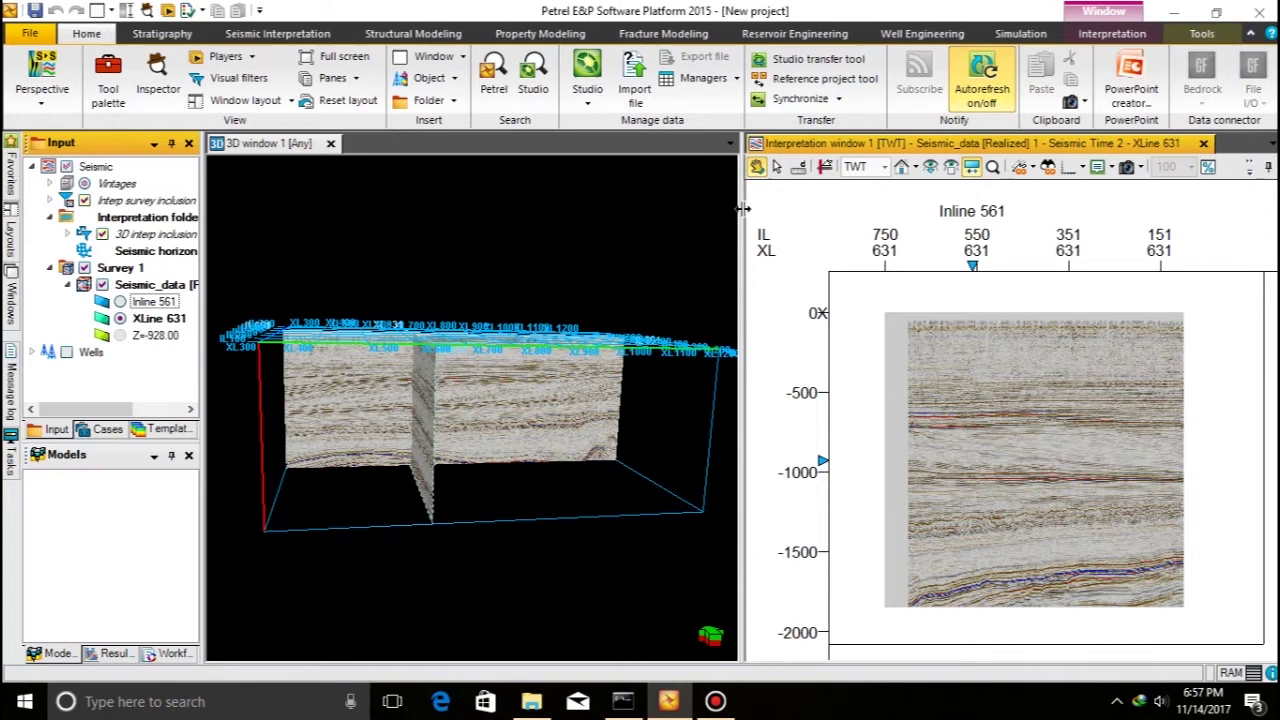
- Maximize the 3D window and display the wells in the Wells Not Found folder alongside the seismic lines, viewed from above
double_click(268, 143)
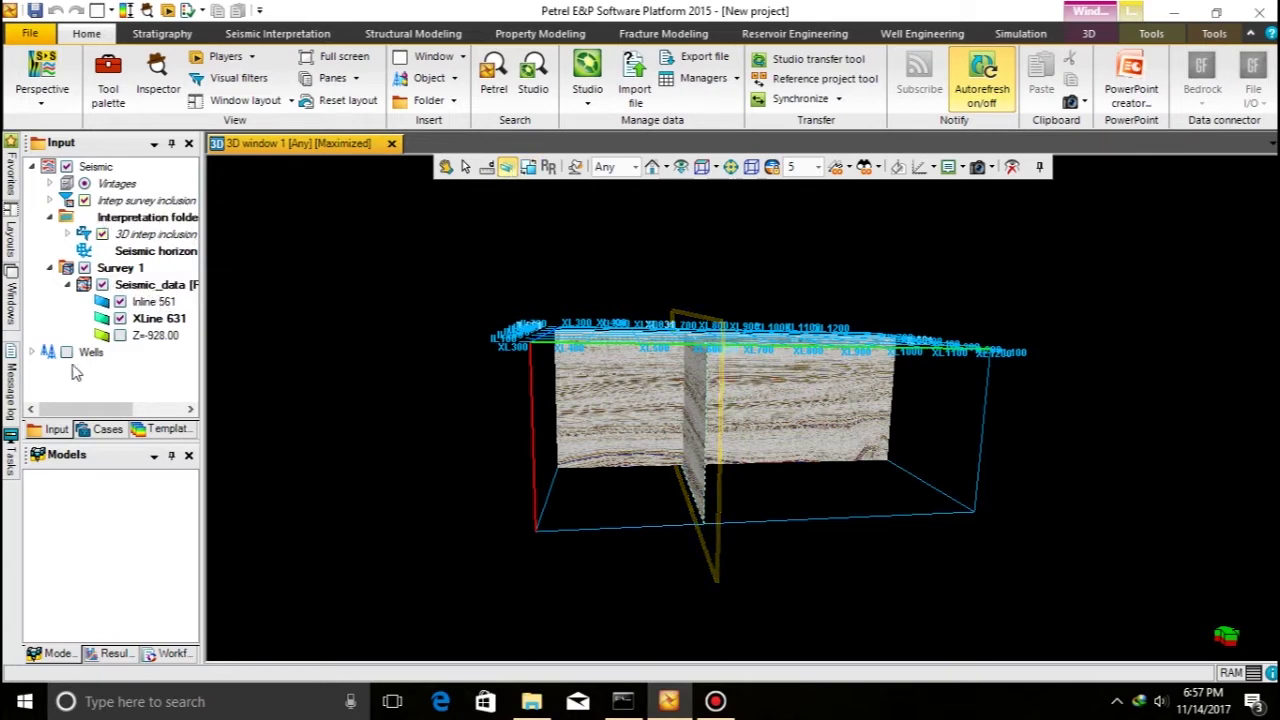
left_click(32, 352)
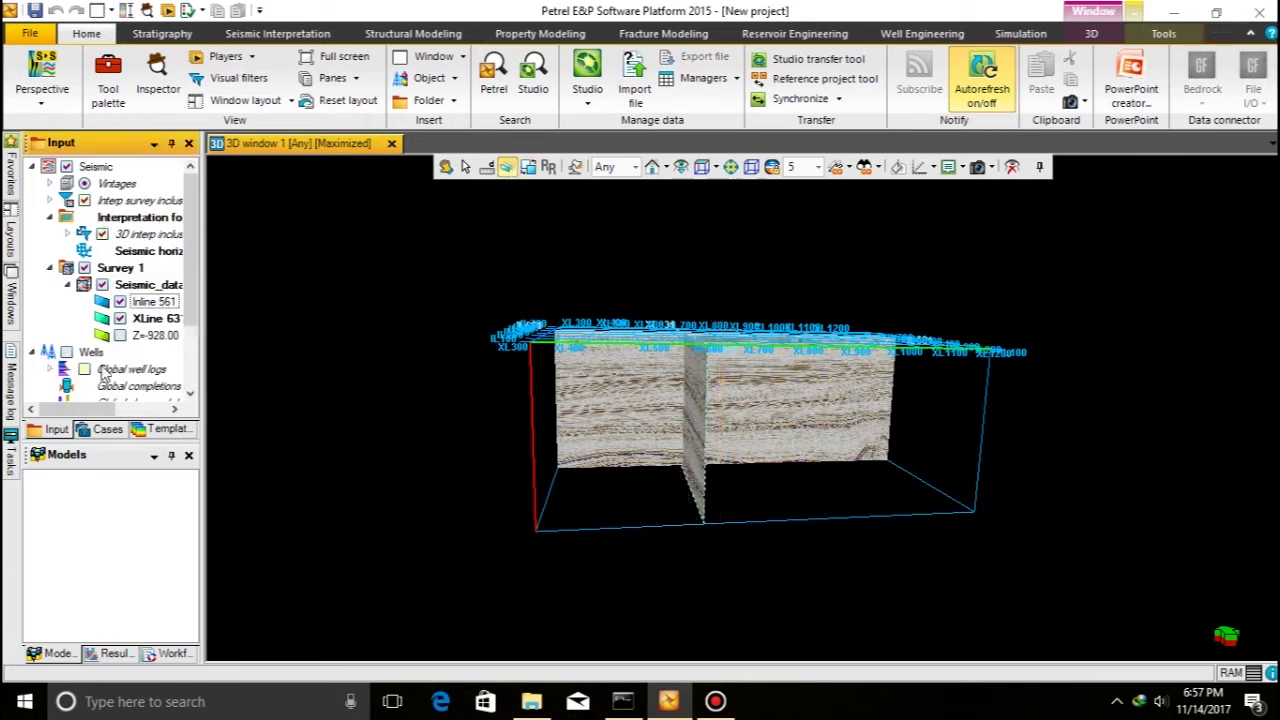
left_click_drag(193, 335, 190, 398)
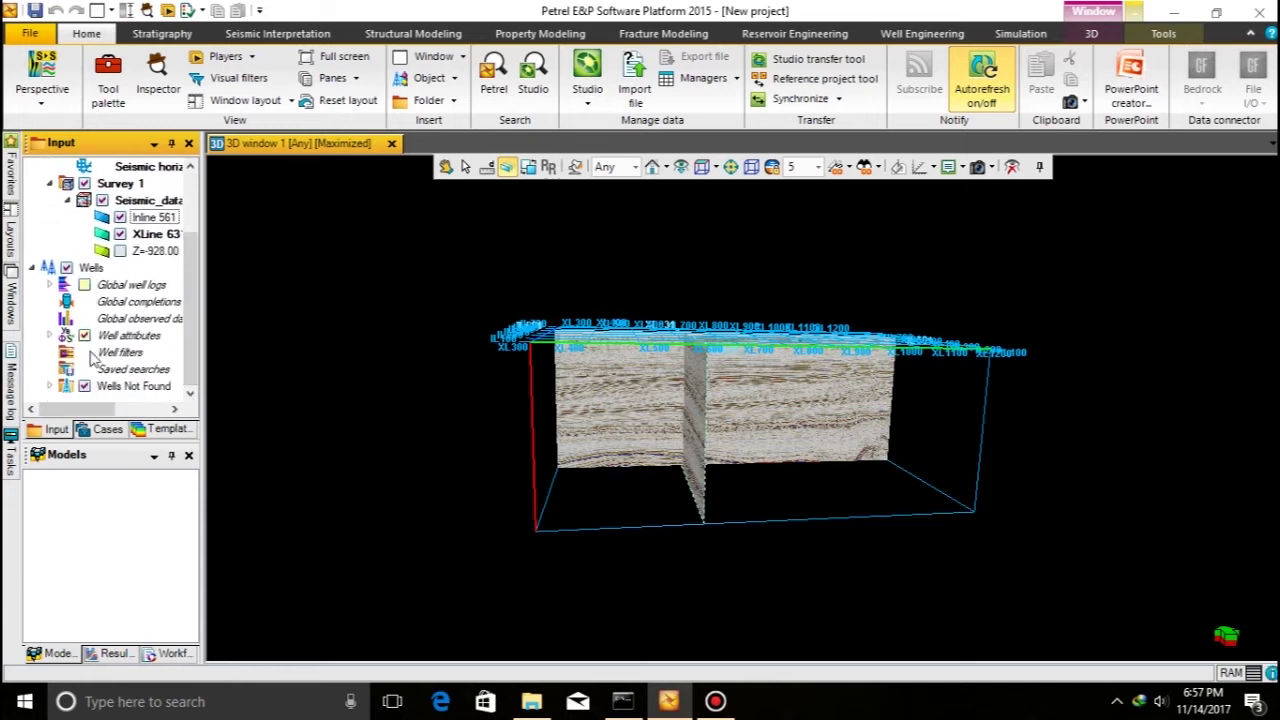
left_click(110, 390)
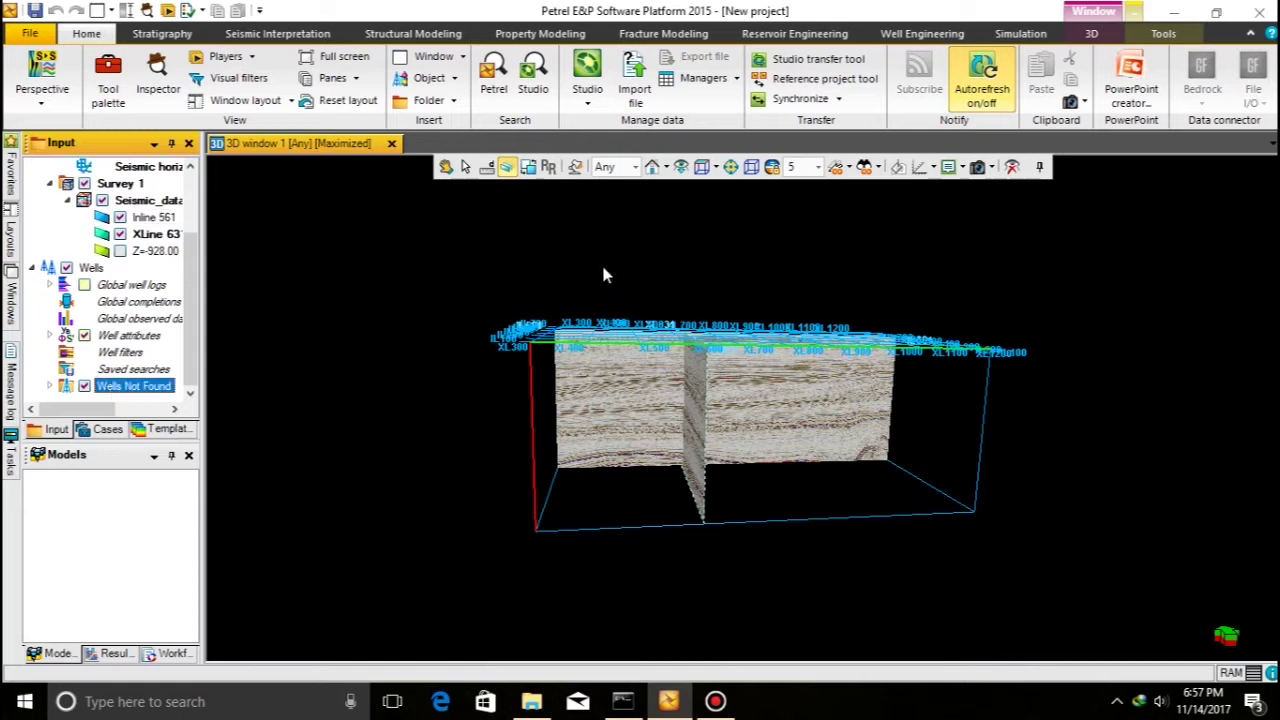
left_click(446, 166)
left_click_drag(620, 400, 714, 380)
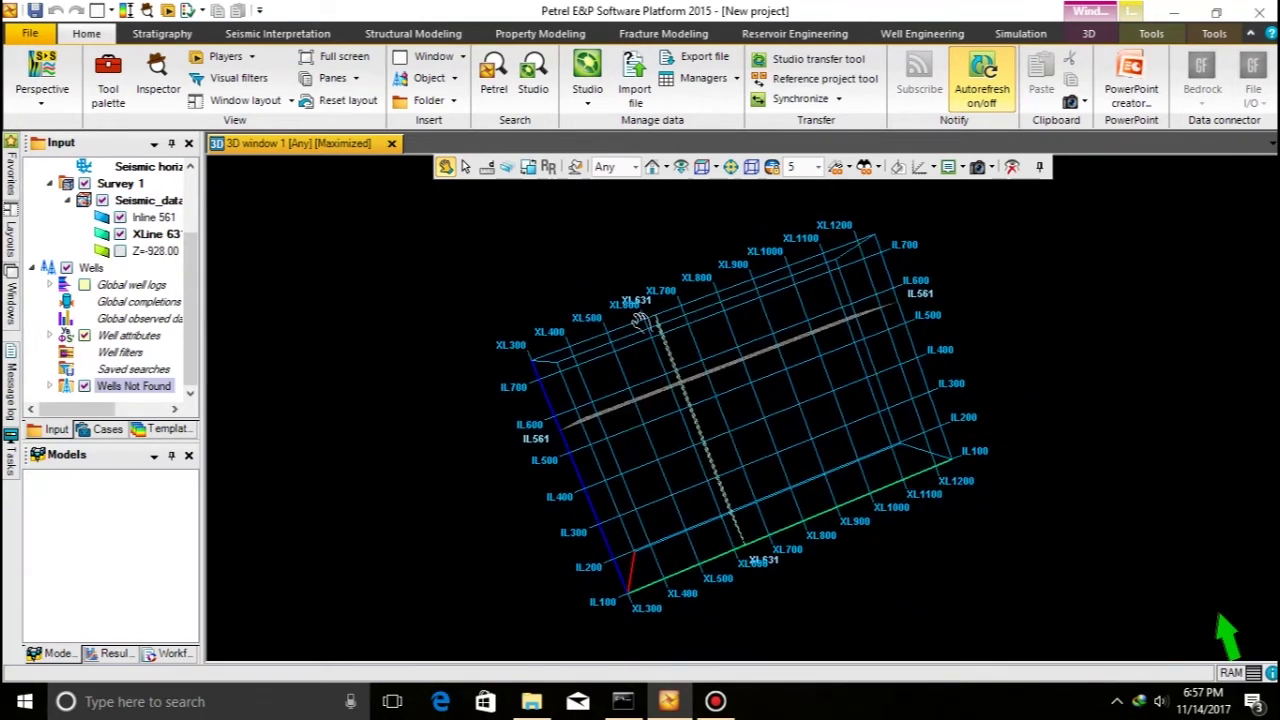
- Create a new 2D window and display Seismic_data and the Wells Not Found folder in it
left_click(433, 56)
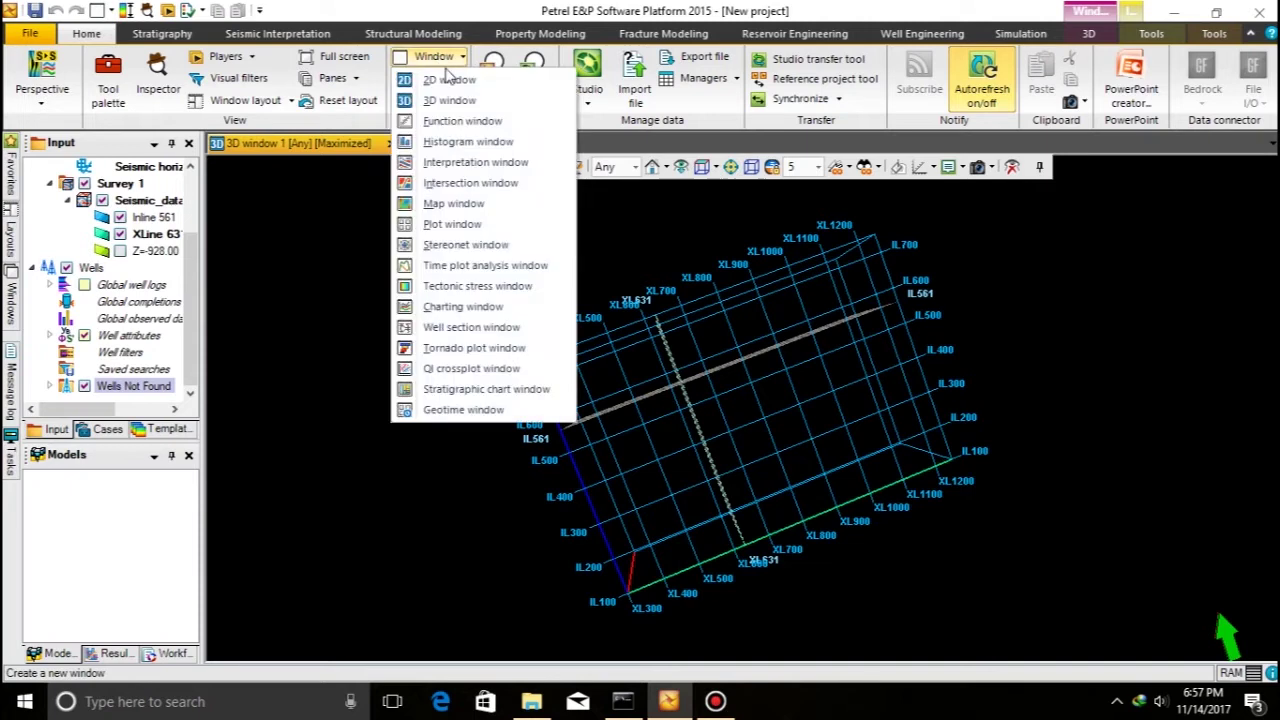
left_click(445, 158)
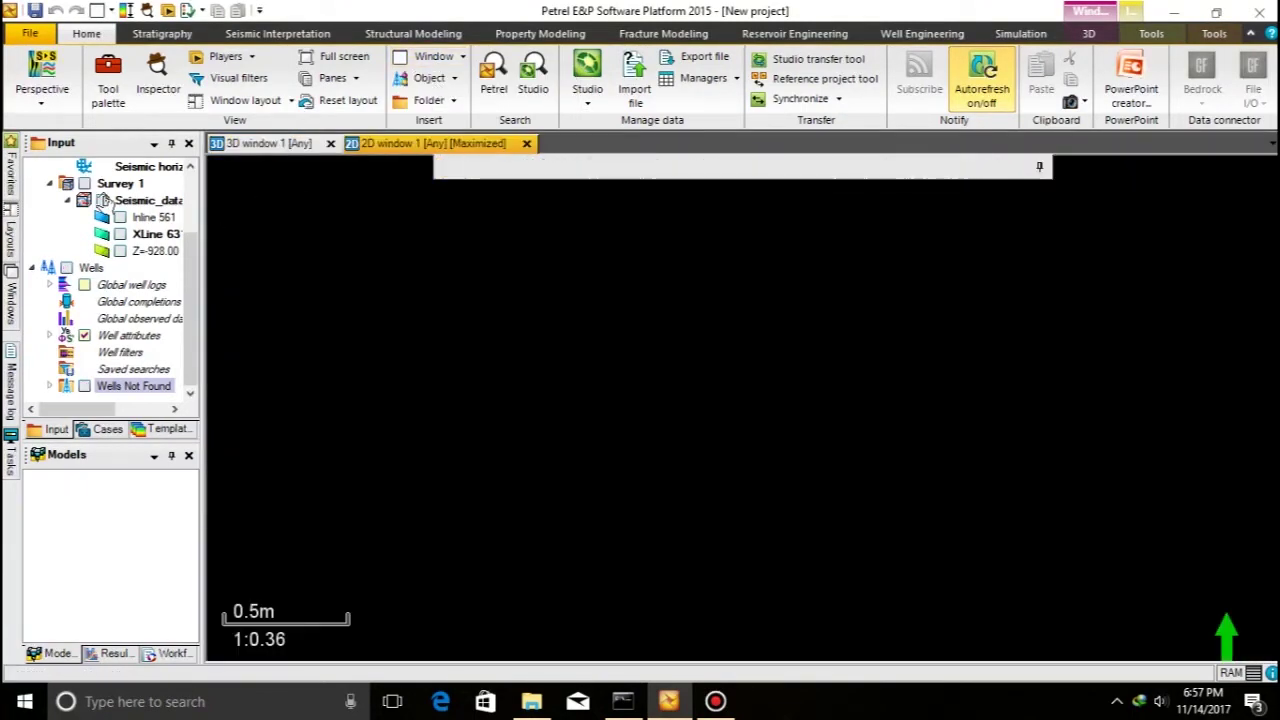
left_click(102, 200)
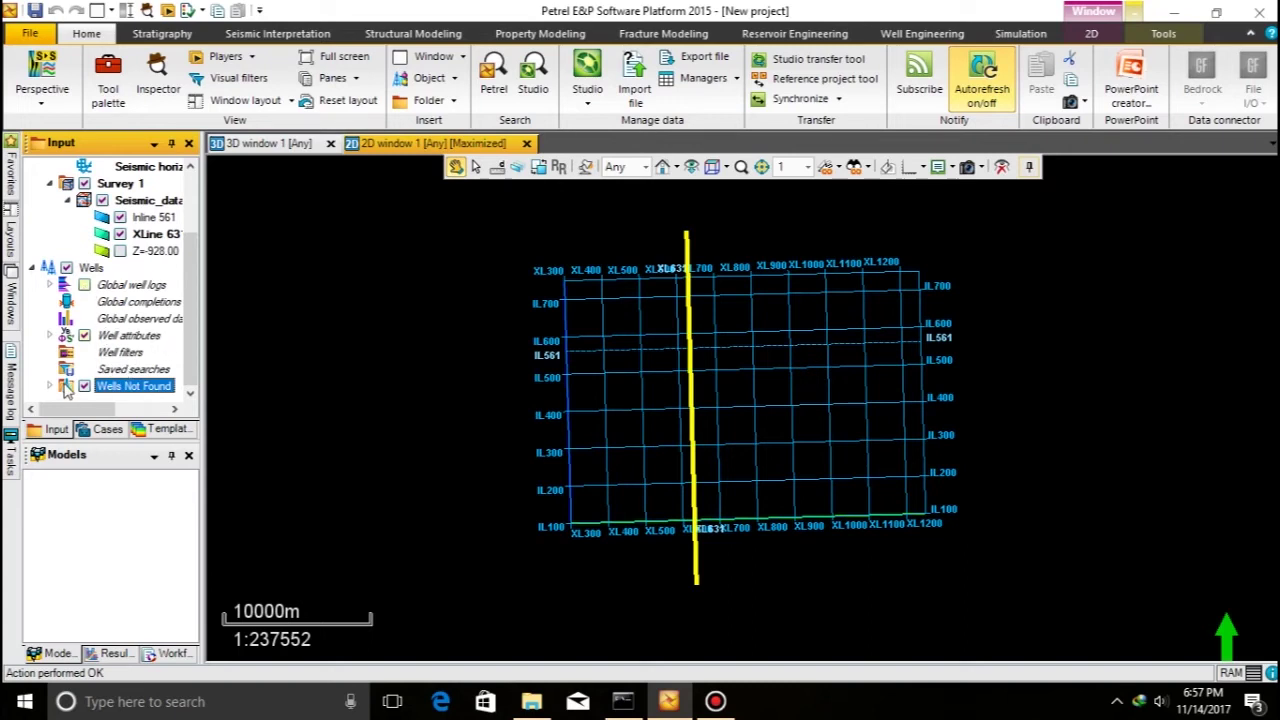
- Compare the wells' location with the seismic survey at full extent in the 2D window, ending on the Seismic_data extent
scroll(650, 385, "up", 1)
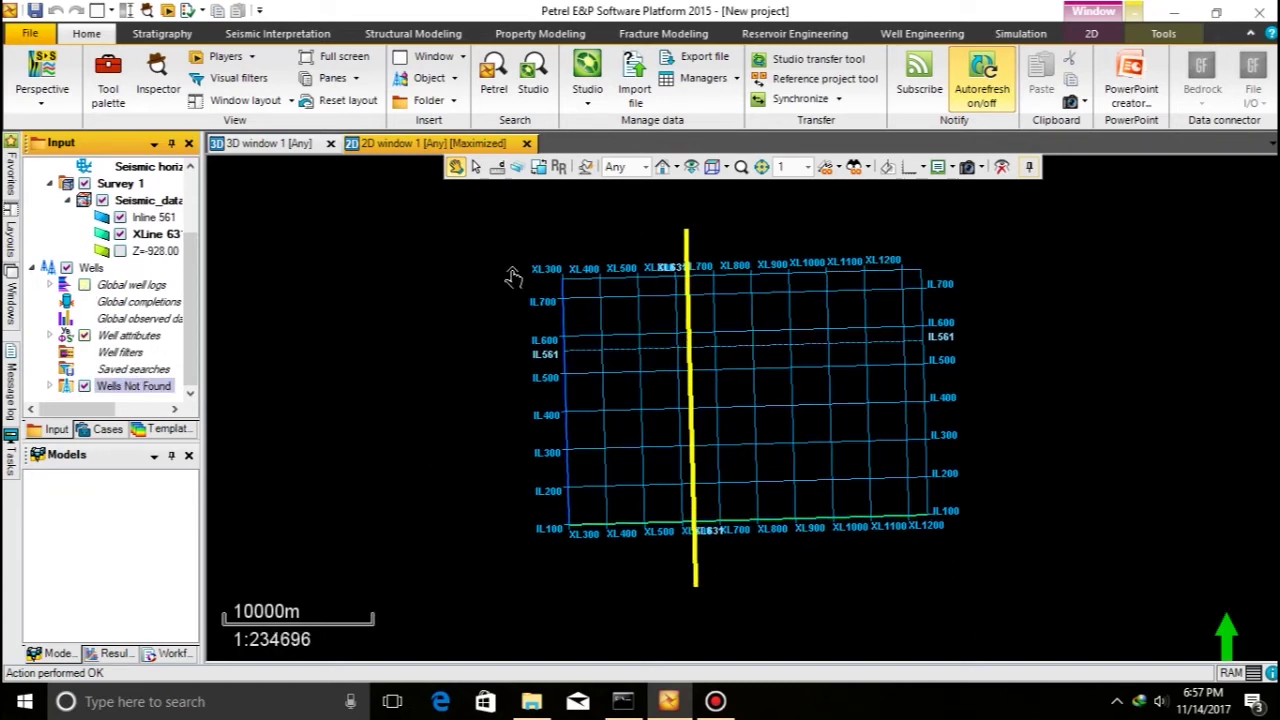
left_click(690, 167)
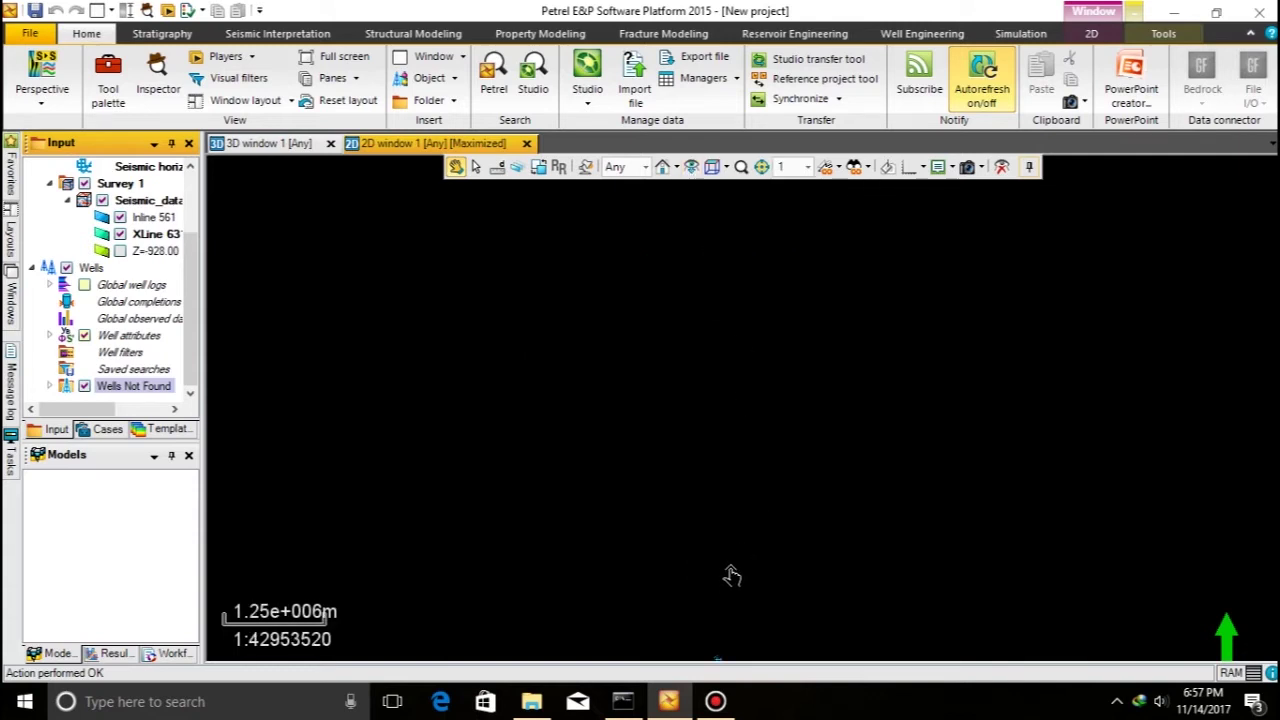
scroll(722, 560, "down", 2)
scroll(715, 541, "up", 1)
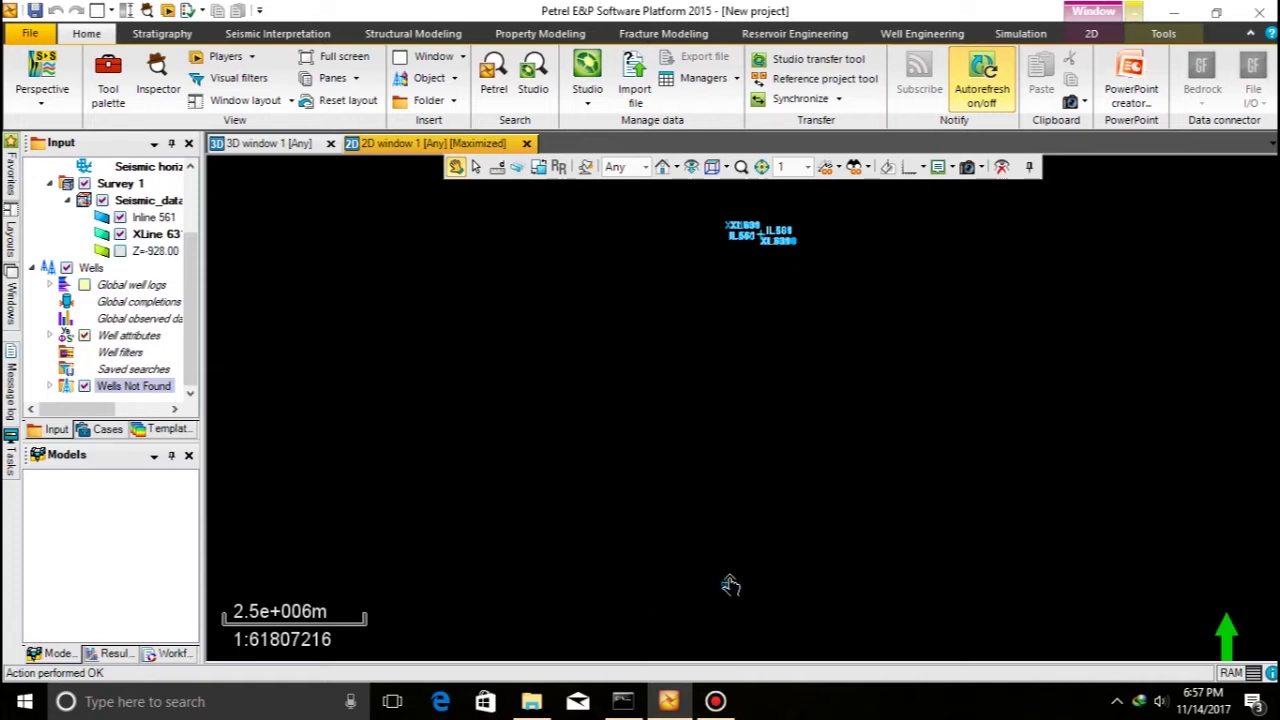
left_click(145, 200)
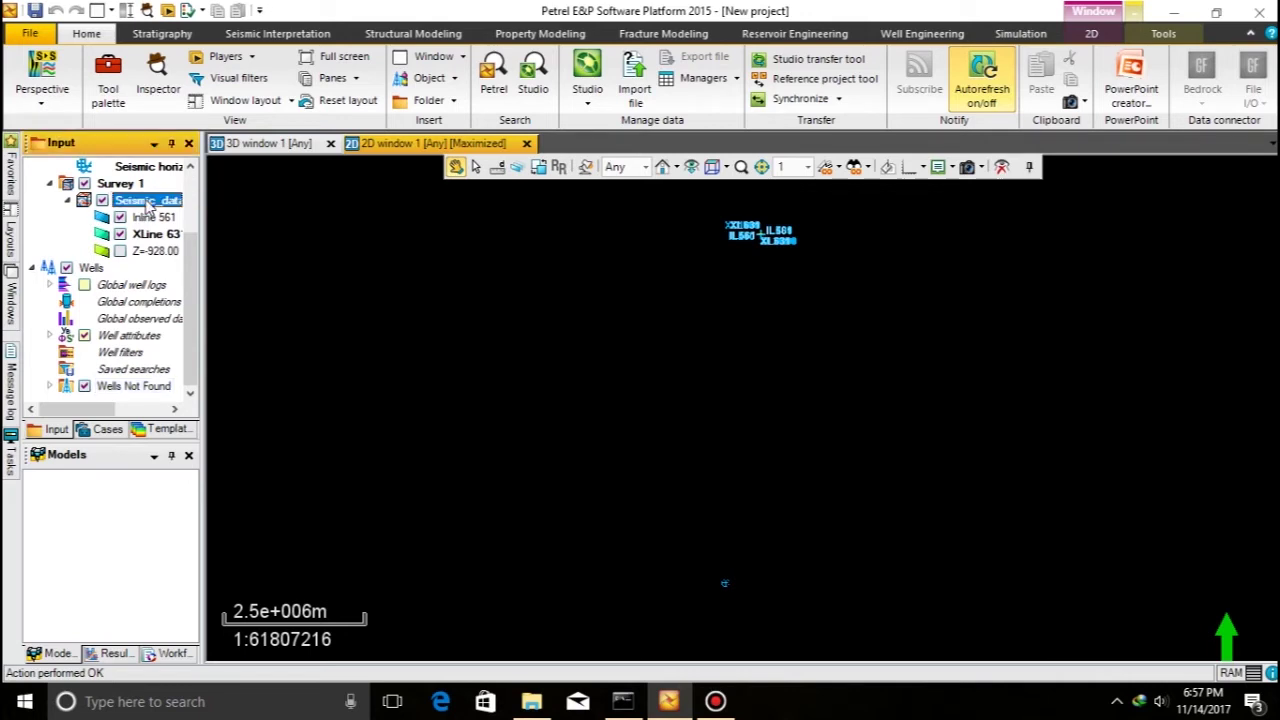
left_click(666, 170)
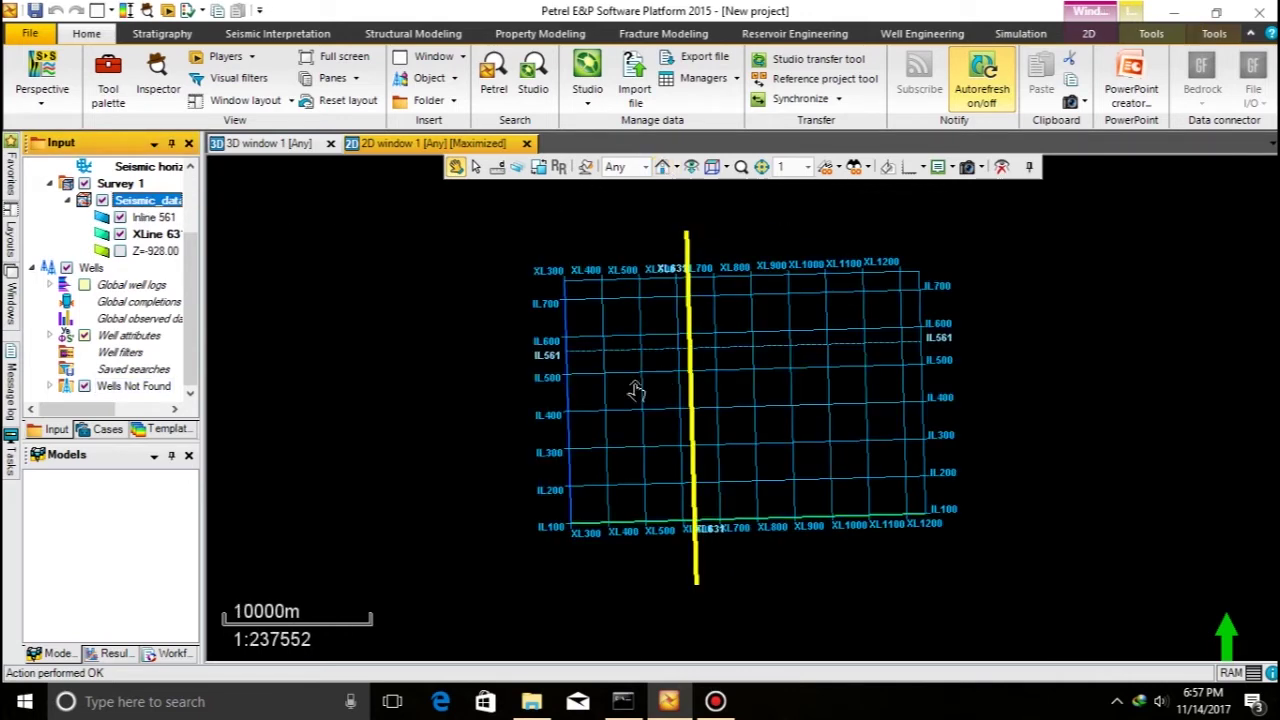
- Widen the Input pane, expand the Wells Not Found folder and open the settings of well F02-1
left_click_drag(198, 332, 241, 330)
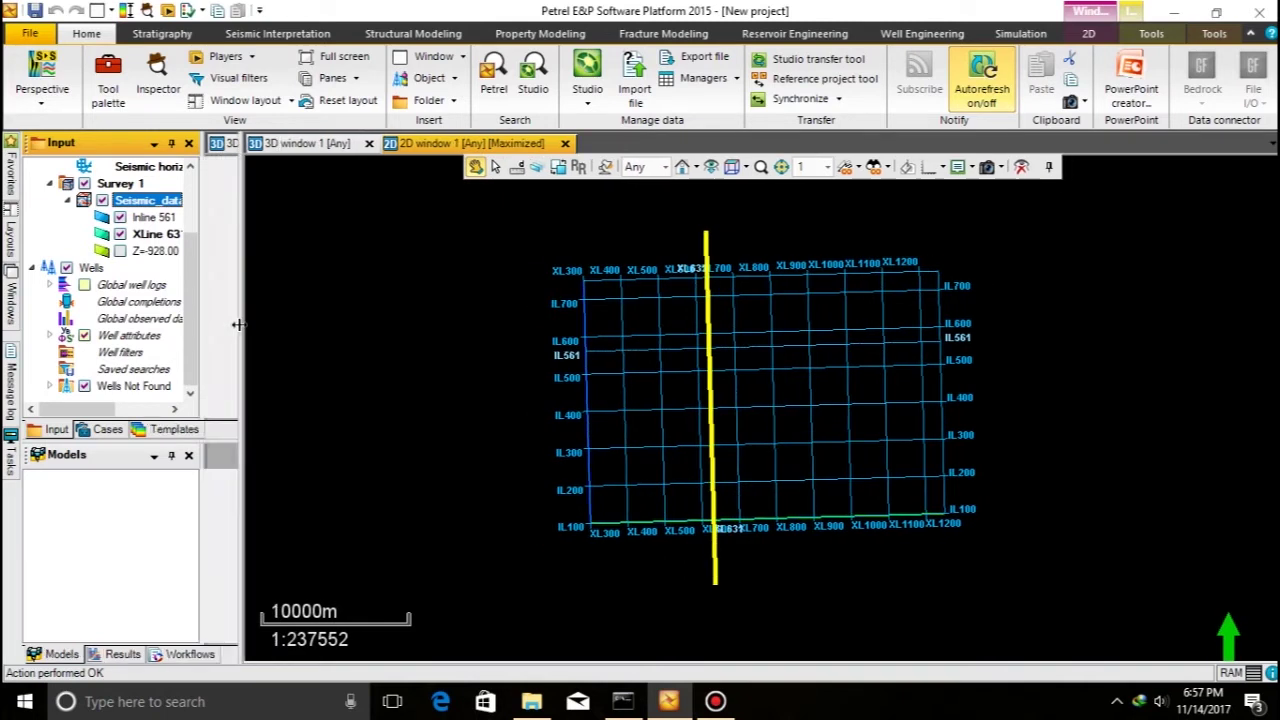
left_click(49, 385)
left_click(128, 386)
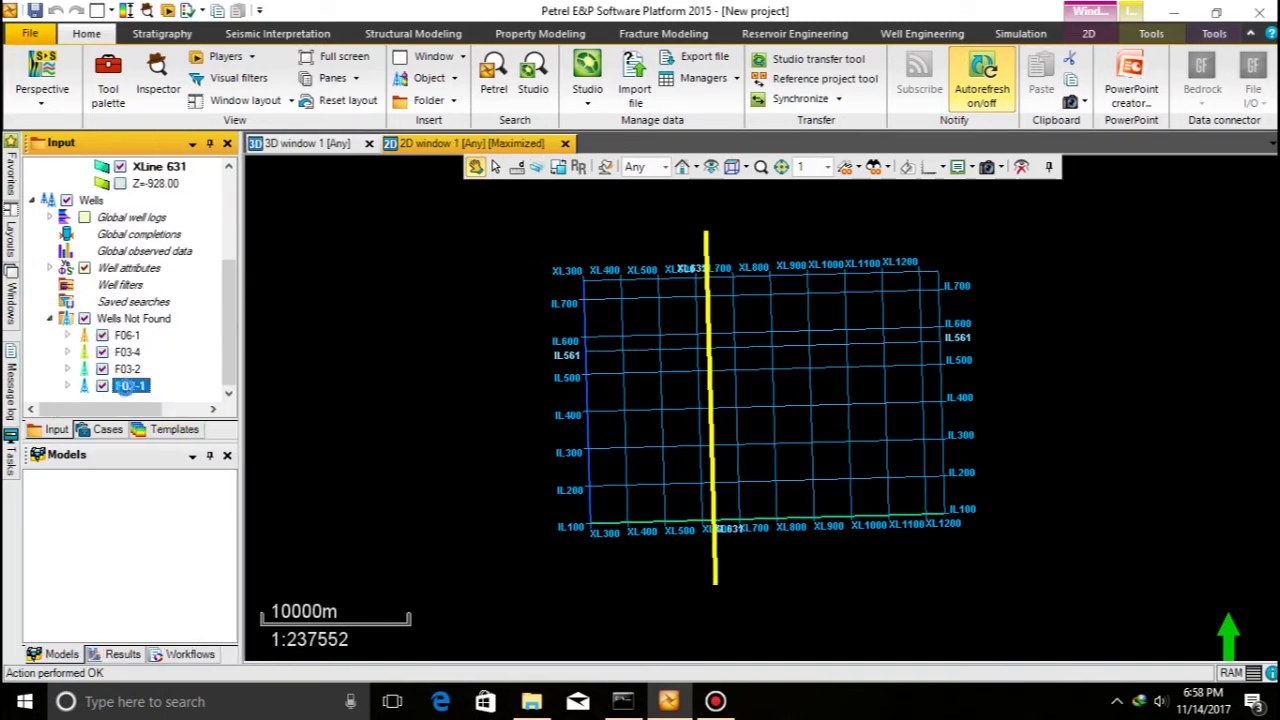
double_click(124, 387)
left_click_drag(313, 74, 432, 76)
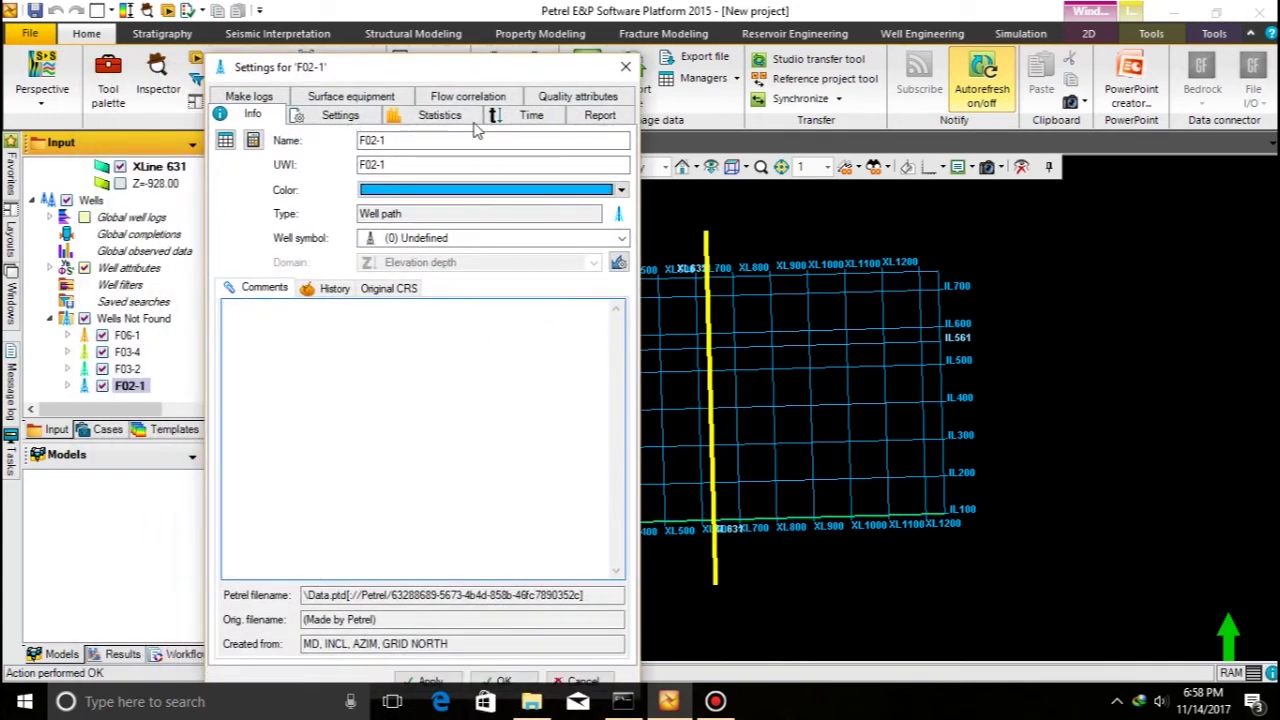
- Examine the well head coordinates and the statistics in the settings of well F02-1
left_click(339, 117)
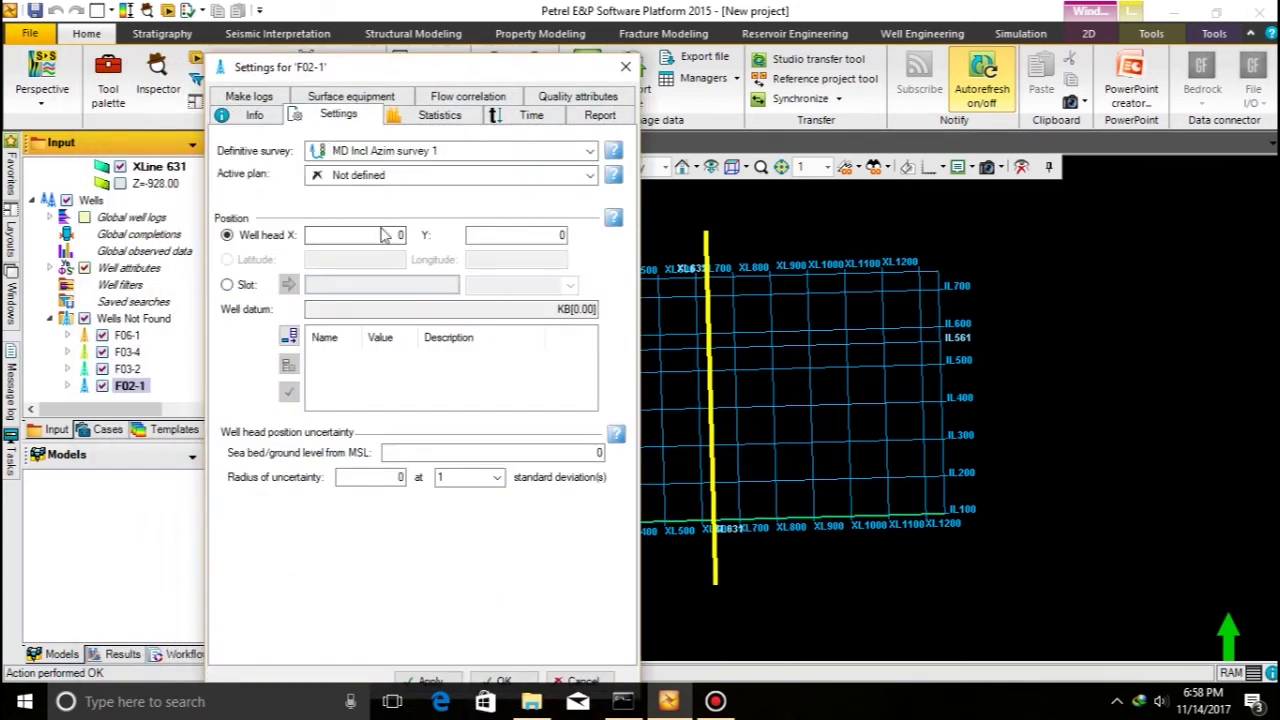
left_click(427, 118)
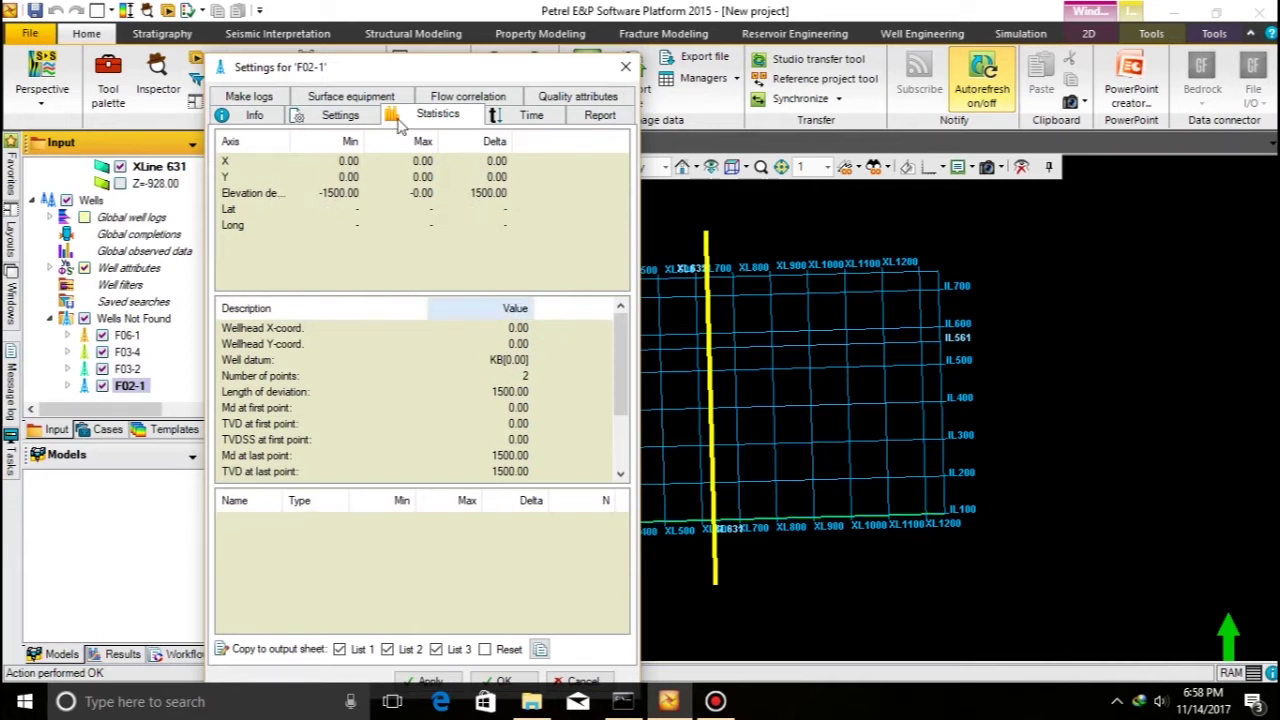
left_click(254, 115)
left_click(296, 118)
left_click(343, 238)
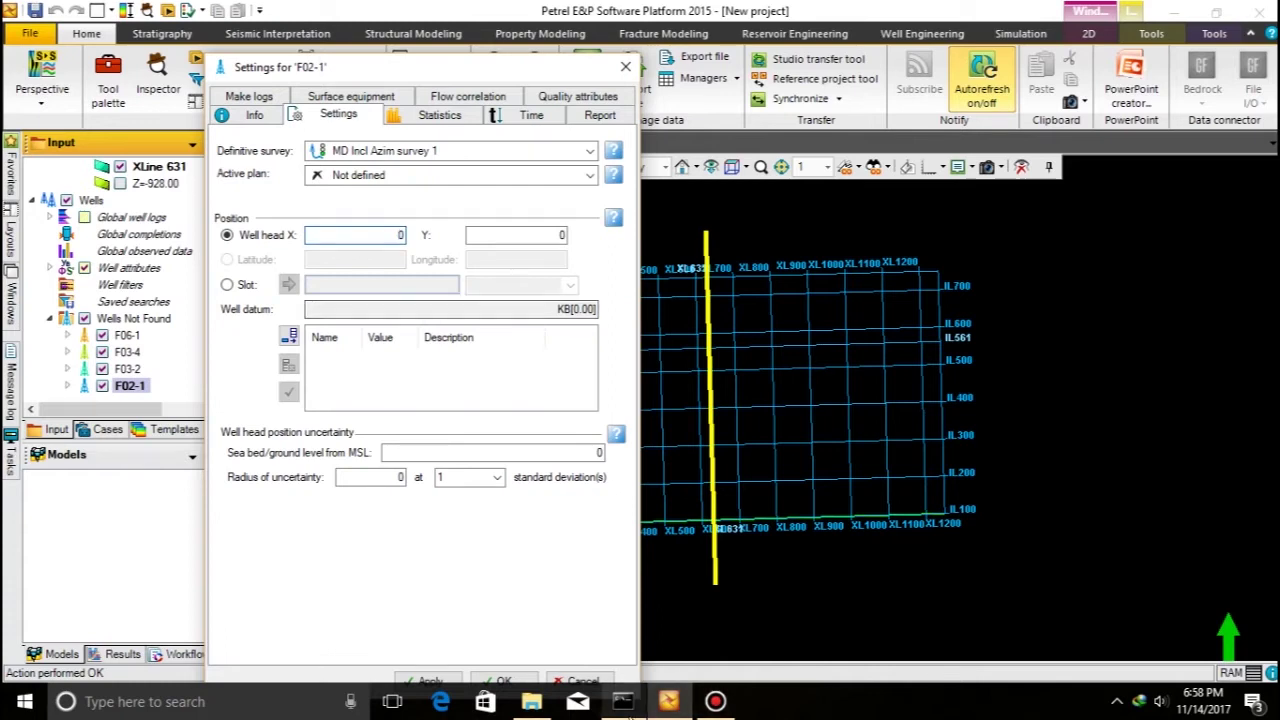
- Open F02-1_logs.las from the Lasfiles folder and locate its well location coordinates and kelly bushing elevation
left_click(531, 701)
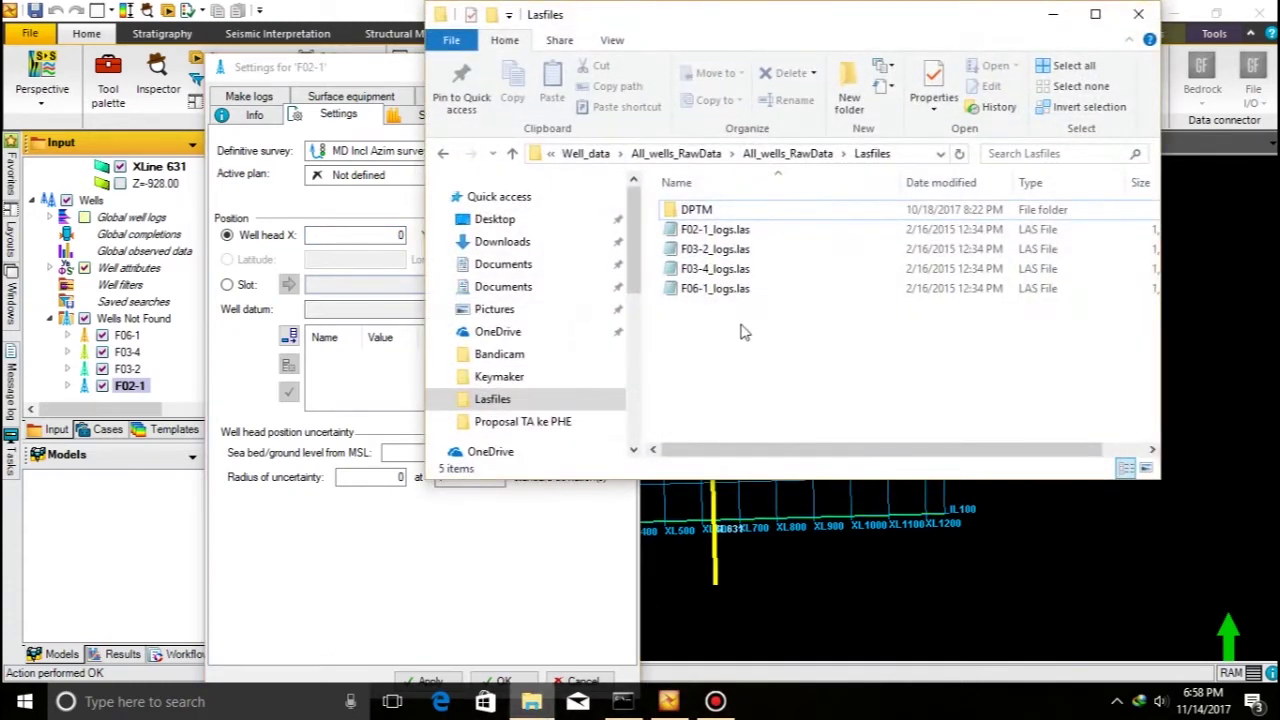
double_click(715, 229)
left_click(1055, 16)
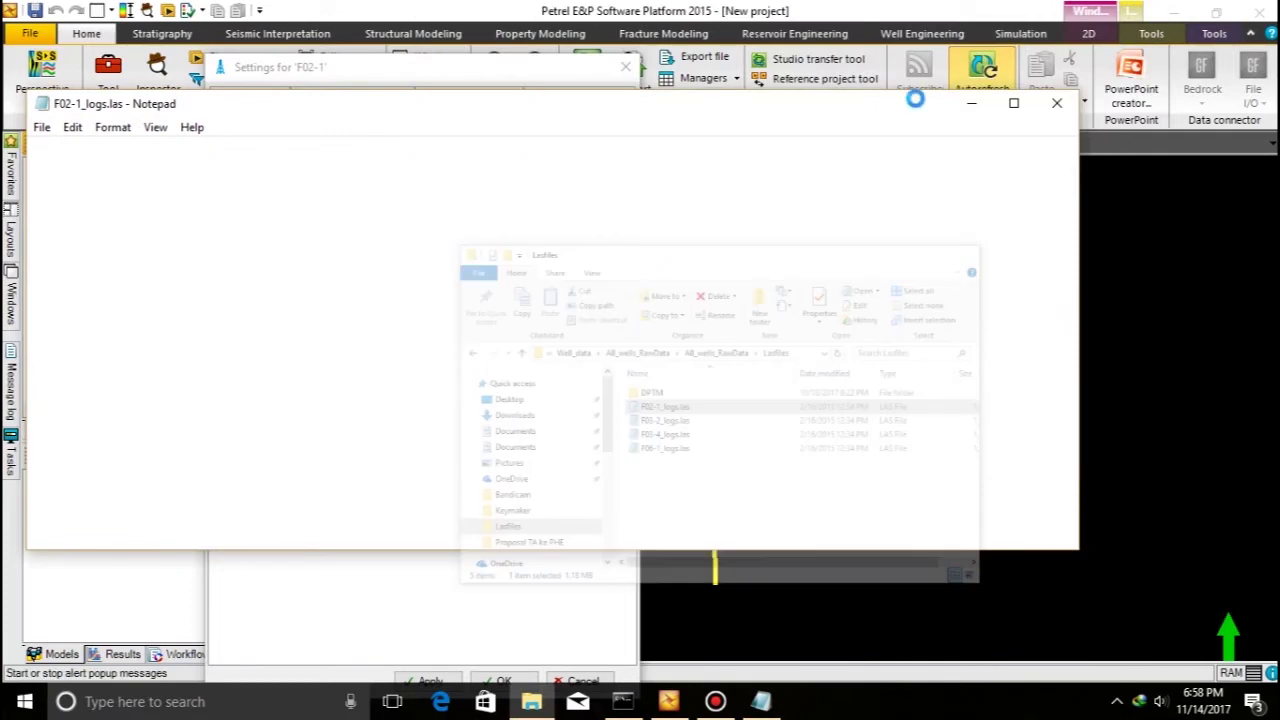
left_click_drag(640, 115, 645, 64)
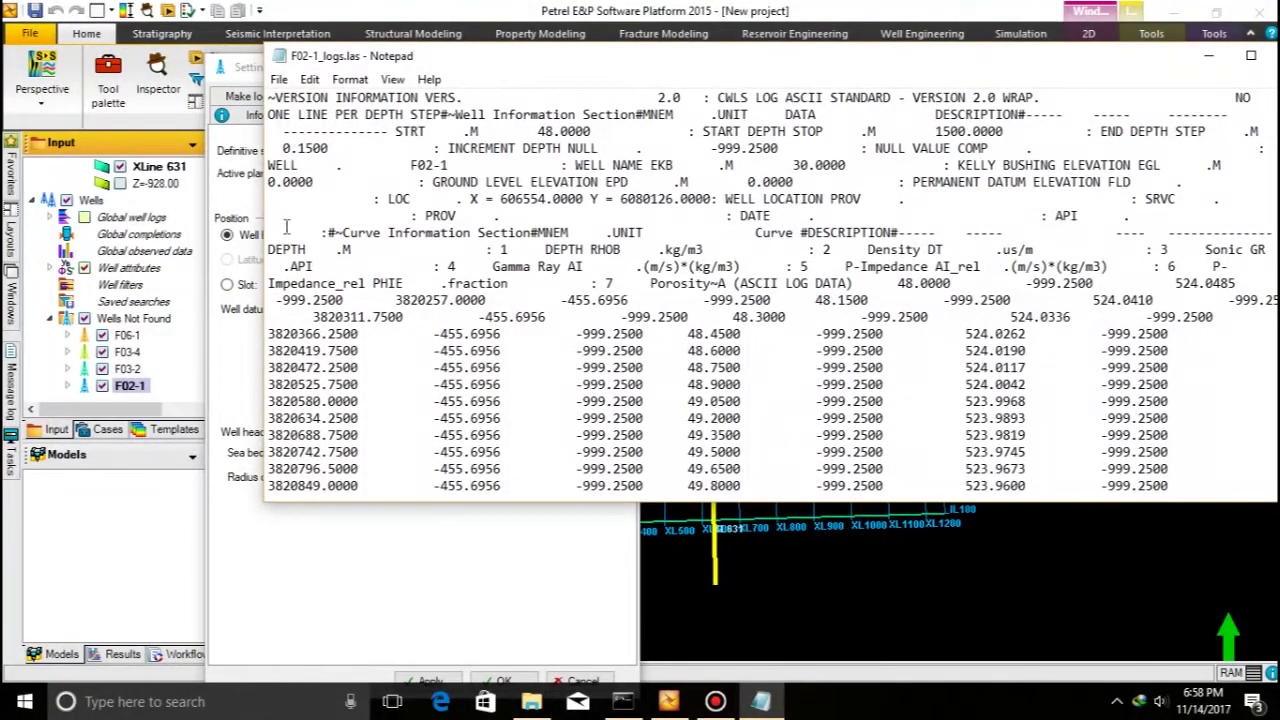
left_click_drag(390, 200, 716, 204)
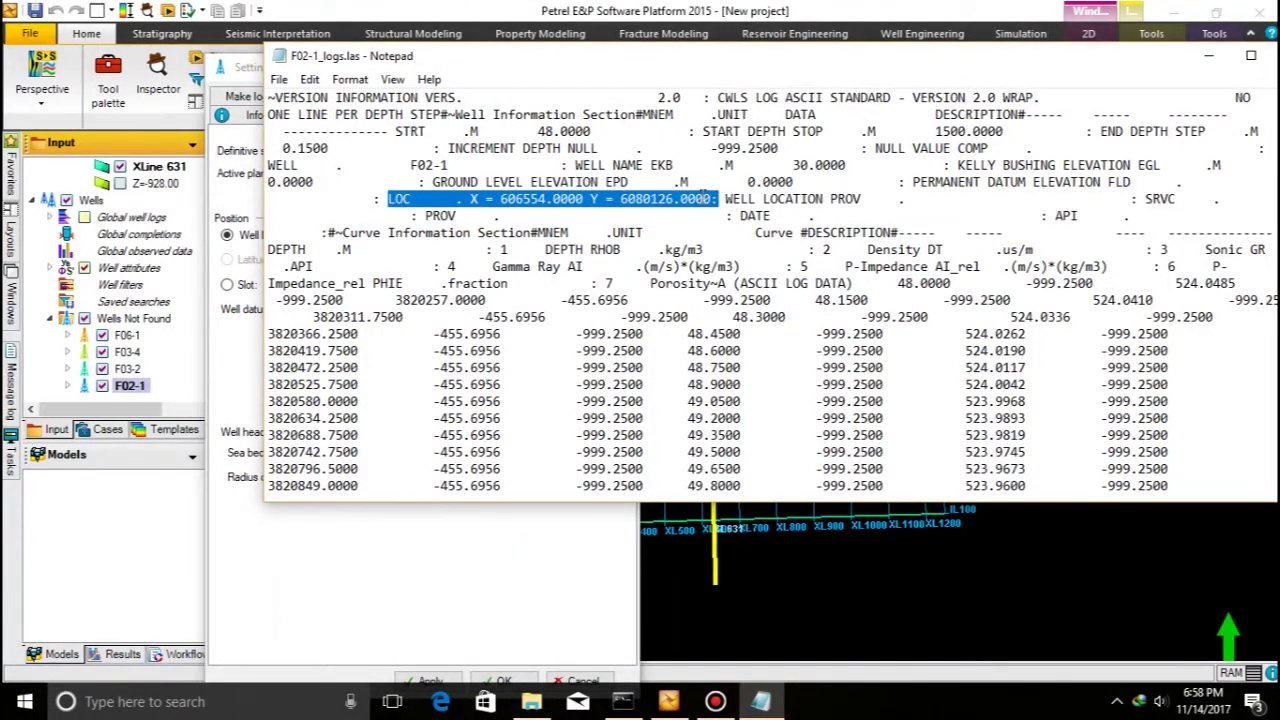
left_click(1006, 164)
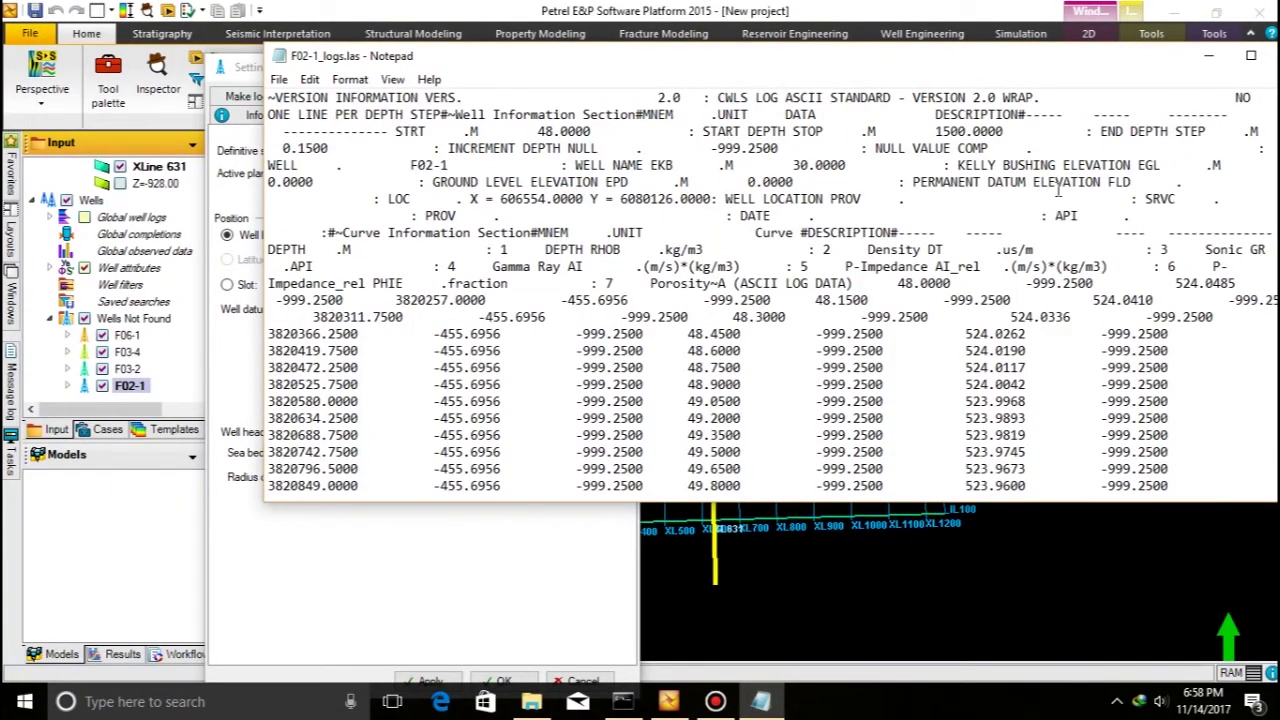
left_click_drag(744, 60, 610, 59)
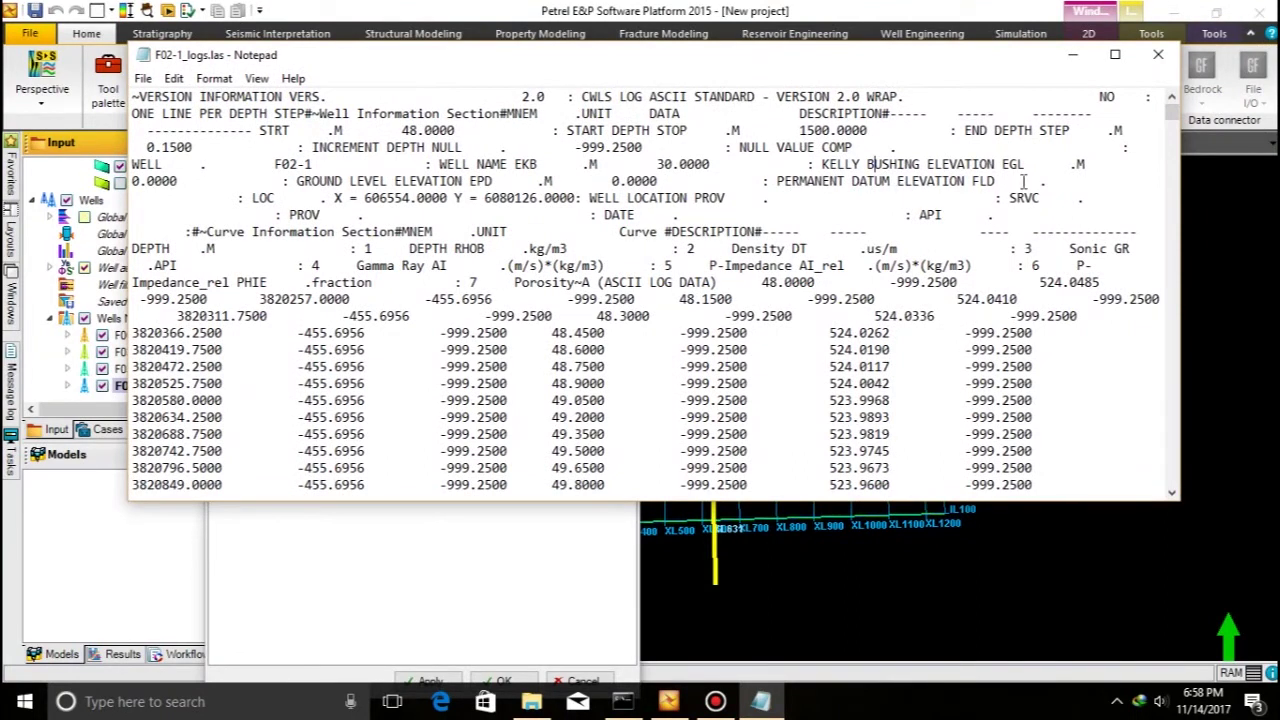
left_click_drag(1002, 165, 659, 198)
- Copy the X coordinate from the LAS file header and set the well head X of F02-1 to 606554.0000
double_click(382, 198)
right_click(382, 198)
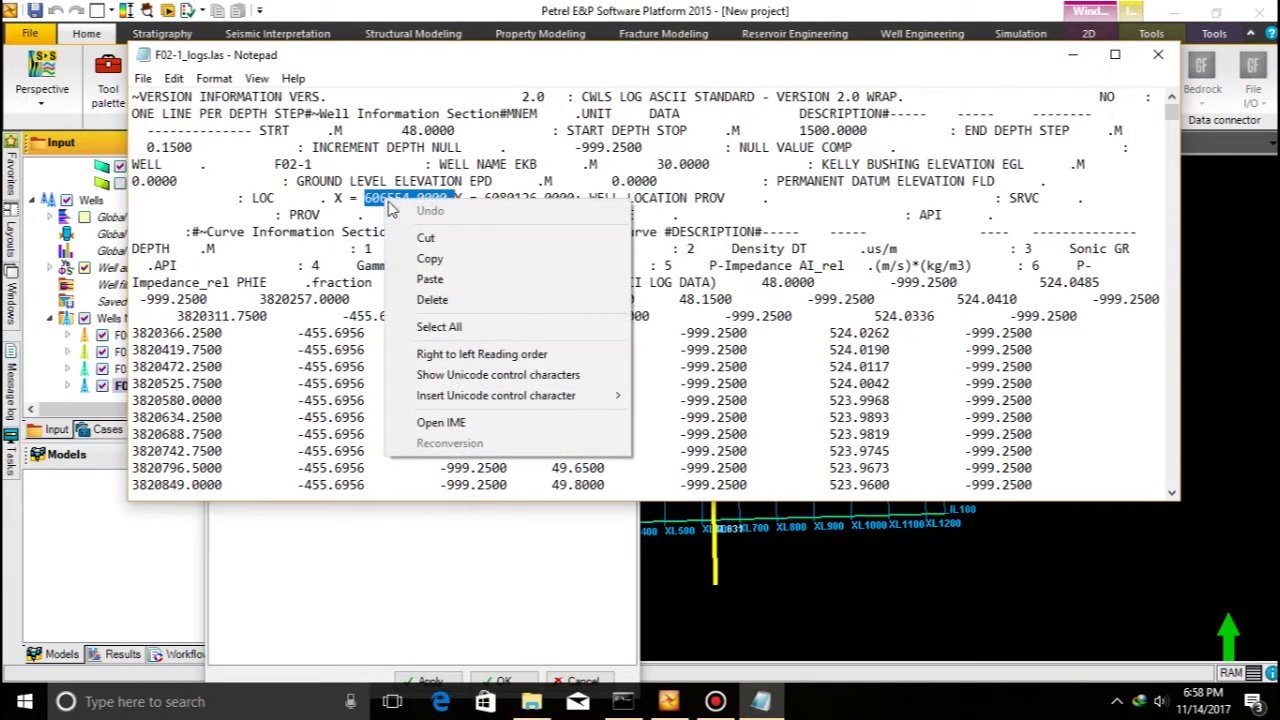
left_click(428, 260)
left_click_drag(484, 57, 841, 93)
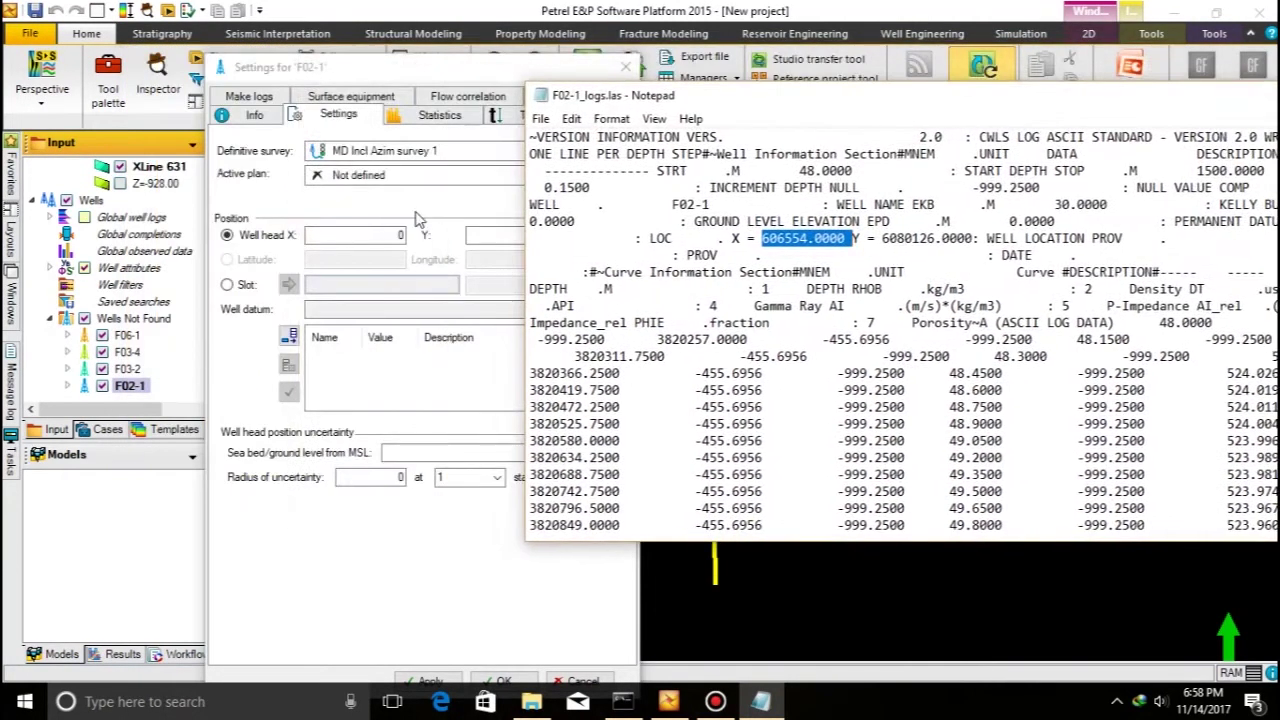
left_click(393, 235)
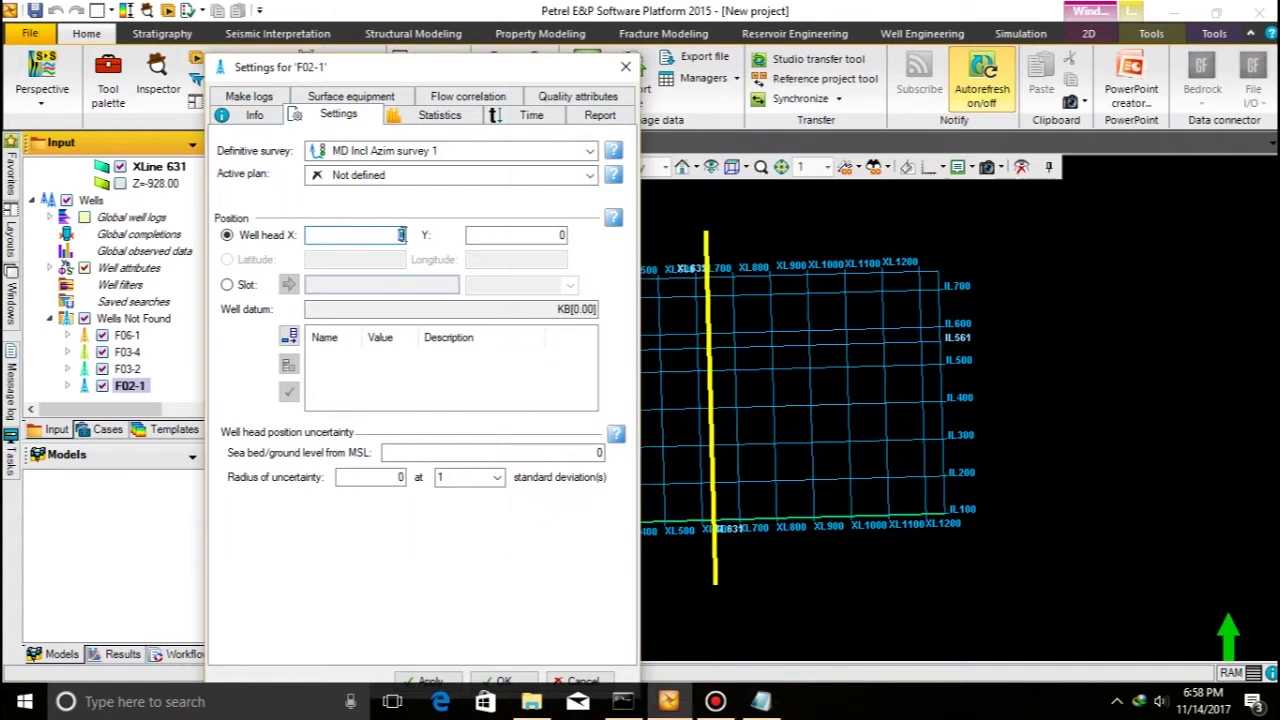
key("ctrl+v")
- Copy the Y coordinate from the LAS file header and set the well head Y of F02-1 to 6080126.000
left_click(763, 700)
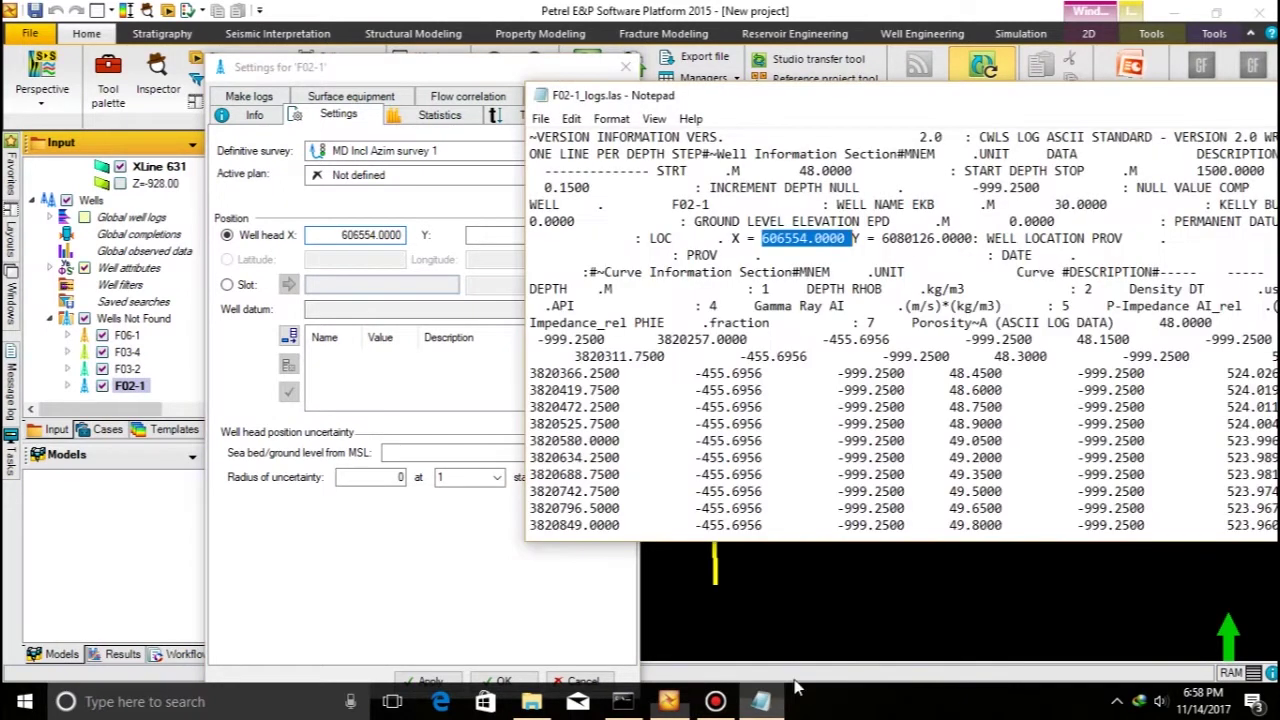
left_click_drag(966, 242, 868, 244)
left_click(512, 235)
key("ctrl+v")
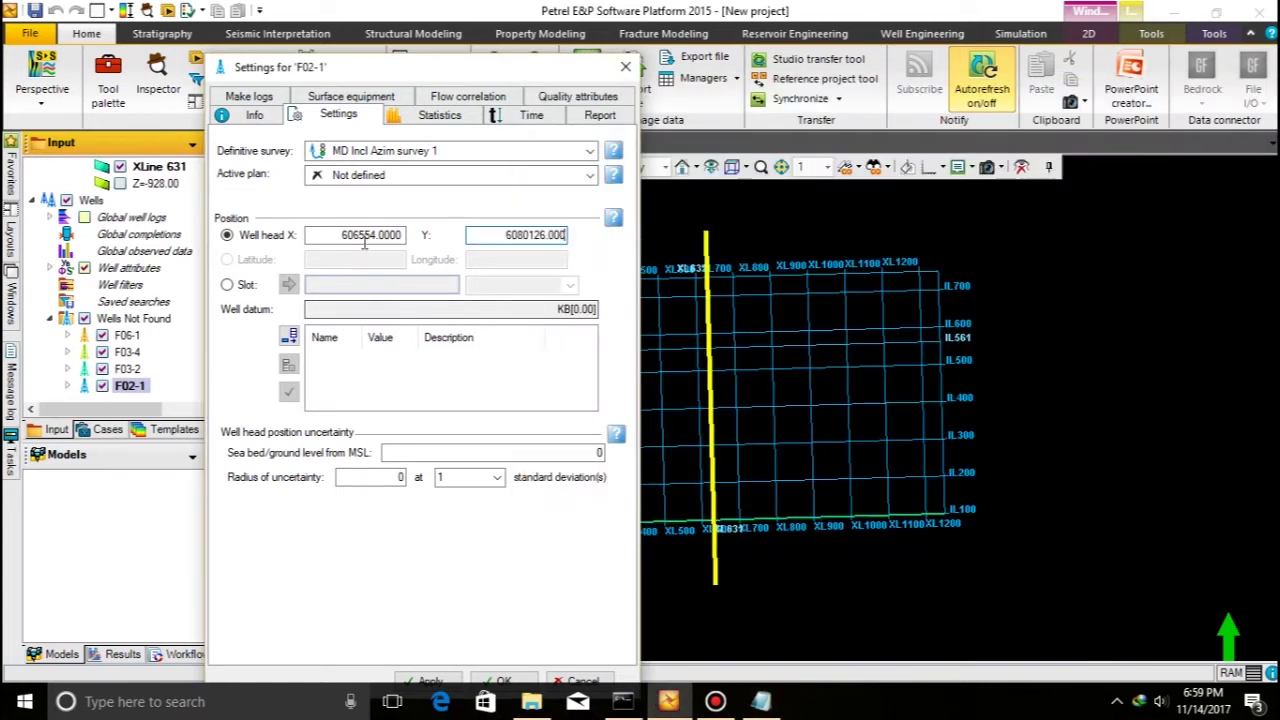
- Create a KB (kelly bushing) well datum for F02-1 with an elevation of 30 from MSL and apply the well settings
left_click_drag(376, 80, 369, 56)
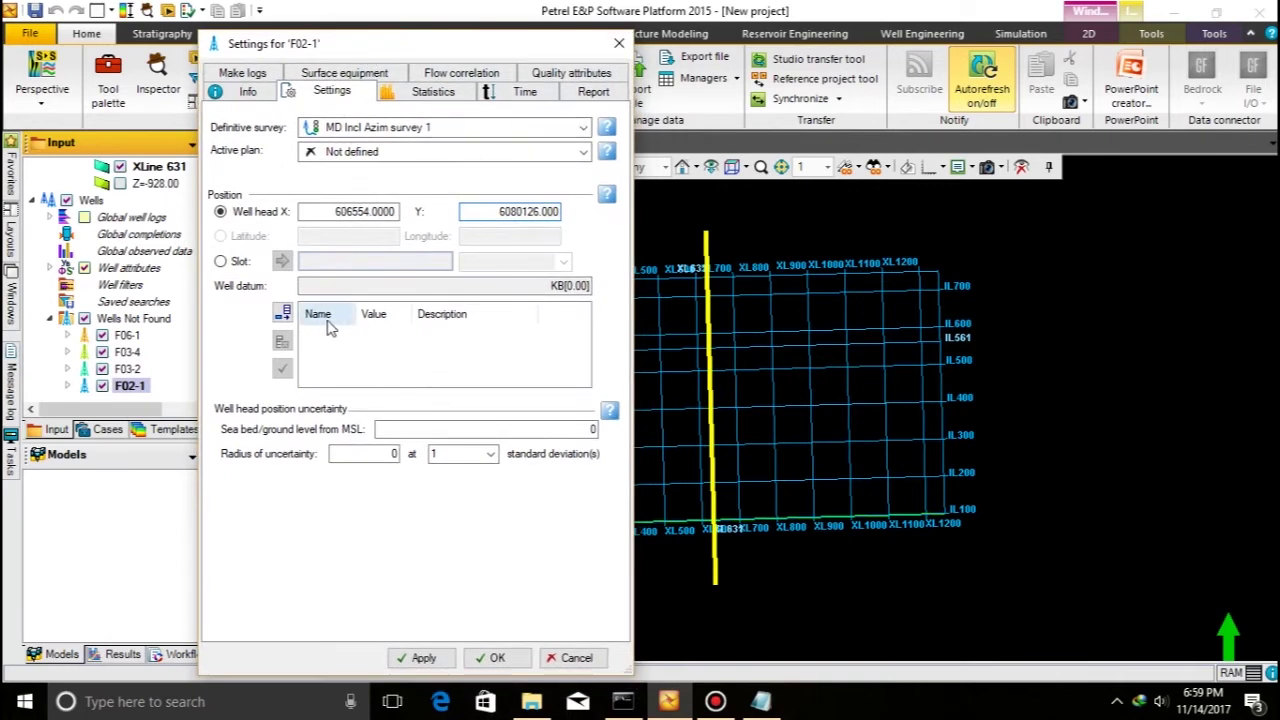
left_click(552, 287)
left_click(282, 314)
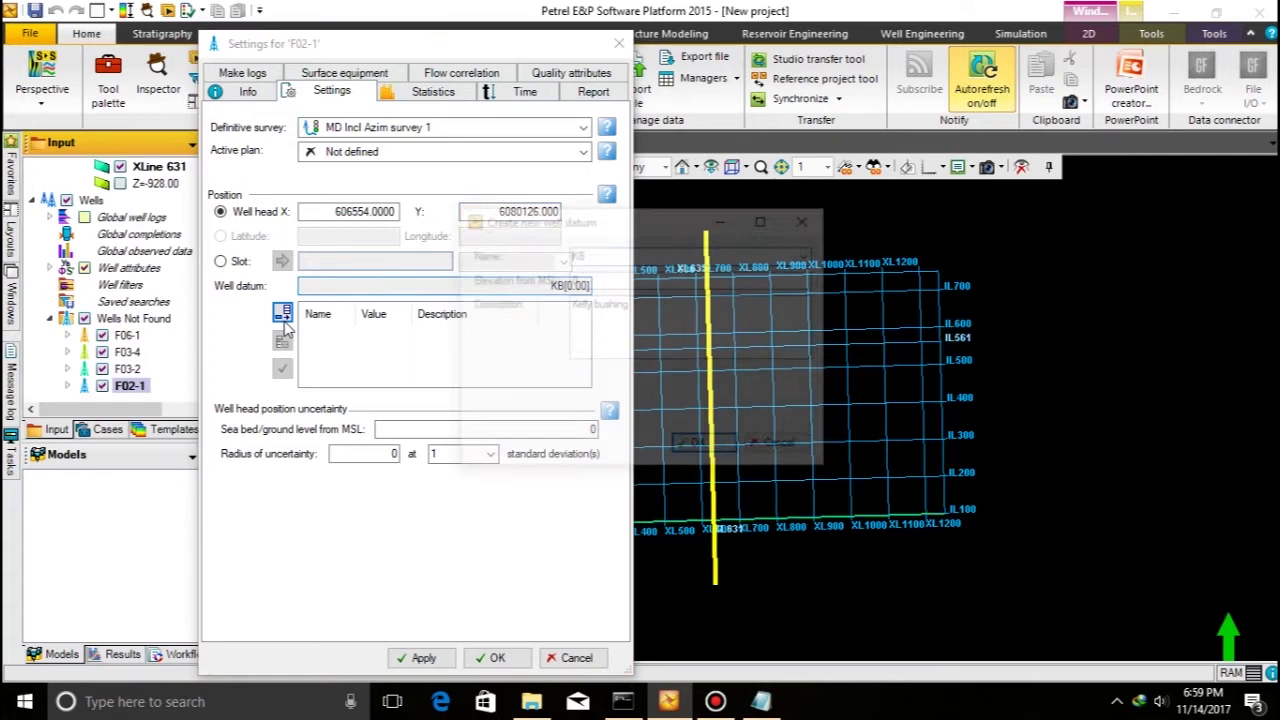
double_click(601, 280)
type("30")
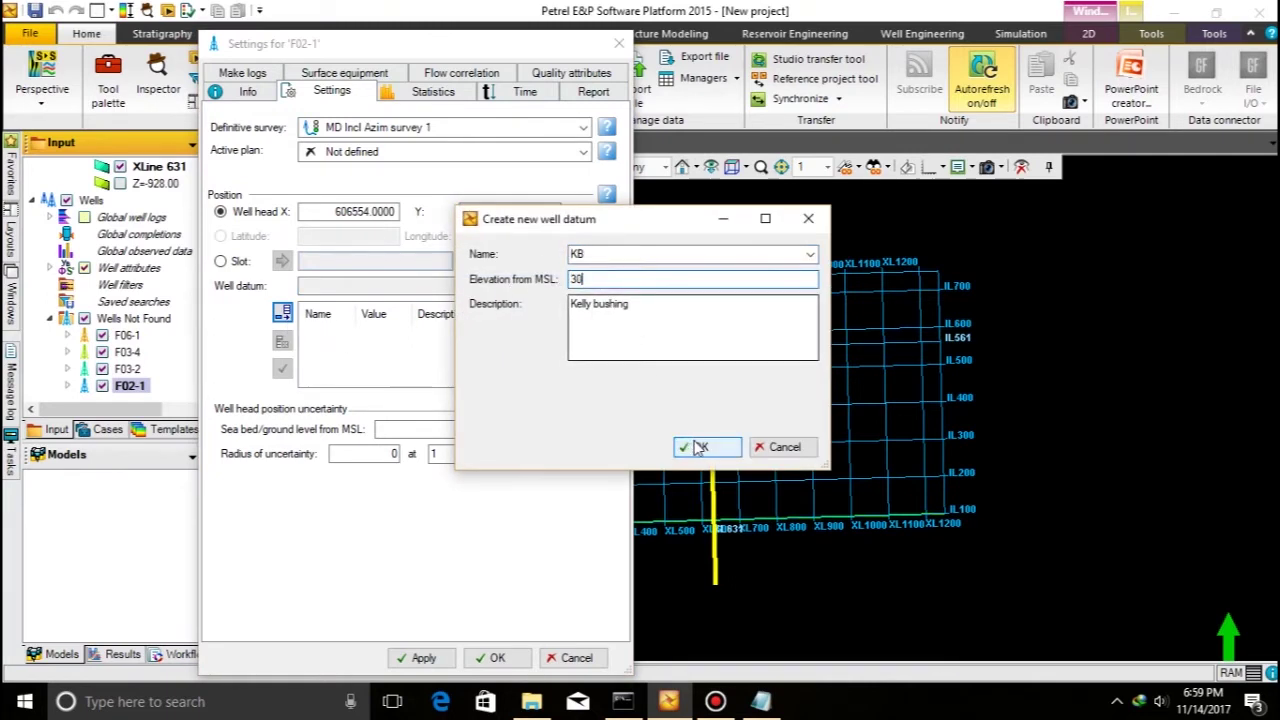
left_click(697, 447)
left_click(490, 657)
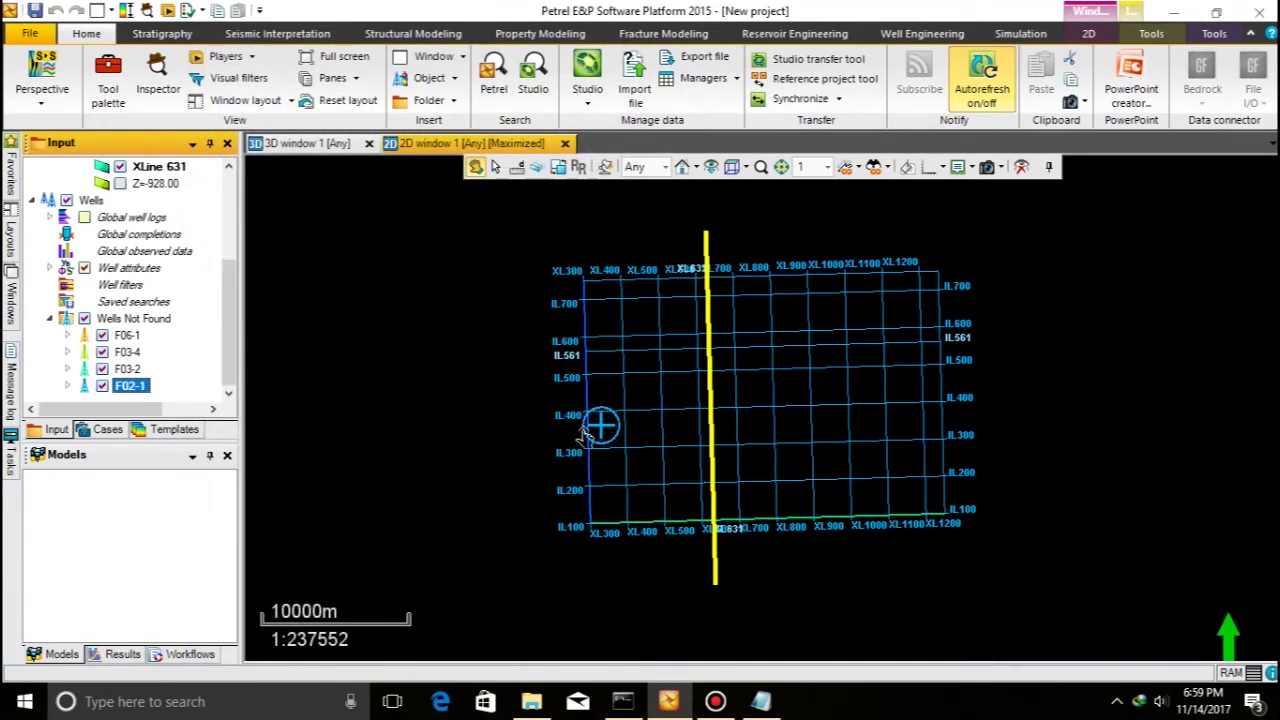
- Select well F03-2, close F02-1_logs.las and go back to the Lasfiles folder before returning to Petrel
left_click(130, 369)
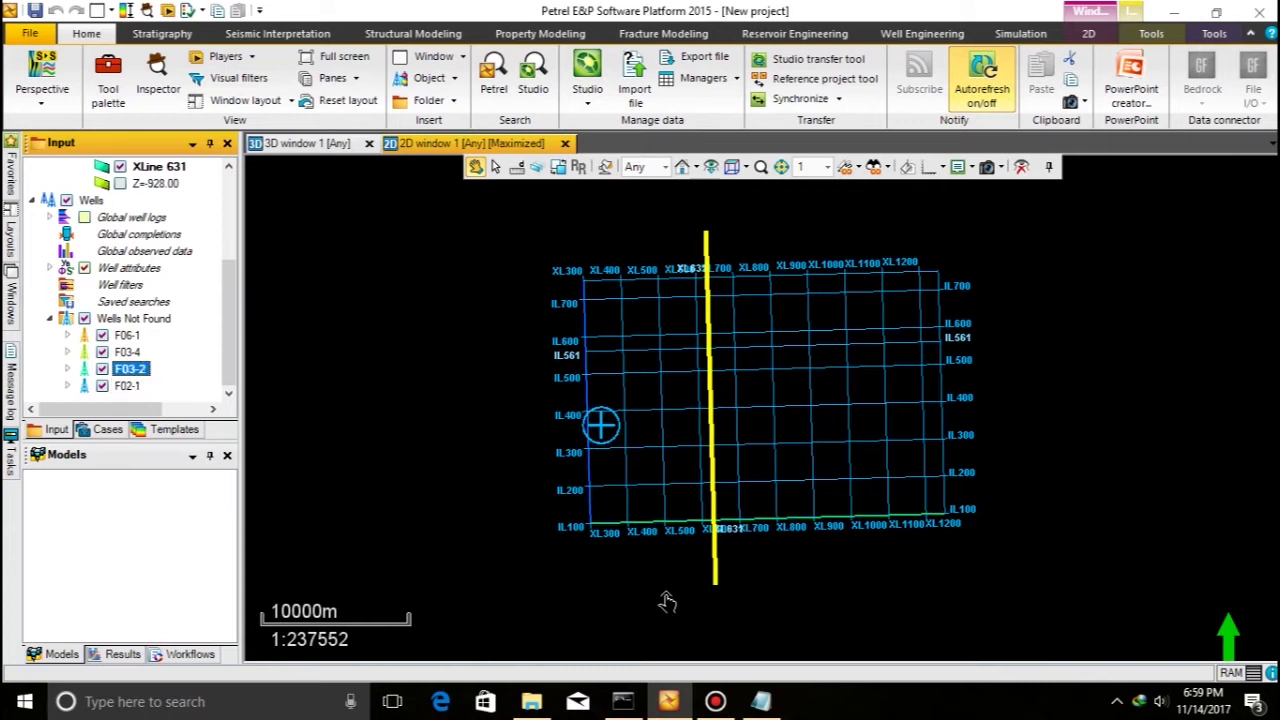
left_click(764, 701)
left_click_drag(1110, 98, 567, 95)
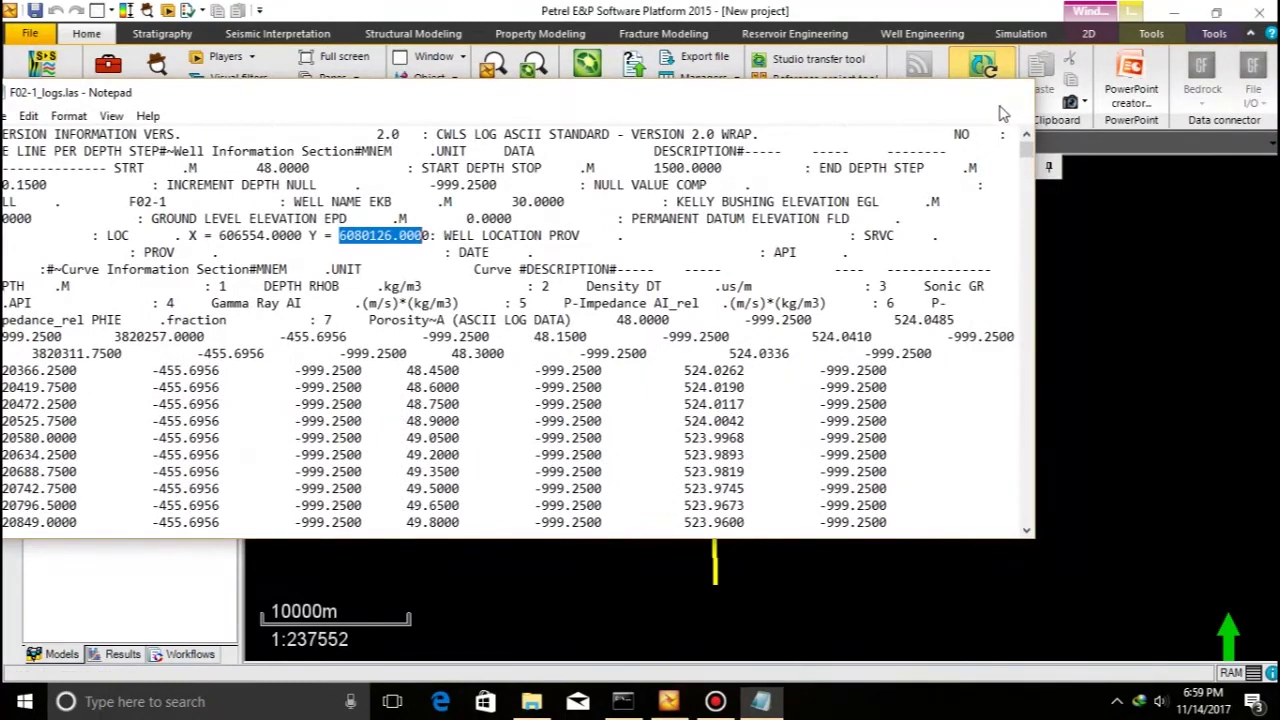
left_click(1010, 98)
left_click(531, 701)
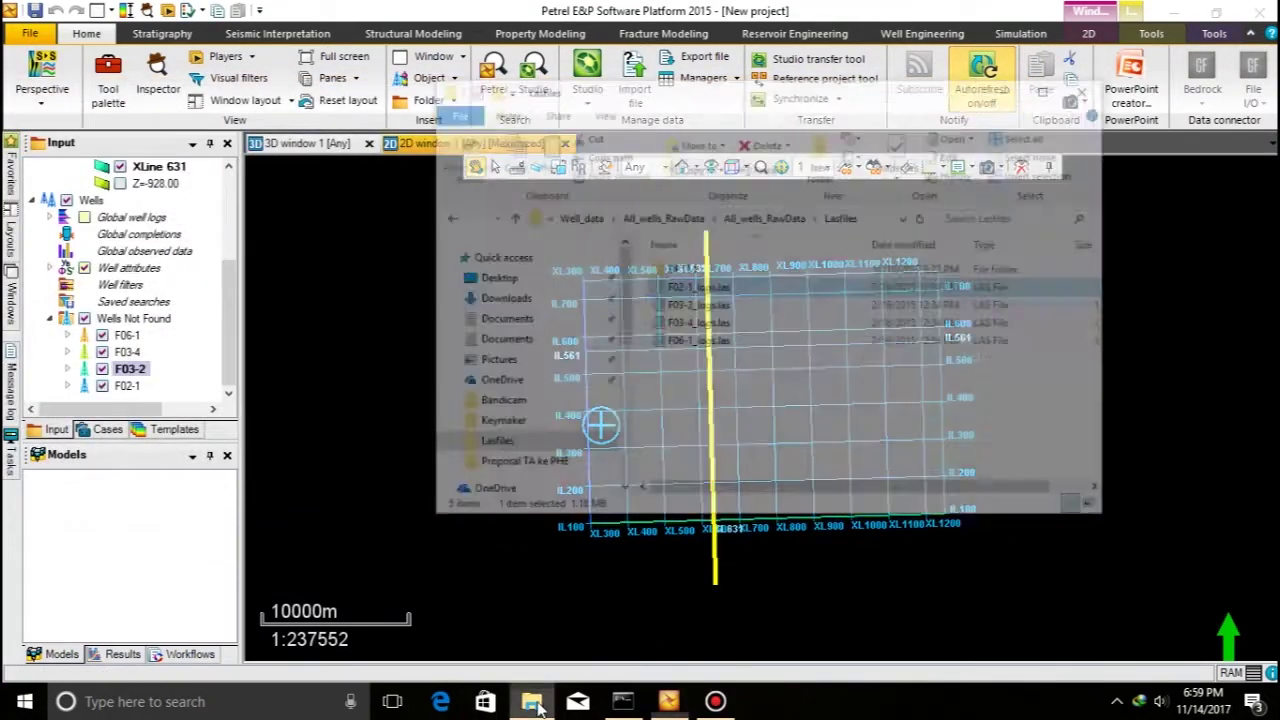
left_click(698, 270)
left_click(669, 701)
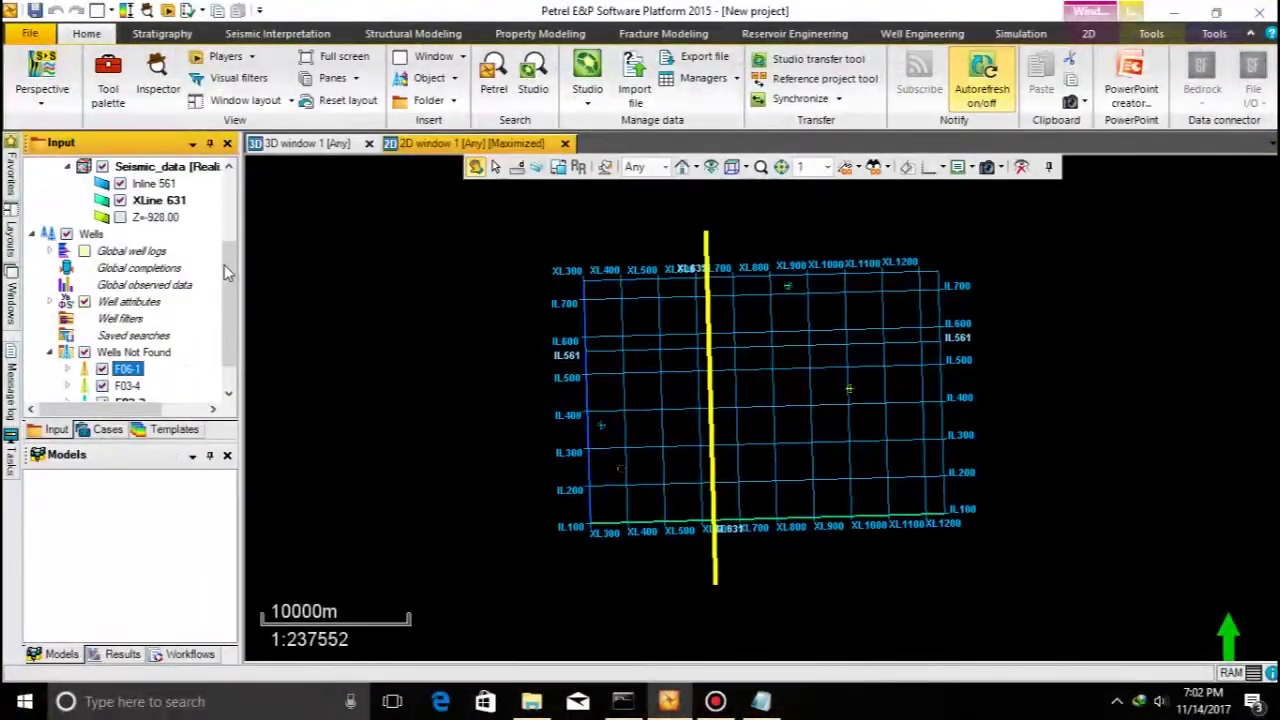
- Turn on the display of all global well logs and check which logs the folder contains
scroll(226, 272, "down", 1)
left_click(84, 217)
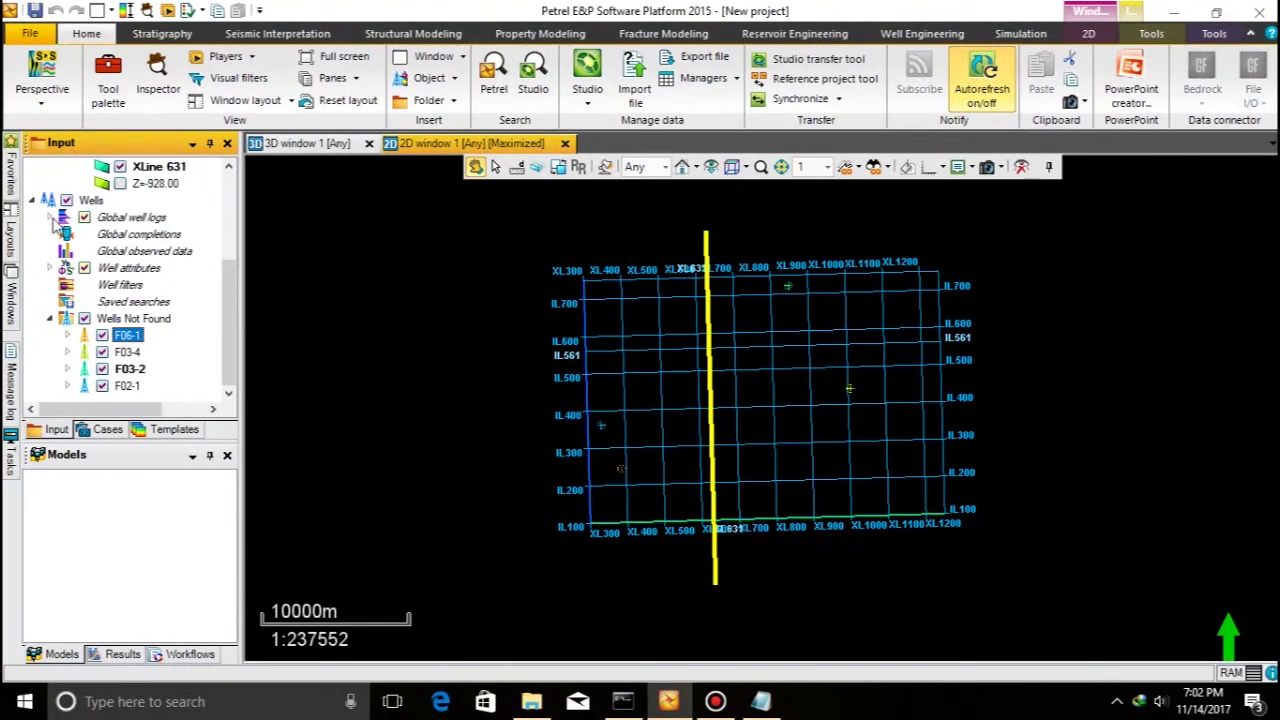
left_click(50, 217)
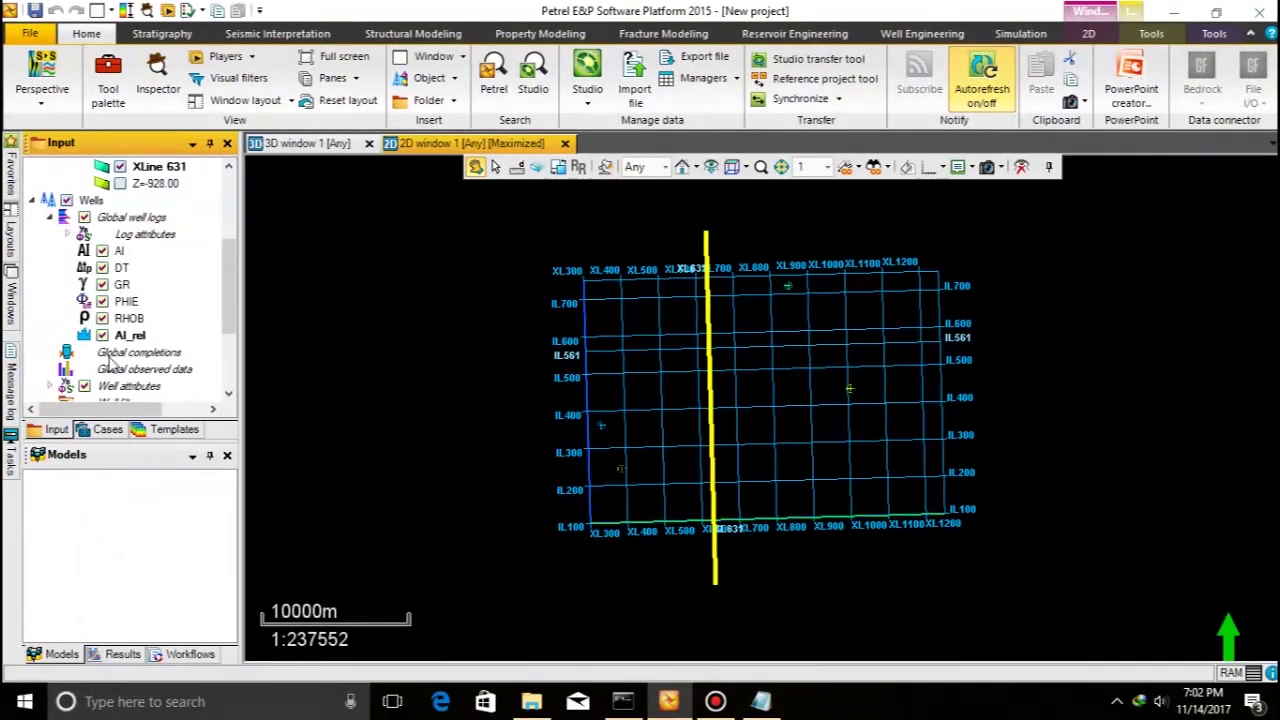
left_click(50, 217)
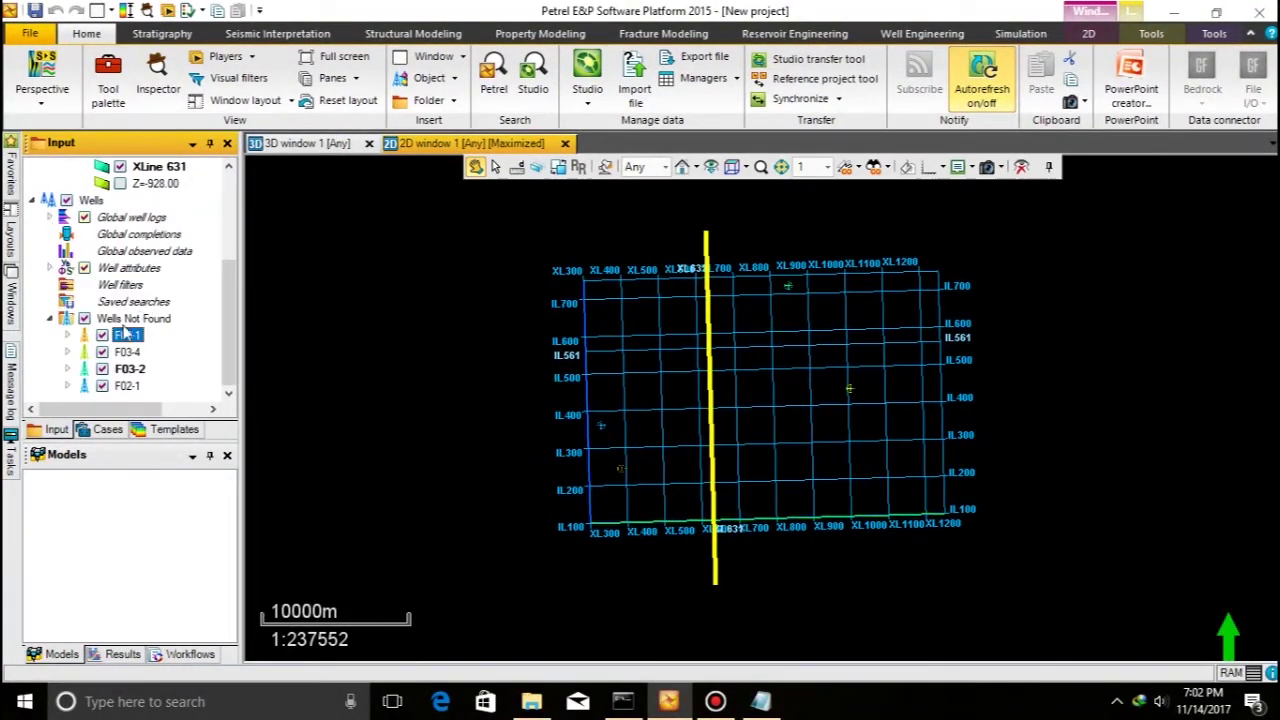
- Examine the well logs loaded for wells F06-1 and F03-4 in the Wells Not Found folder
left_click(68, 336)
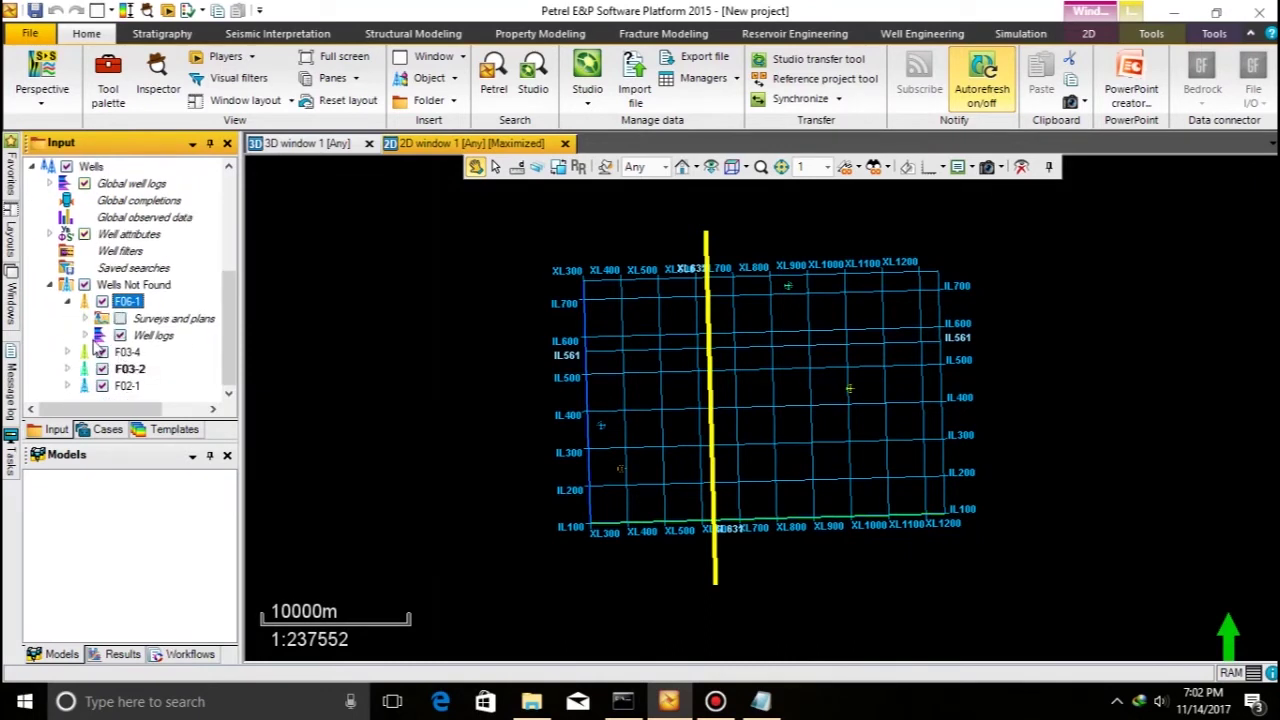
left_click(88, 337)
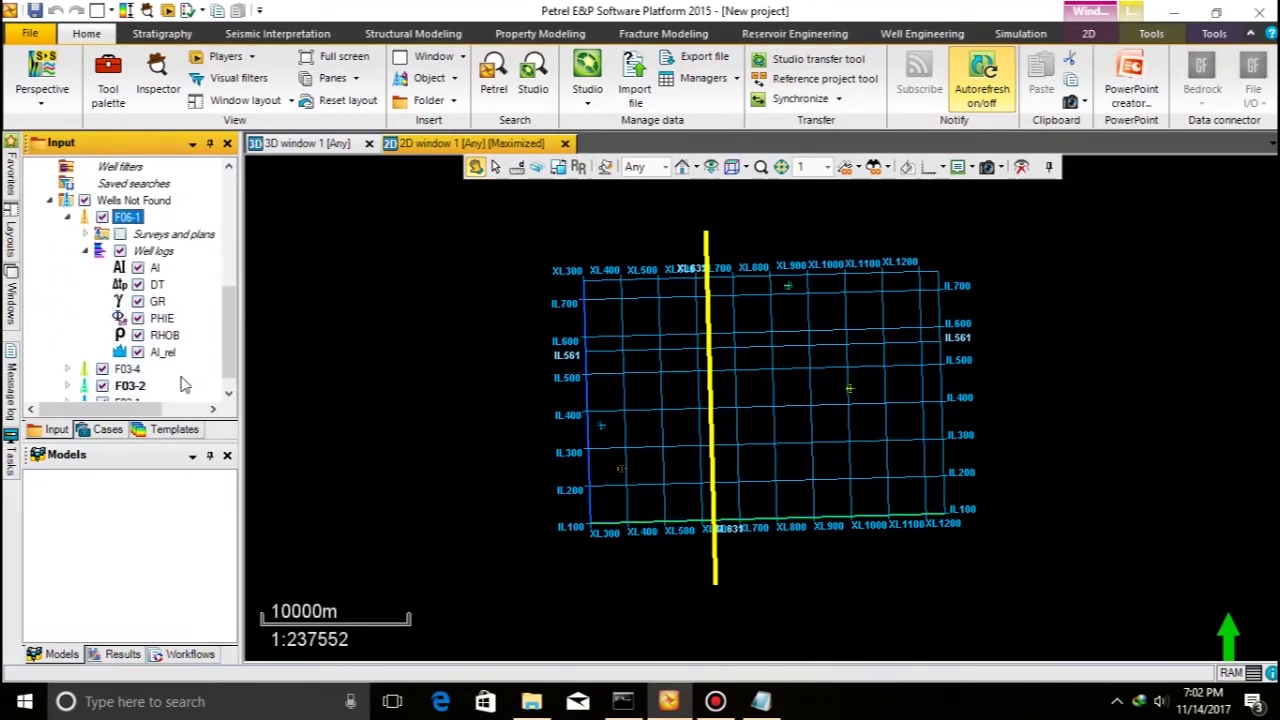
left_click(86, 252)
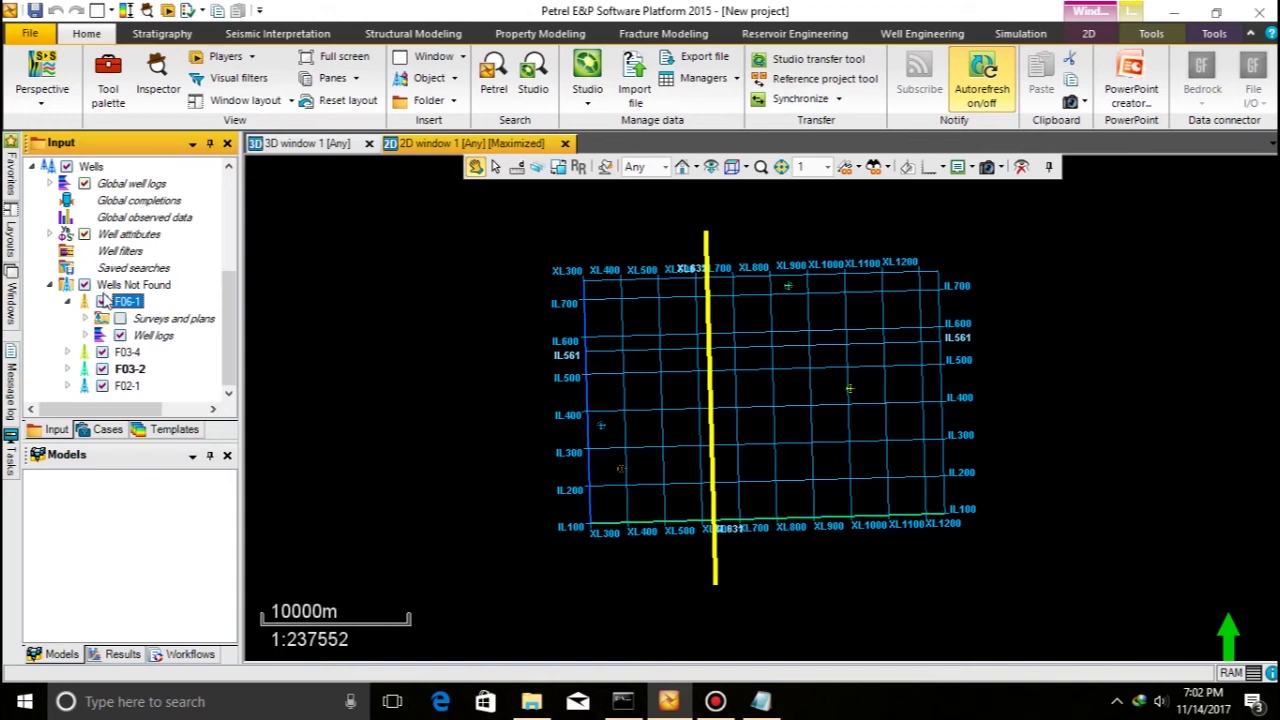
left_click(67, 353)
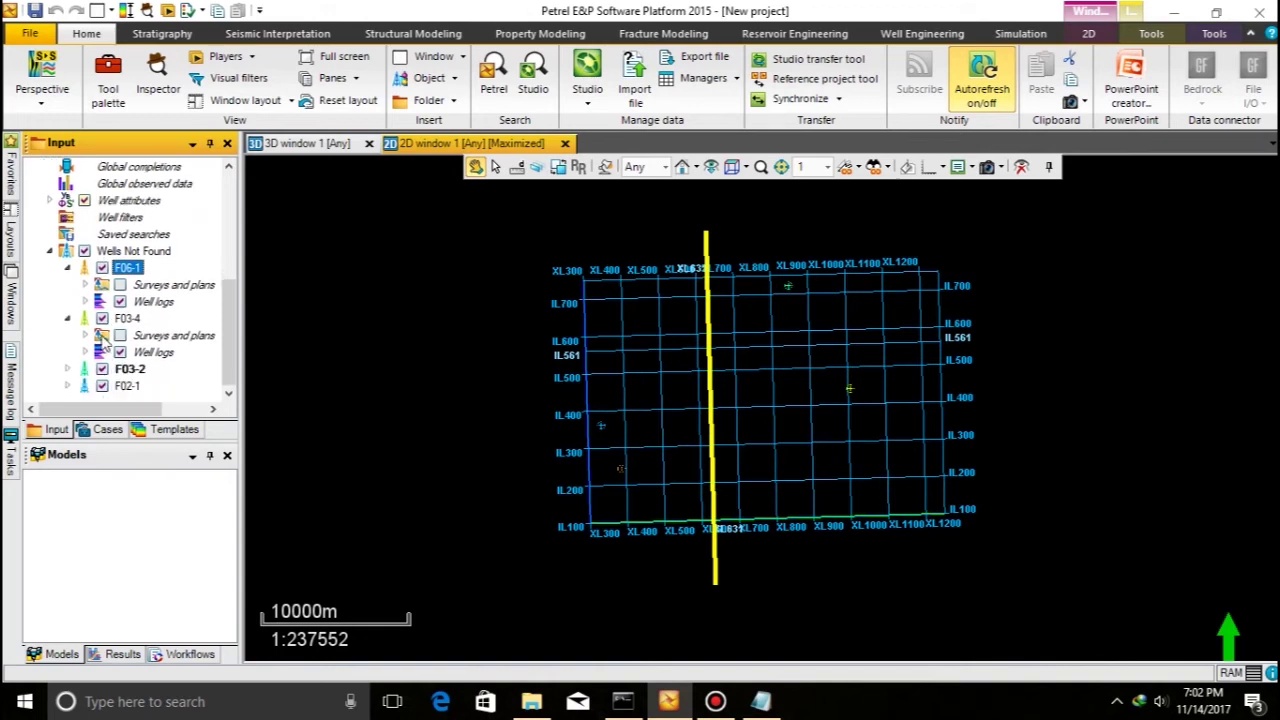
left_click(86, 352)
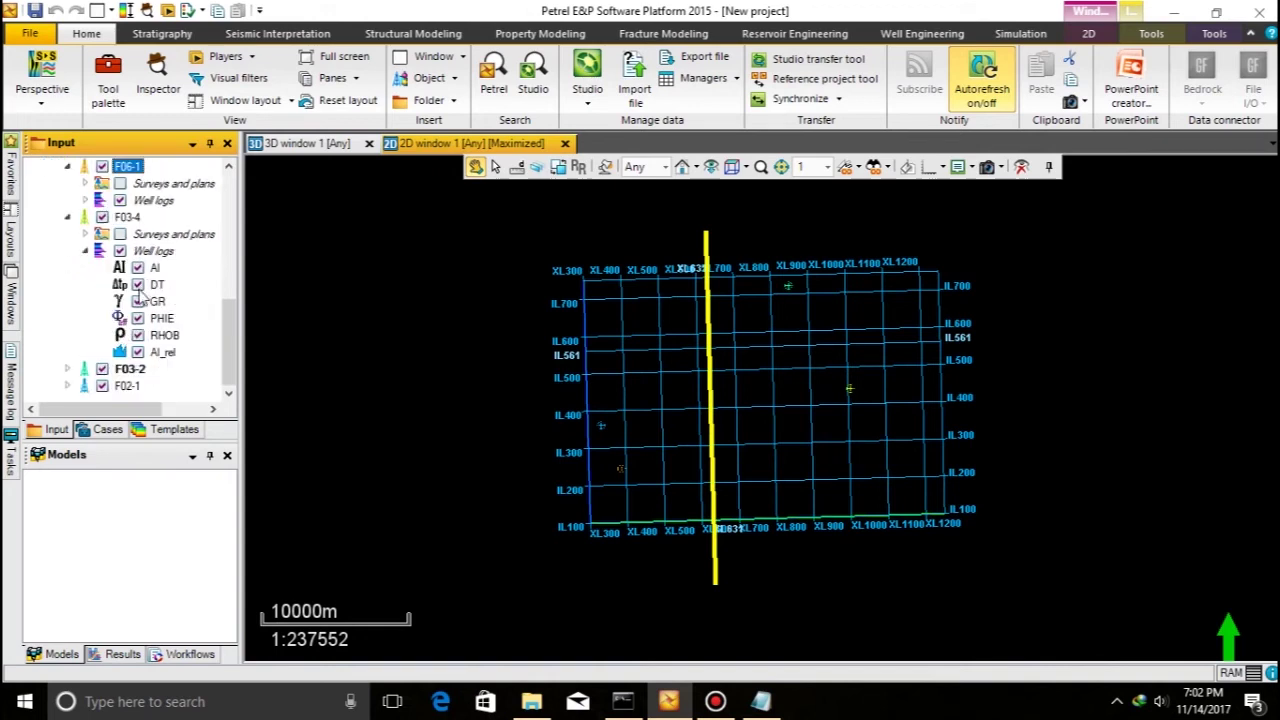
scroll(140, 297, "up", 1)
left_click(86, 301)
left_click(67, 319)
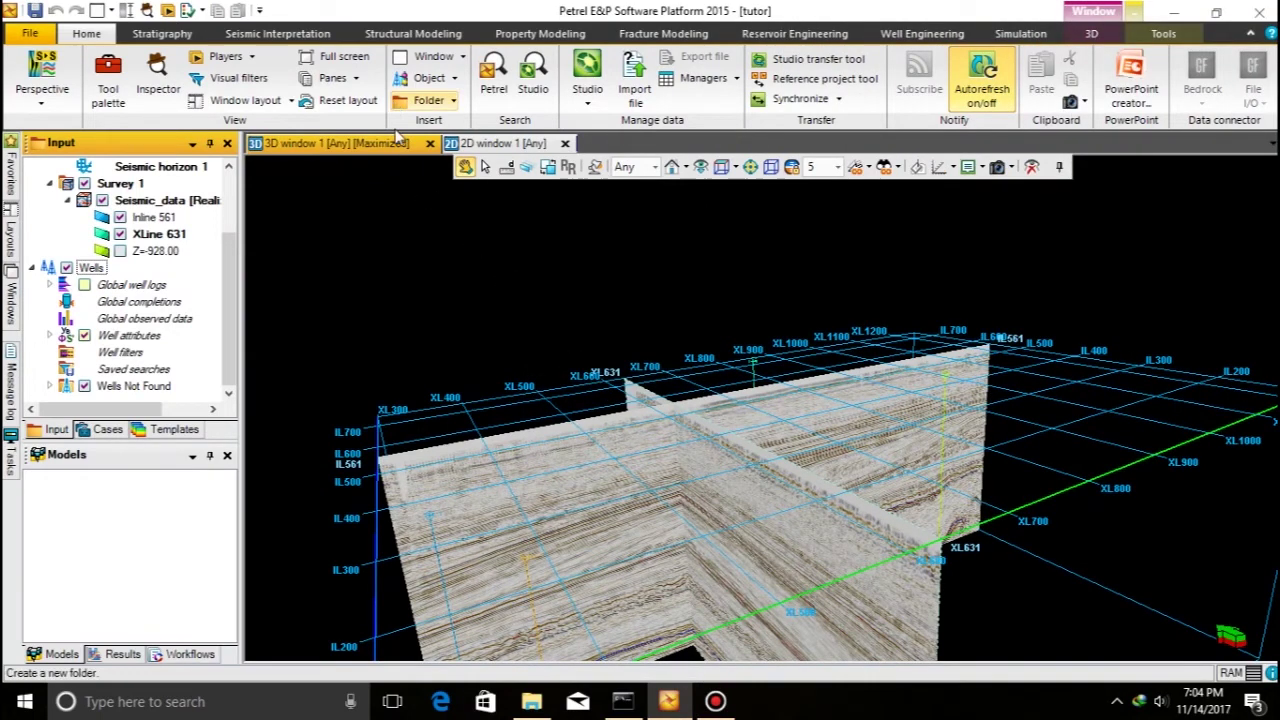
- Create a new well tops folder in the project and expand it to show its contents
left_click(440, 100)
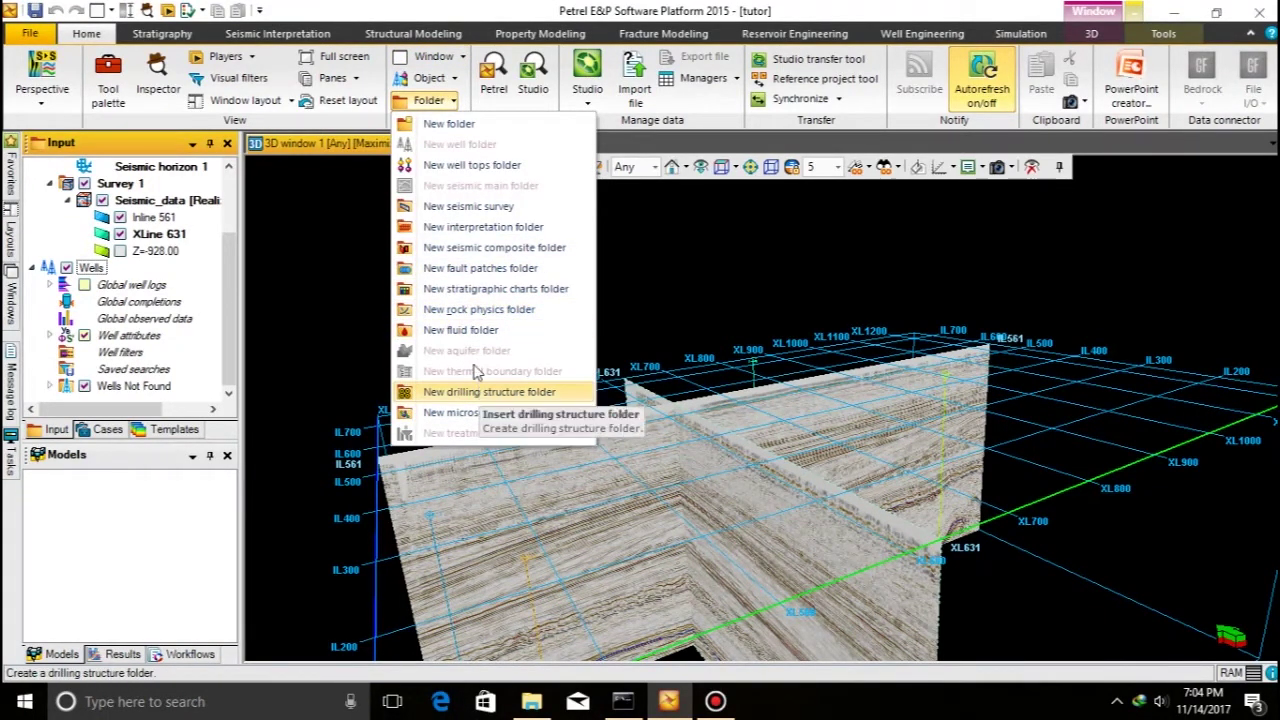
left_click(465, 165)
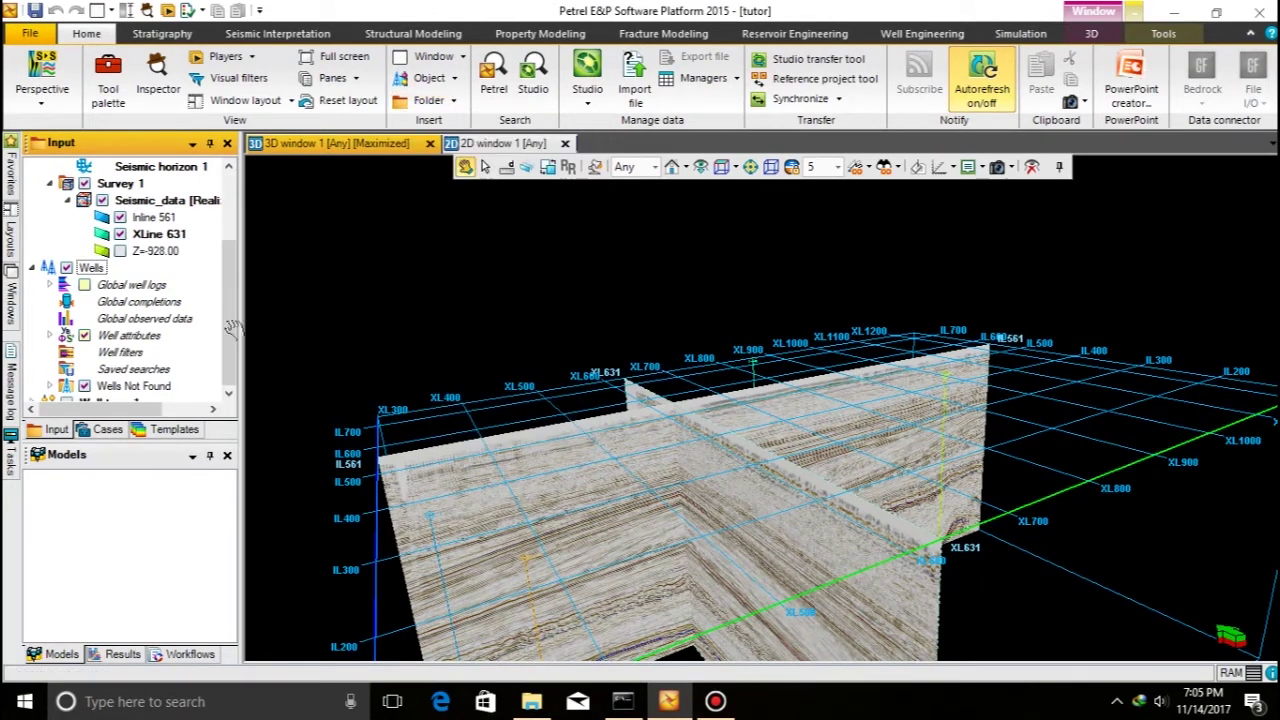
scroll(231, 328, "down", 1)
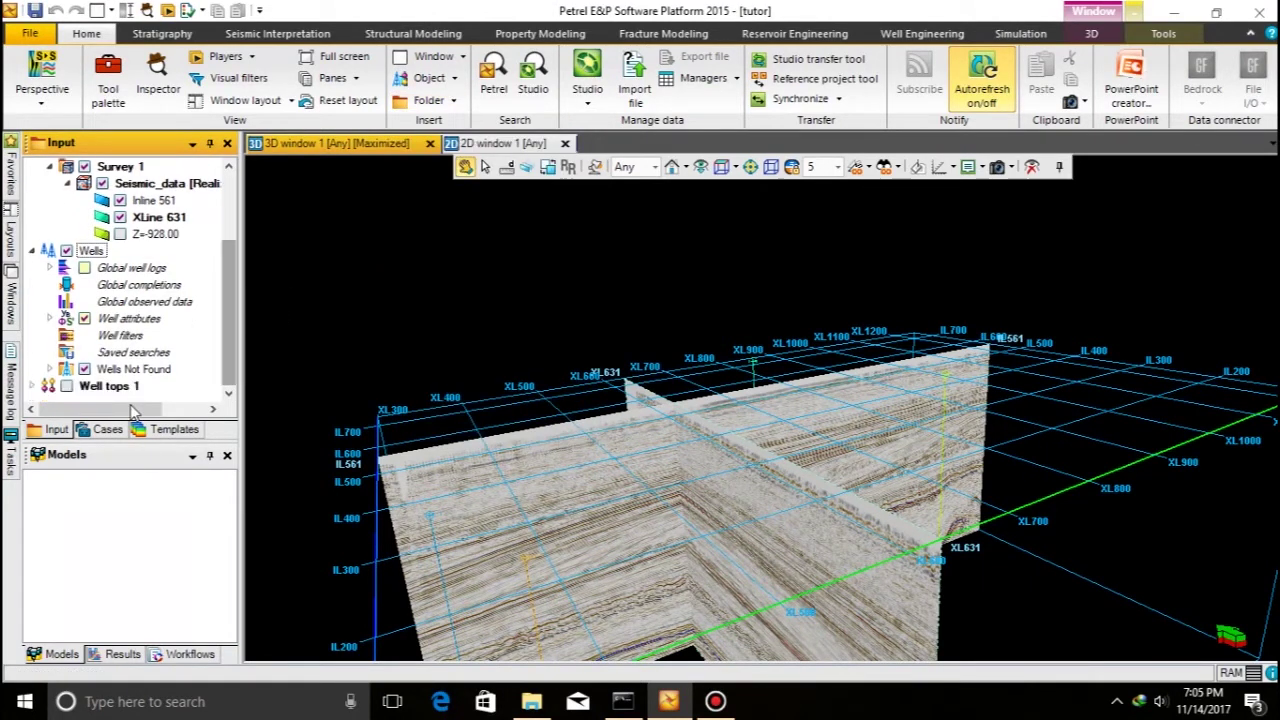
left_click(32, 386)
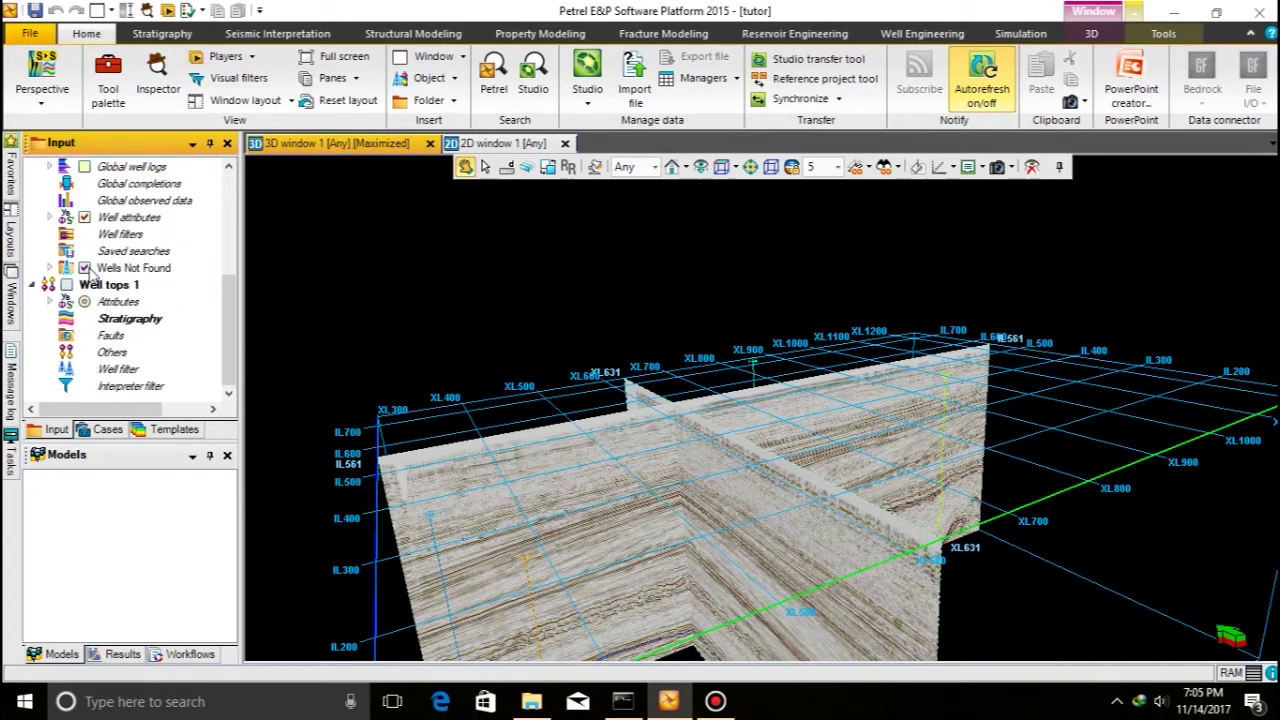
double_click(90, 287)
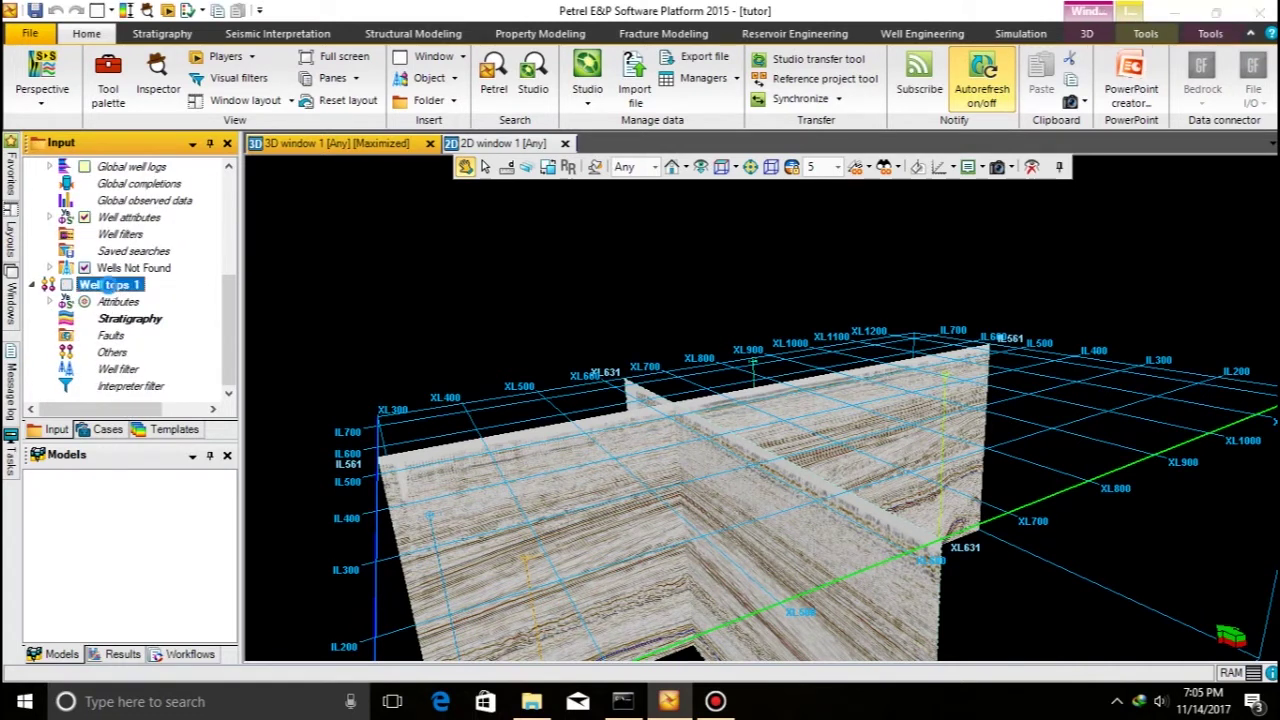
left_click(487, 112)
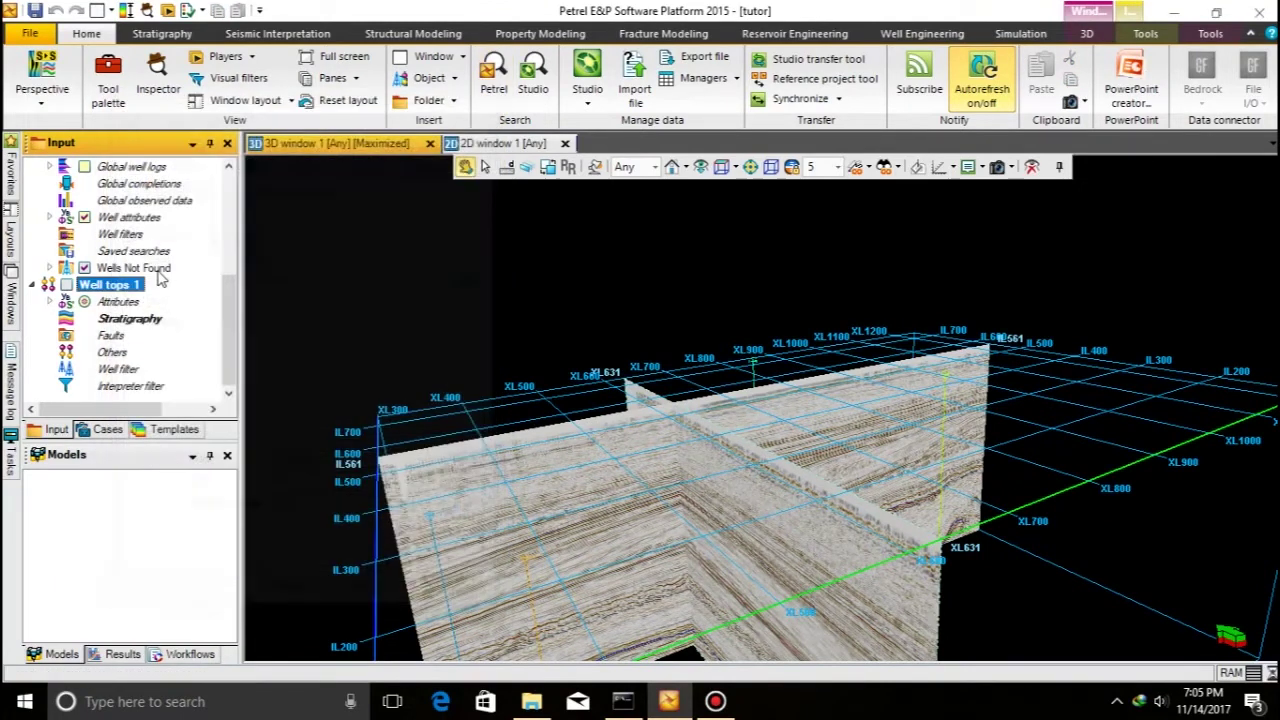
- Import F3-well-markers.txt from the Tops folder into Well tops 1 as Petrel well tops (ASCII)
right_click(125, 285)
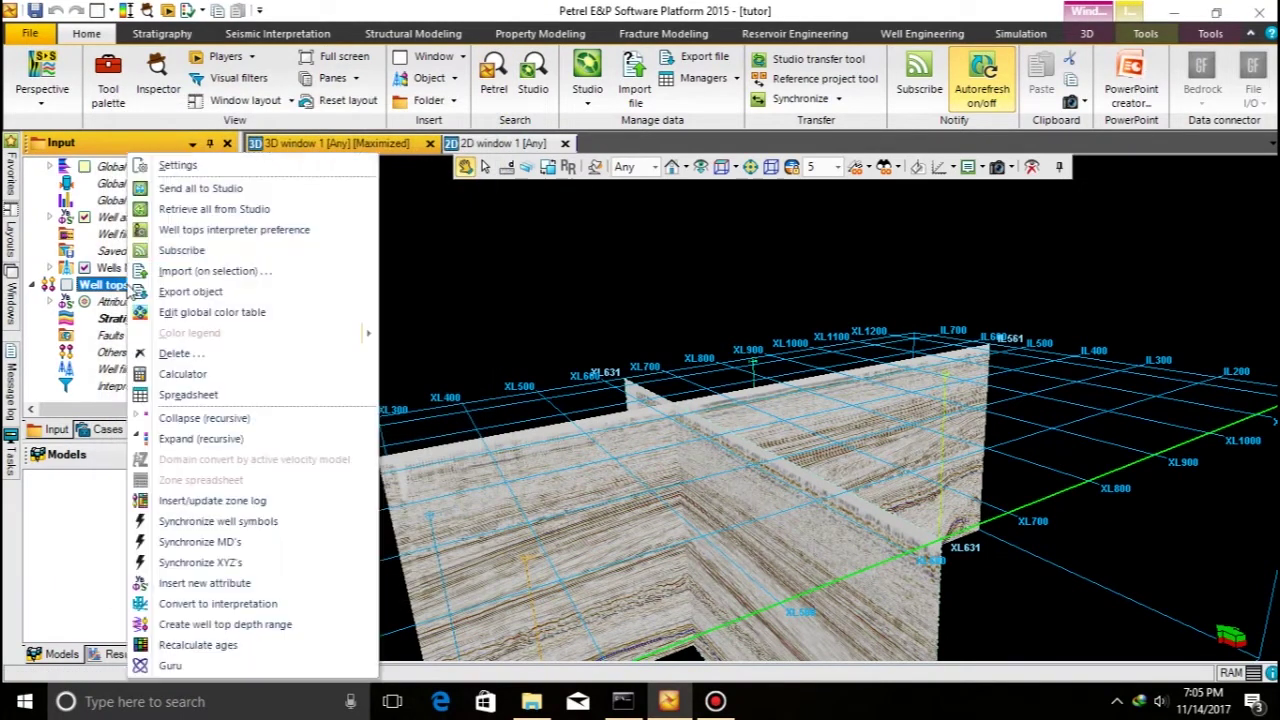
left_click(213, 273)
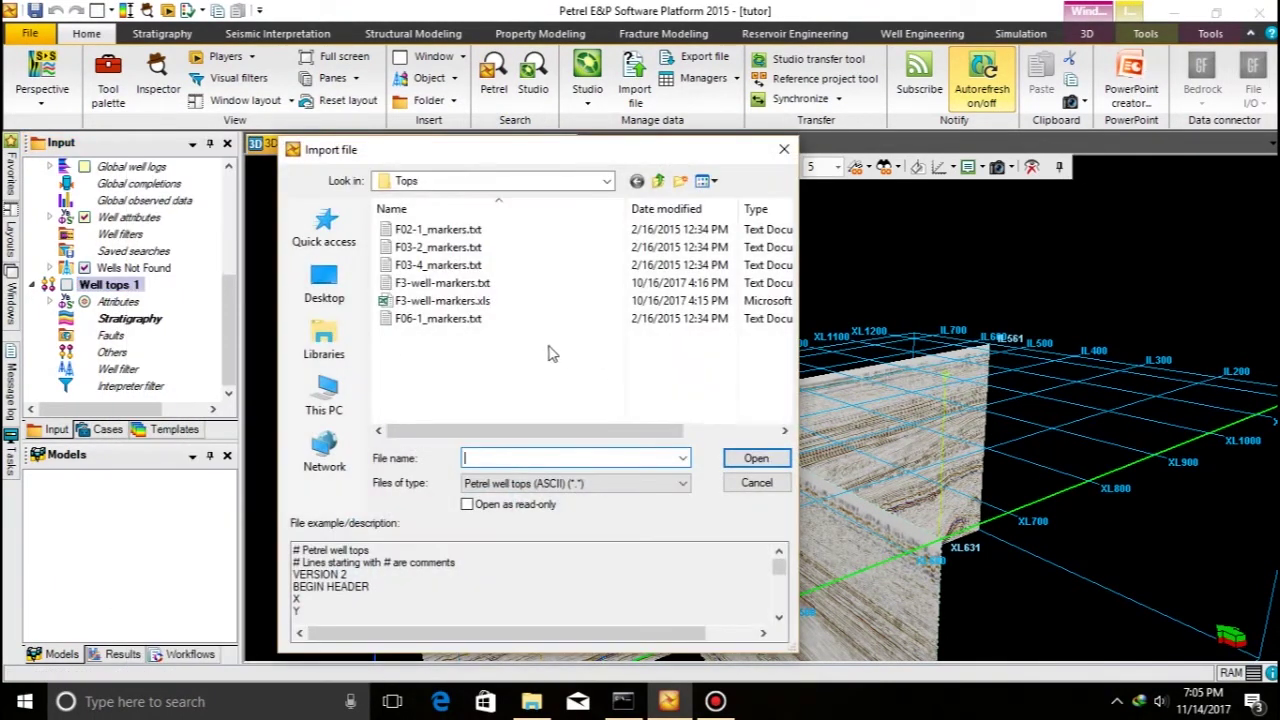
left_click(448, 284)
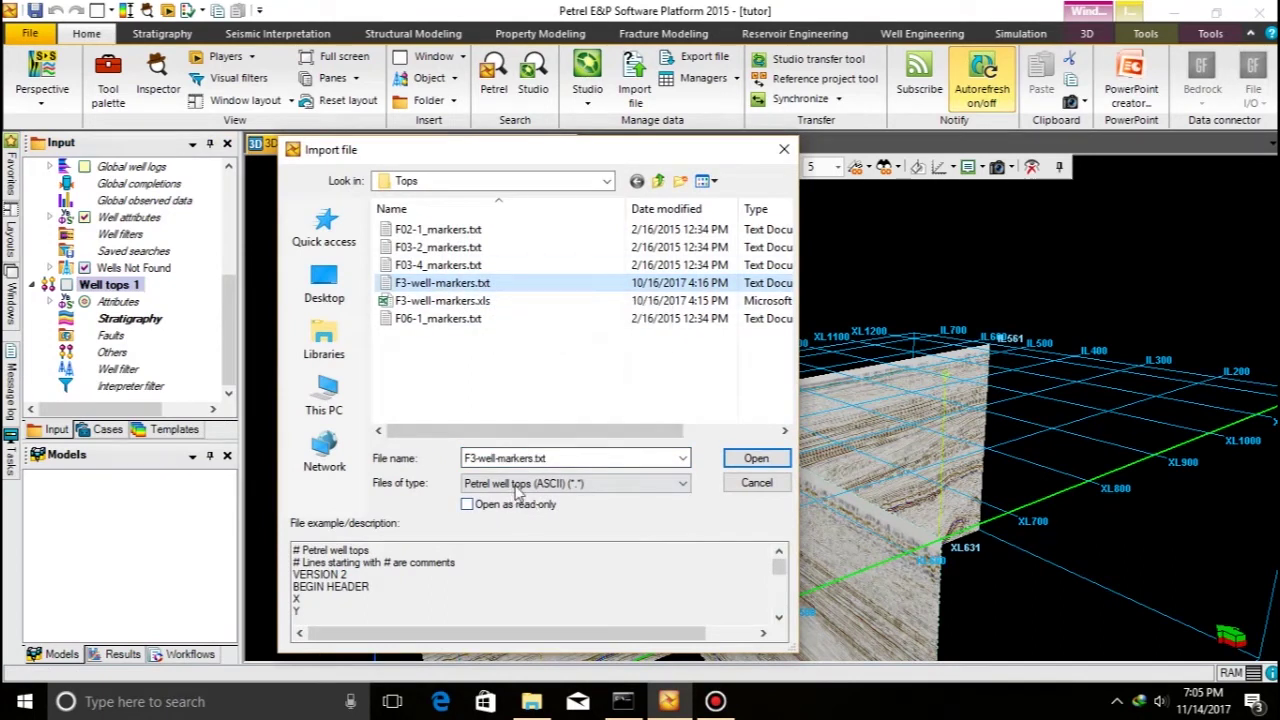
left_click(748, 458)
- Review the marker file's header lines and replace the preset attribute columns with four blank User columns
mouse_move(868, 592)
left_mouse_down()
mouse_move(866, 612)
mouse_move(866, 591)
left_mouse_up()
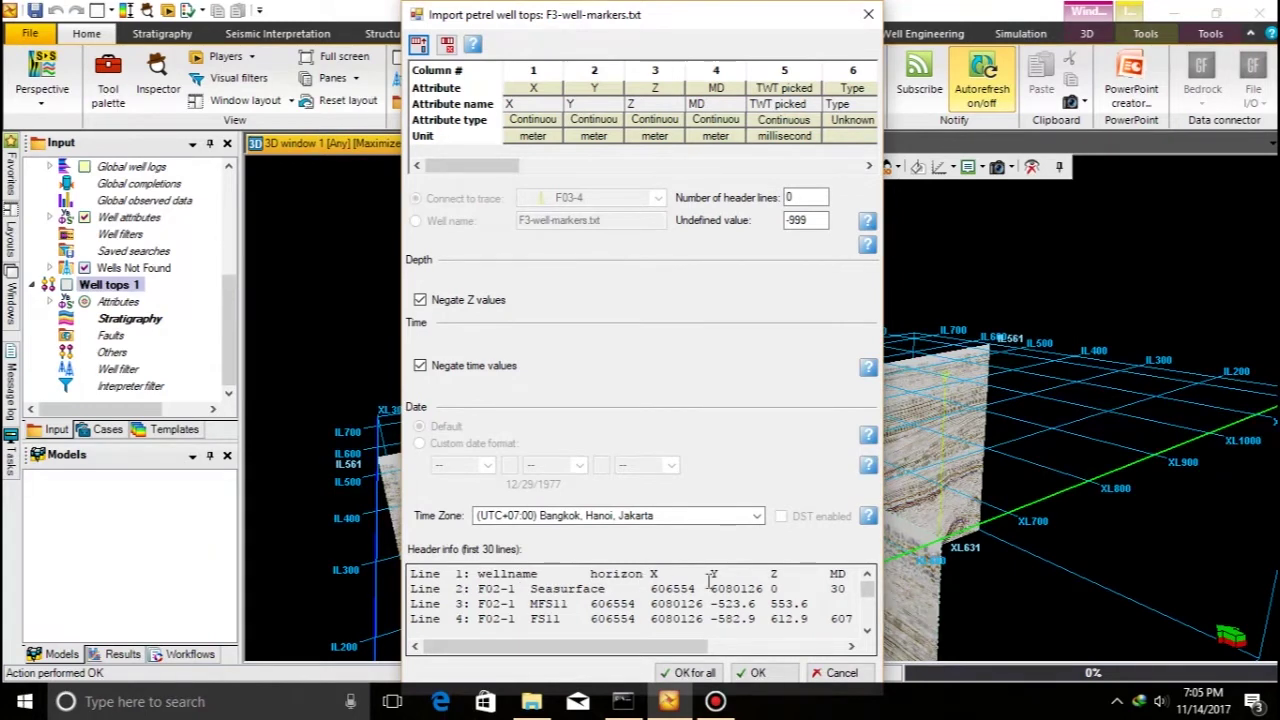
scroll(595, 648, "right", 5)
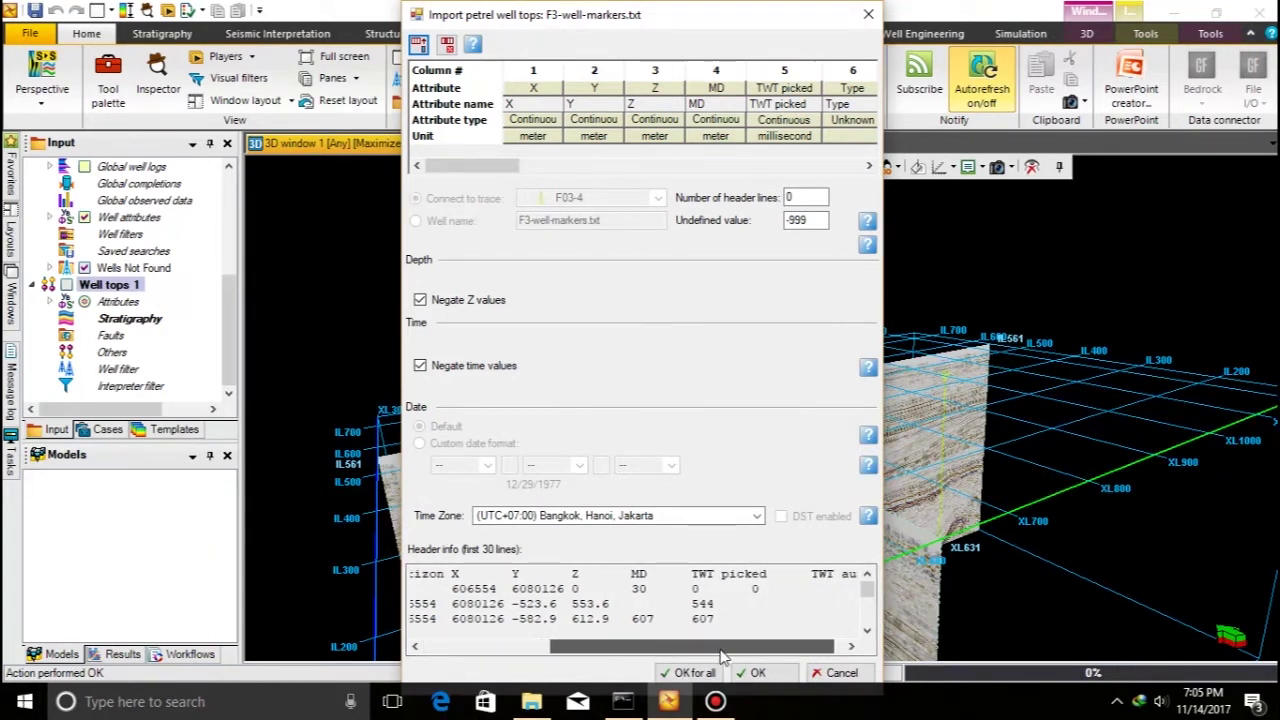
left_click_drag(676, 654, 749, 655)
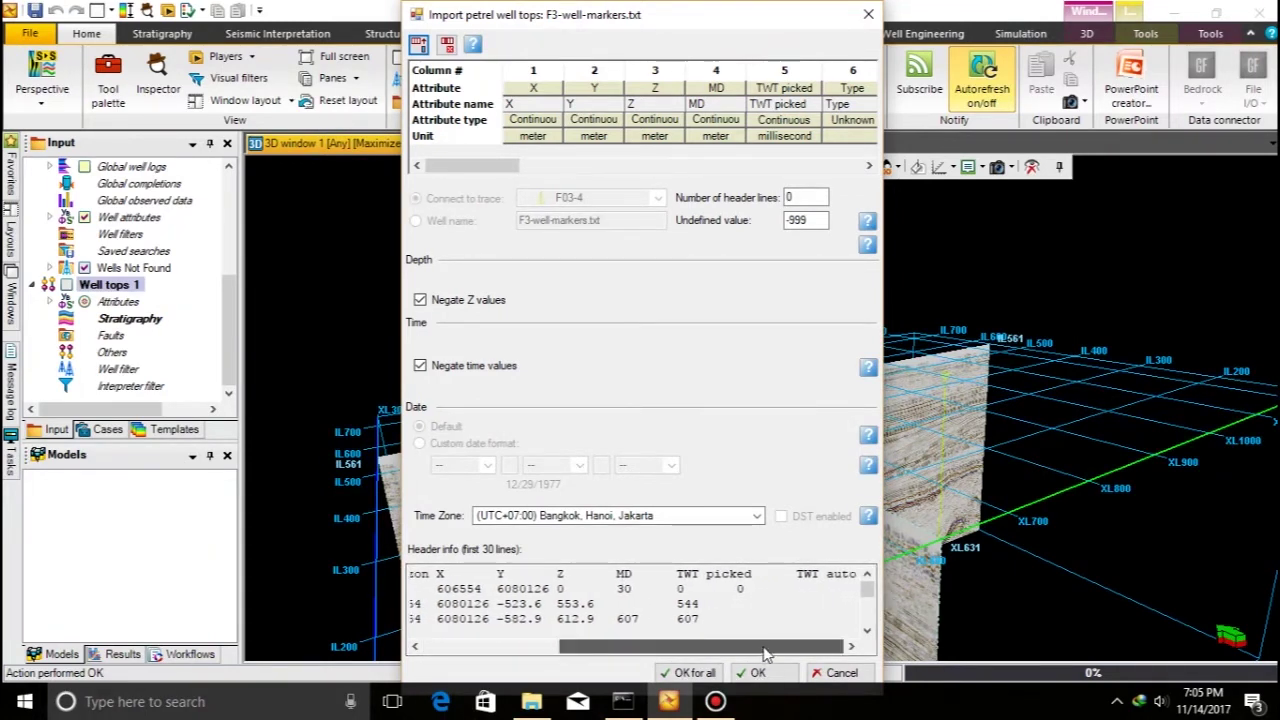
left_click(474, 646)
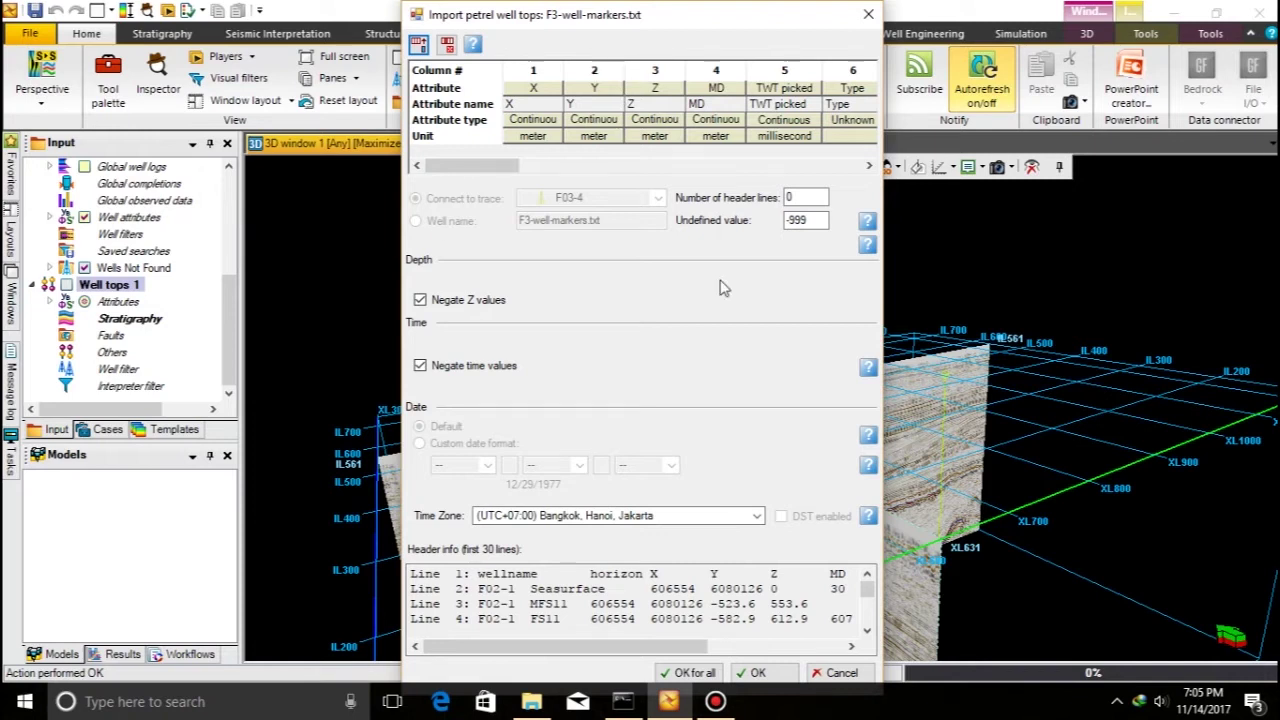
left_click_drag(494, 167, 835, 175)
left_click_drag(782, 72, 544, 70)
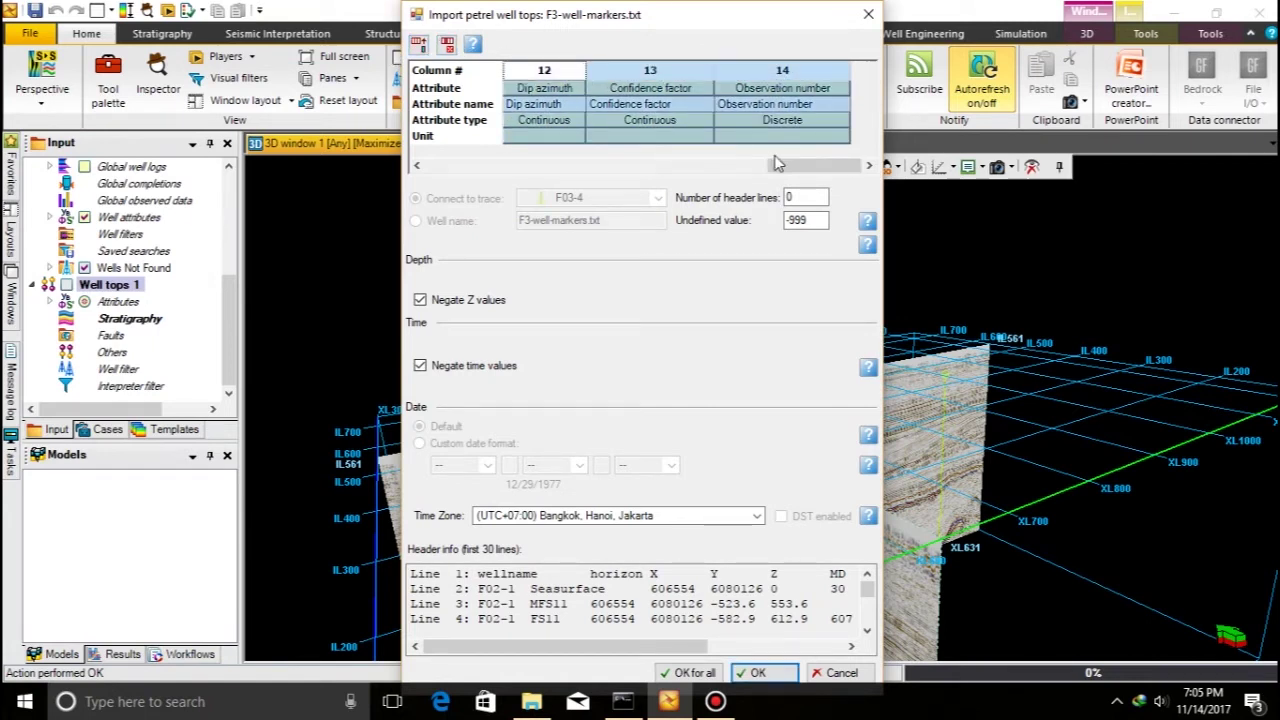
left_click_drag(800, 172, 592, 178)
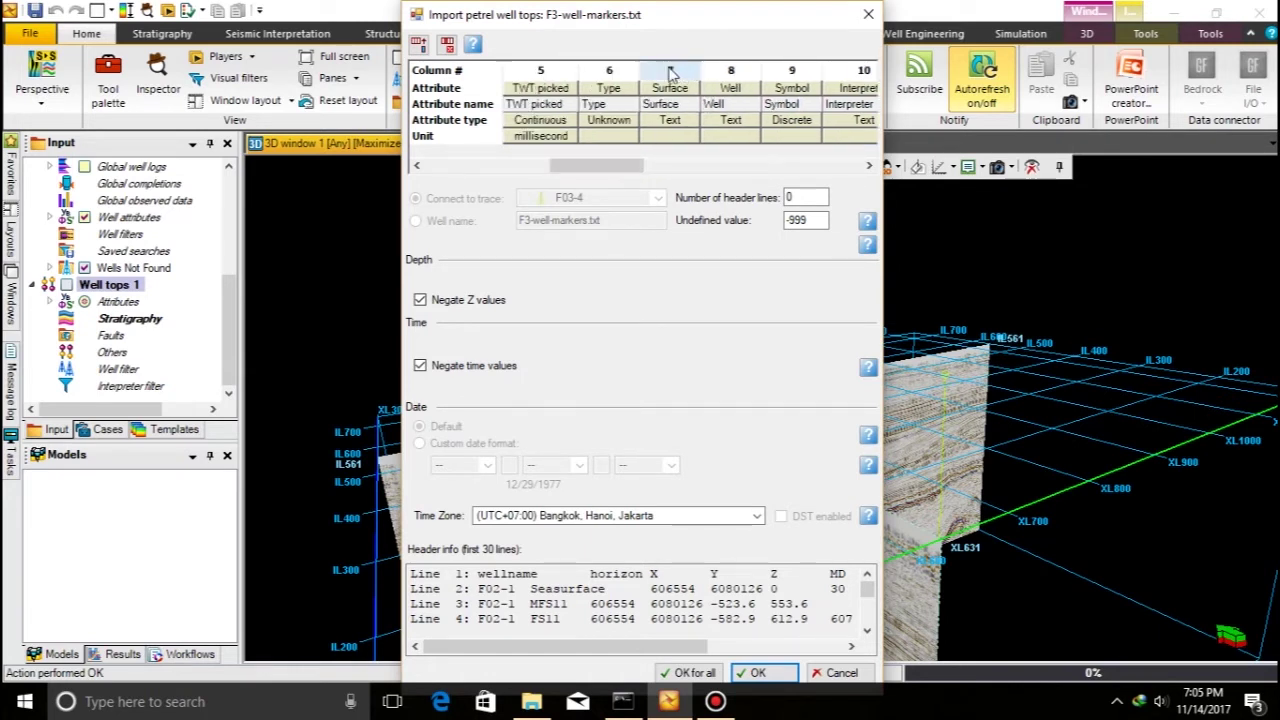
left_click(556, 76, "shift")
left_click_drag(615, 168, 522, 168)
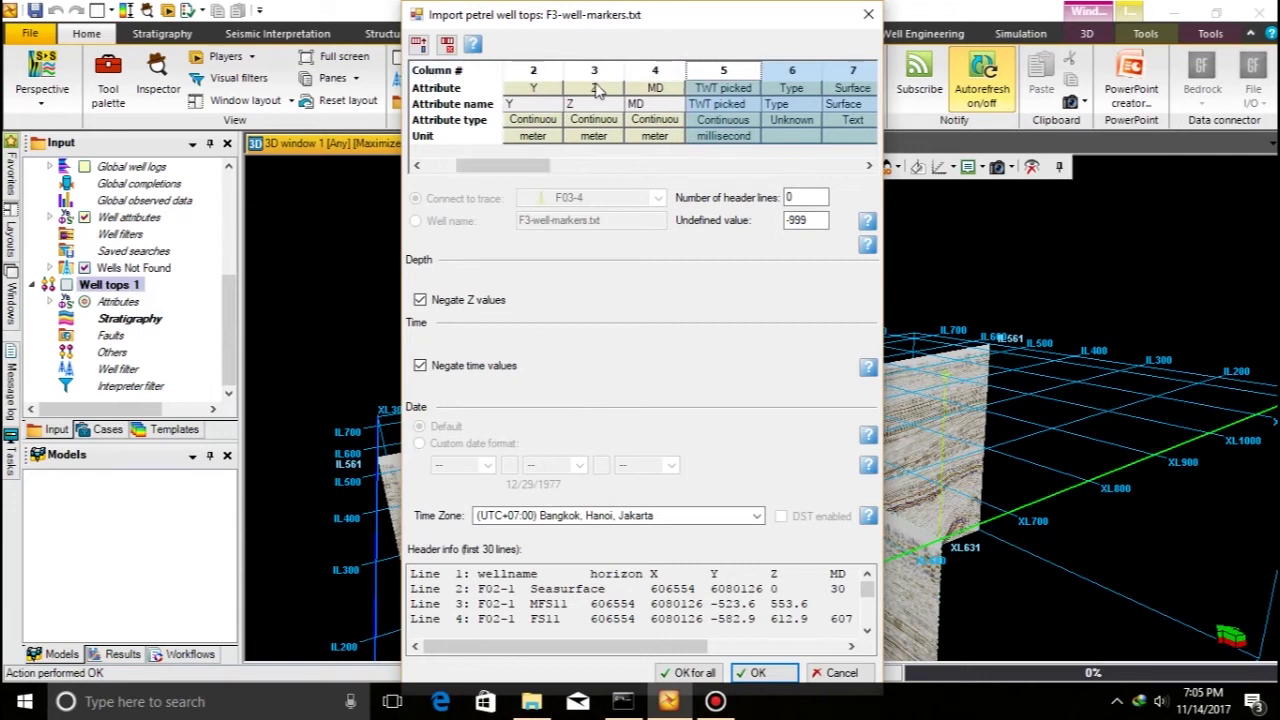
left_click(566, 75, "shift")
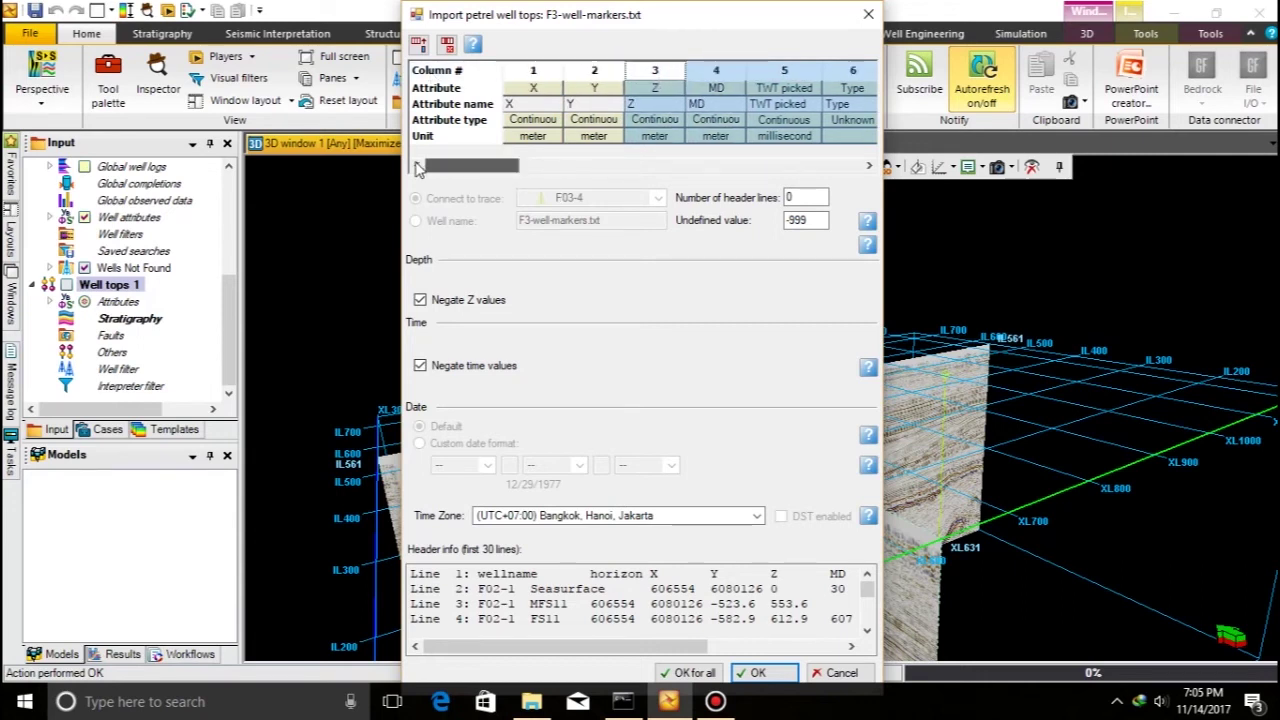
left_click(446, 44)
left_click(418, 44)
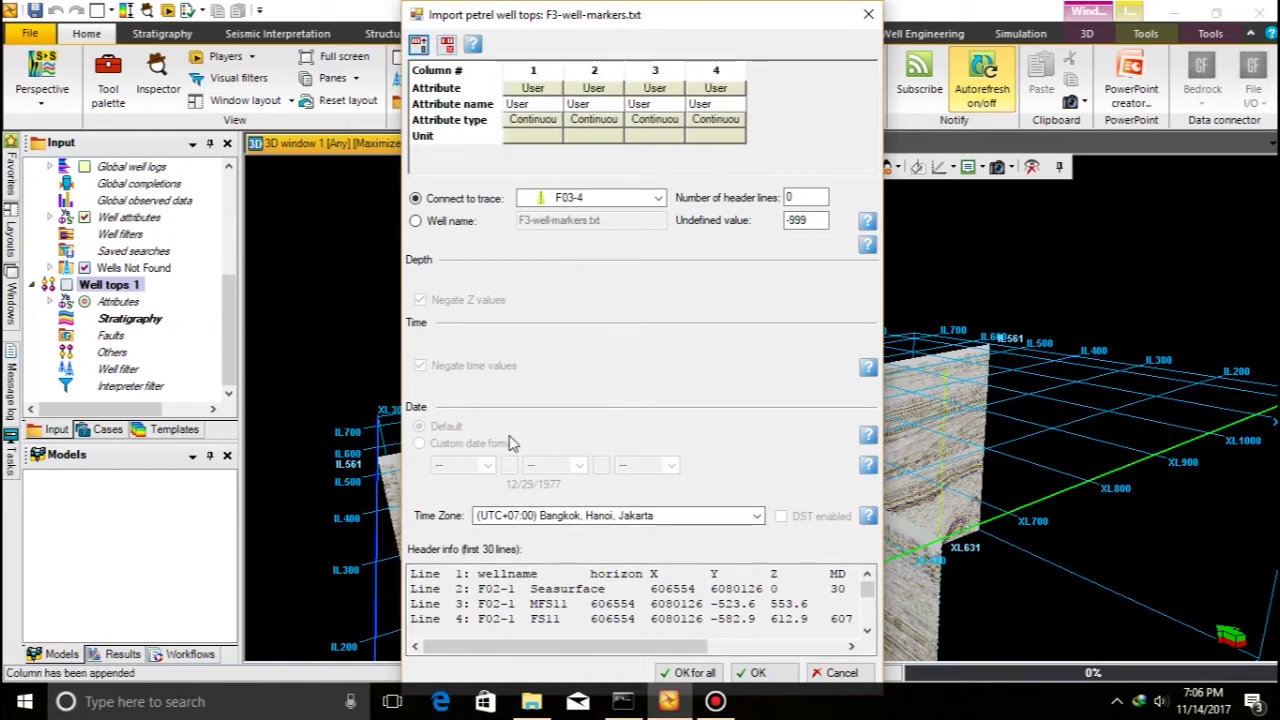
- Assign the Well attribute to column 1 and the Surface attribute to column 2
left_click(548, 89)
scroll(615, 152, "down", 3)
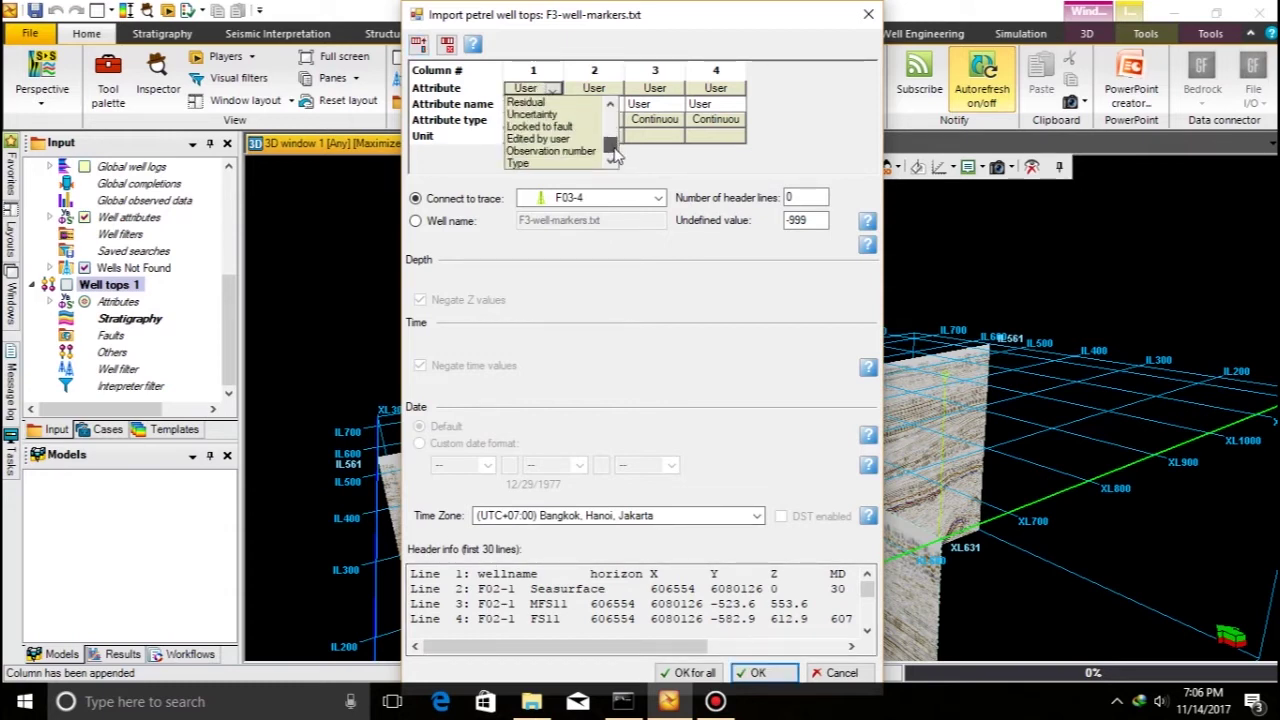
scroll(615, 152, "up", 3)
left_click(585, 102)
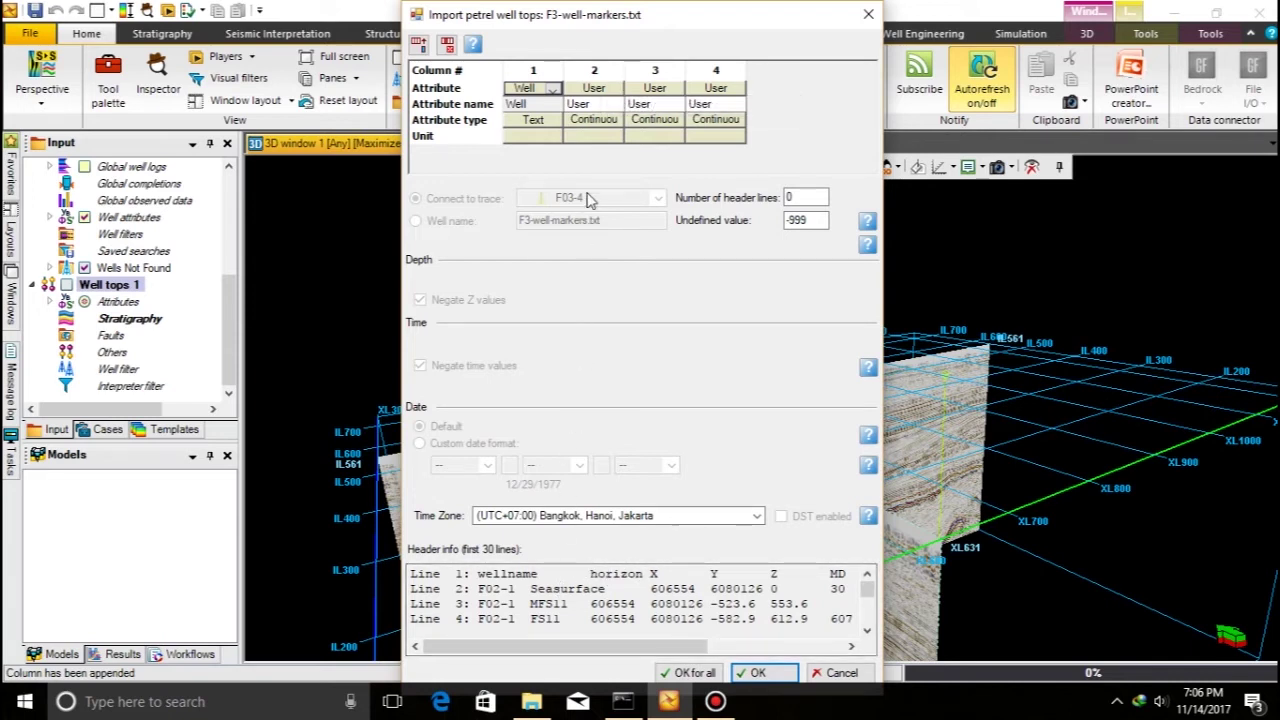
left_click(601, 92)
left_click(648, 116)
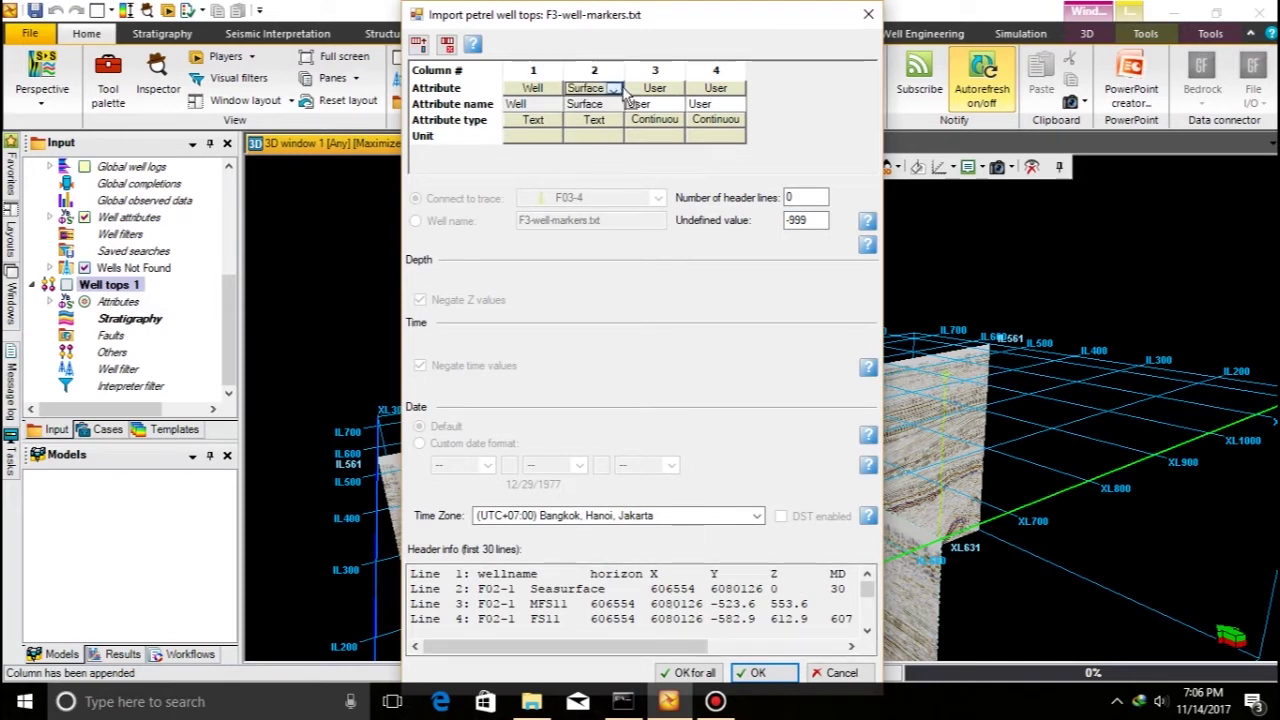
- Assign the X attribute to column 3 and the Z attribute to column 4
left_click(668, 90)
left_click(733, 105)
left_click(733, 105)
left_click(655, 106)
left_click(735, 90)
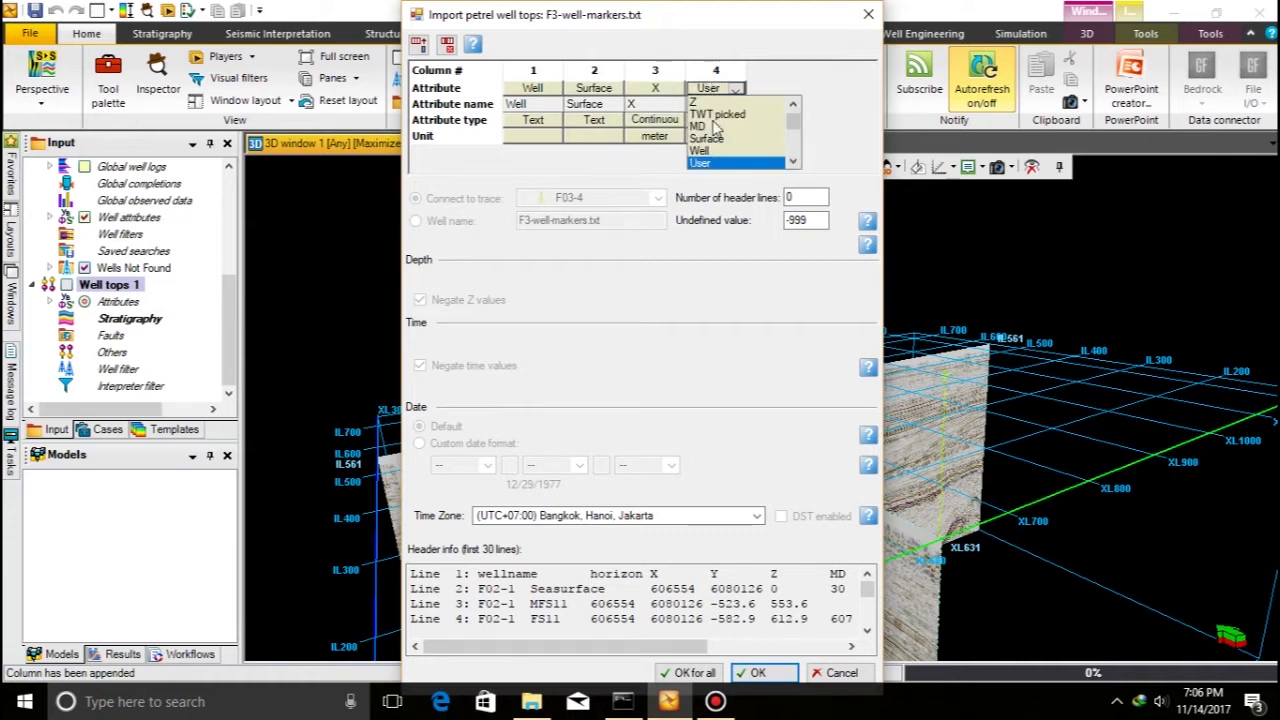
scroll(712, 118, "up", 1)
left_click(705, 126)
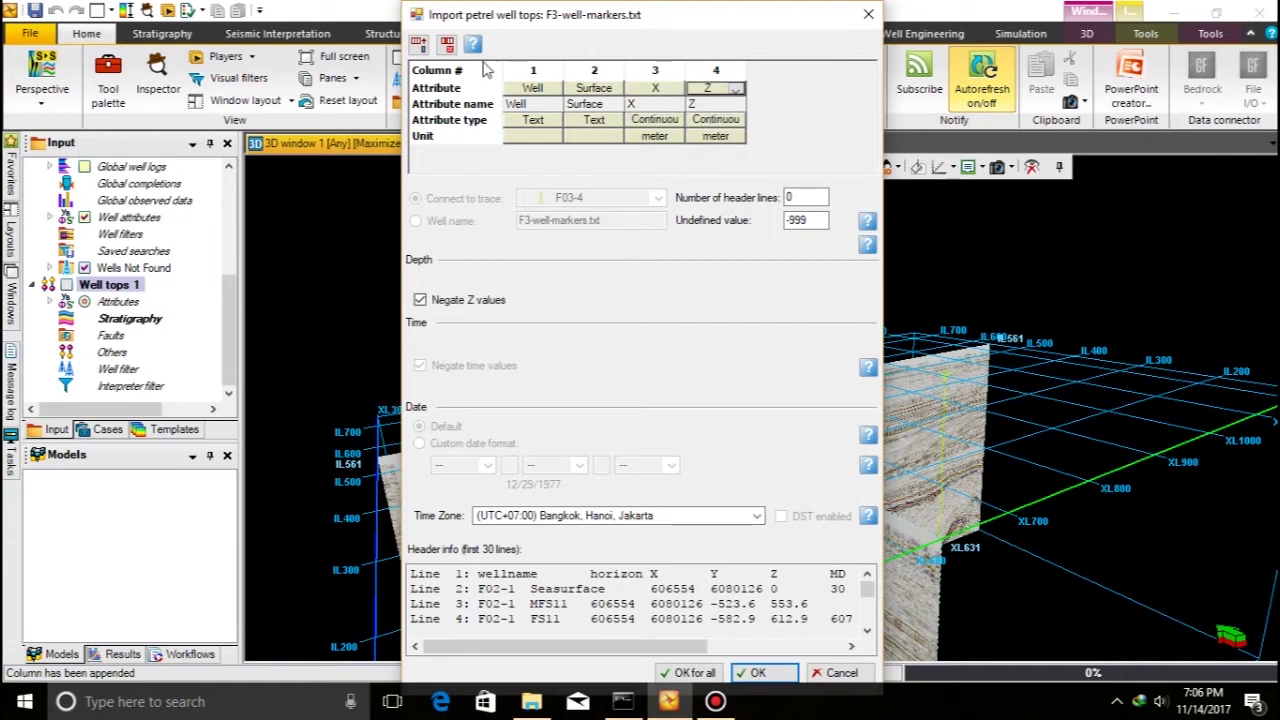
- Append two more columns and assign Z to column 5 and MD to column 6
left_click(445, 45)
left_click(445, 45)
left_click(772, 89)
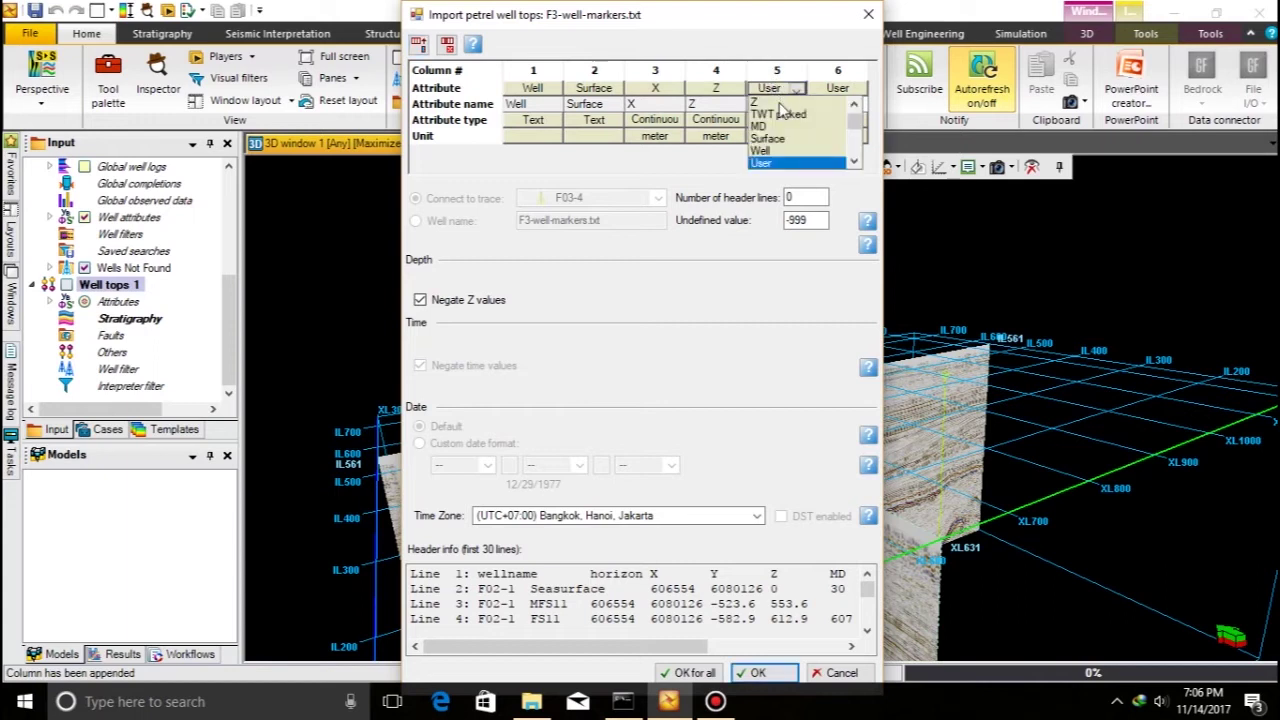
scroll(779, 120, "up", 1)
left_click(777, 113)
left_click_drag(684, 648, 778, 649)
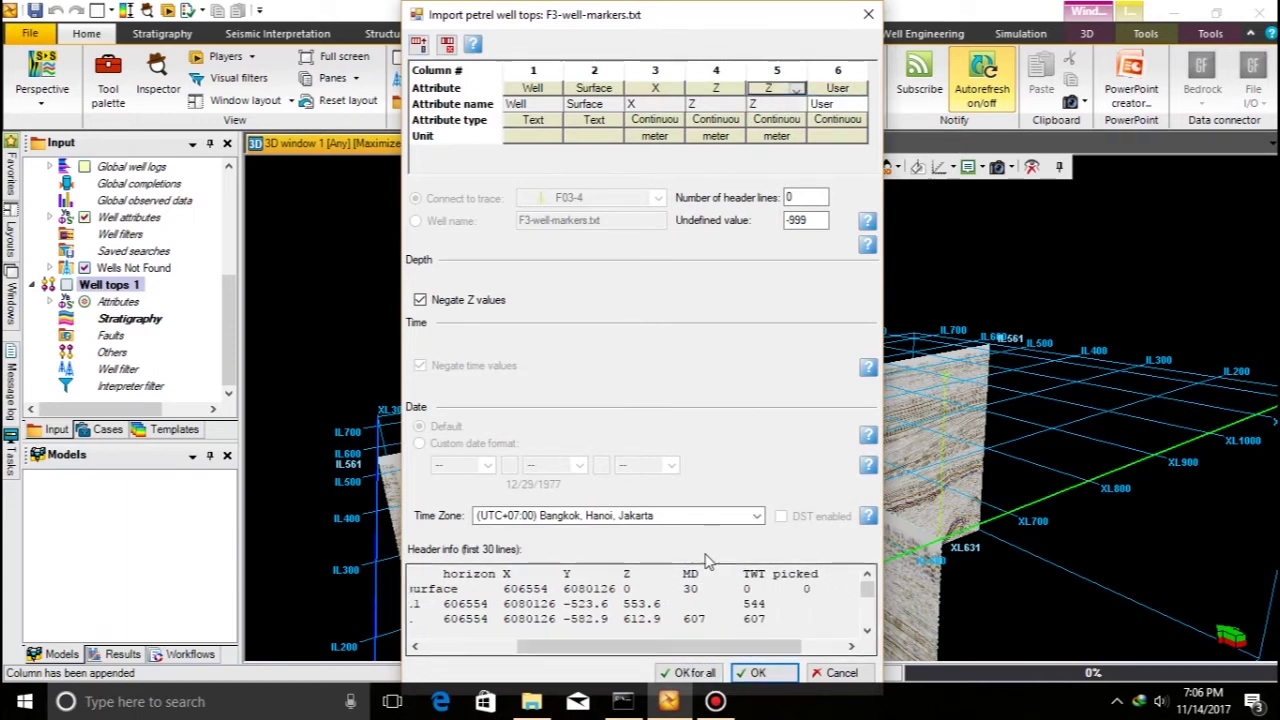
left_click(835, 88)
left_click(857, 88)
left_click(827, 145)
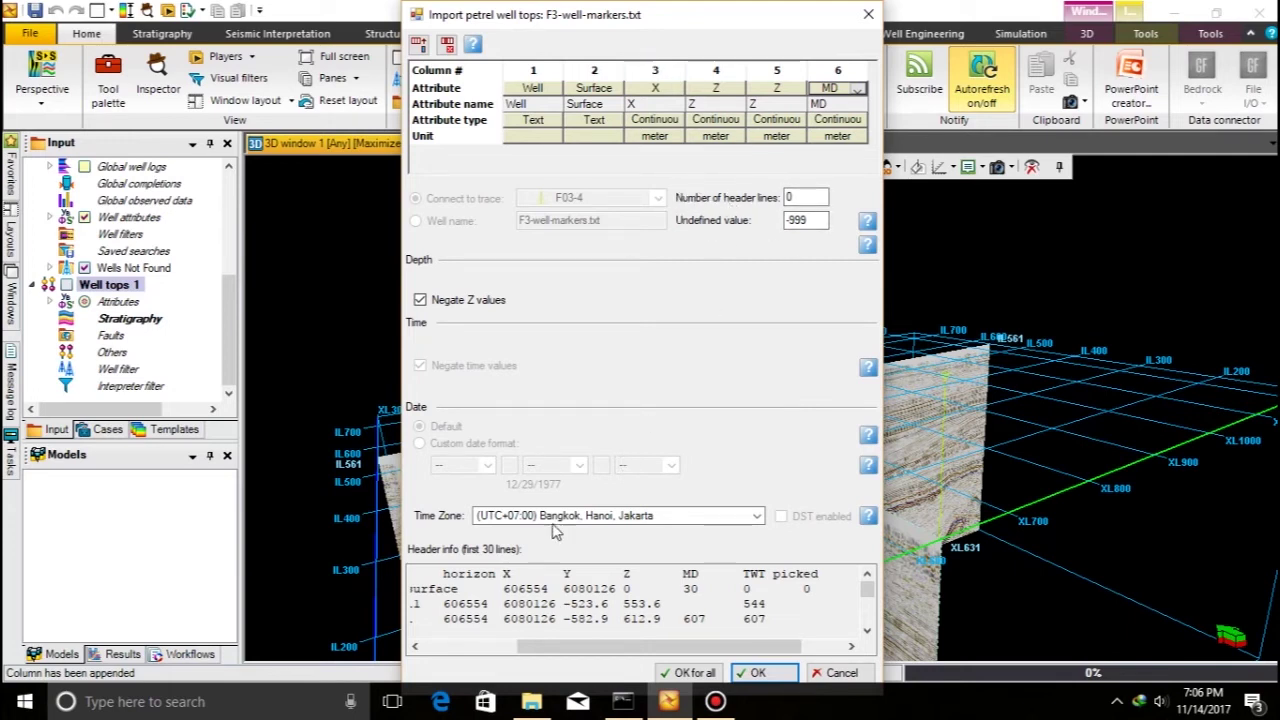
- Set the number of header lines to 1 and try to run the well tops import
left_click_drag(551, 646, 436, 646)
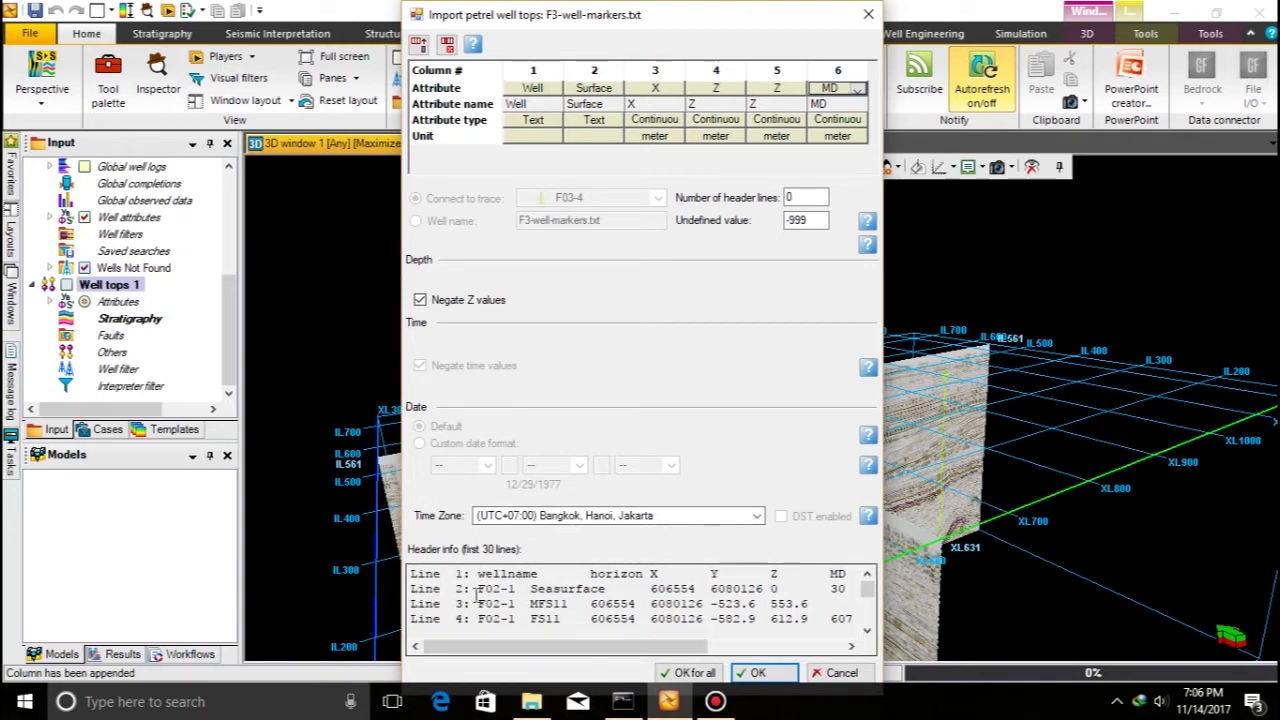
left_click_drag(410, 578, 848, 178)
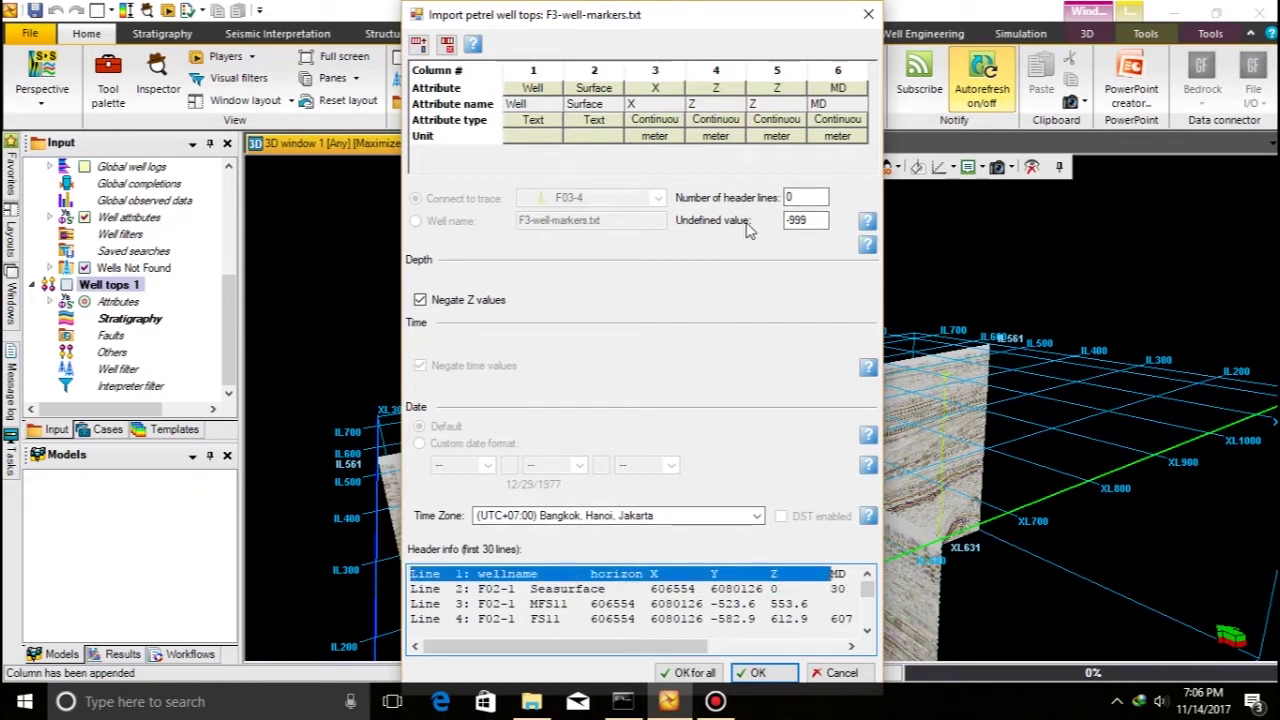
left_click(789, 200)
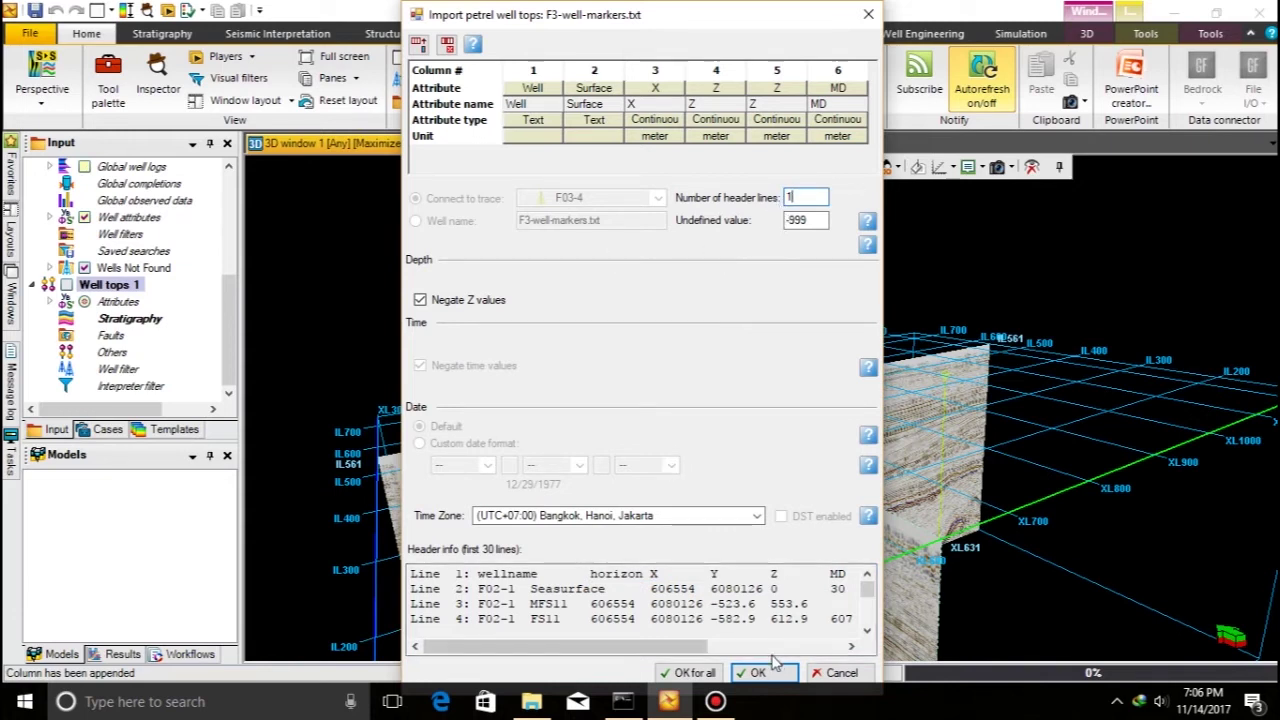
left_click(707, 675)
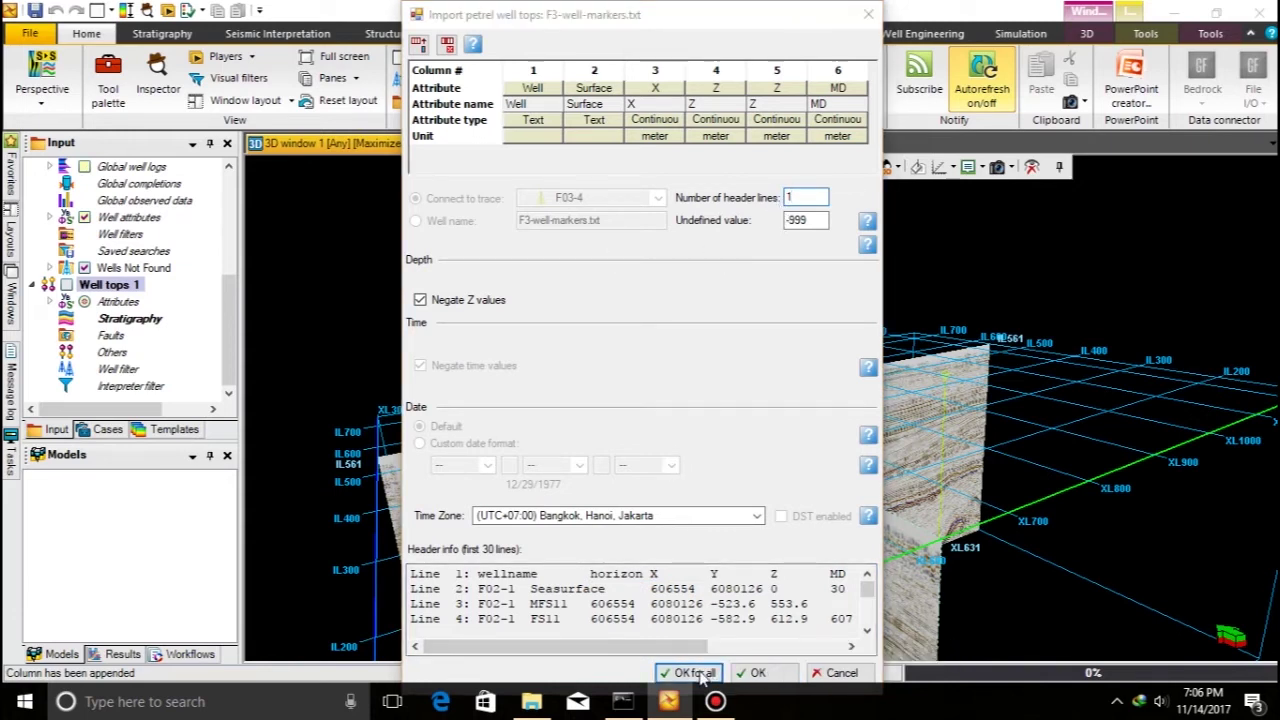
left_click(706, 421)
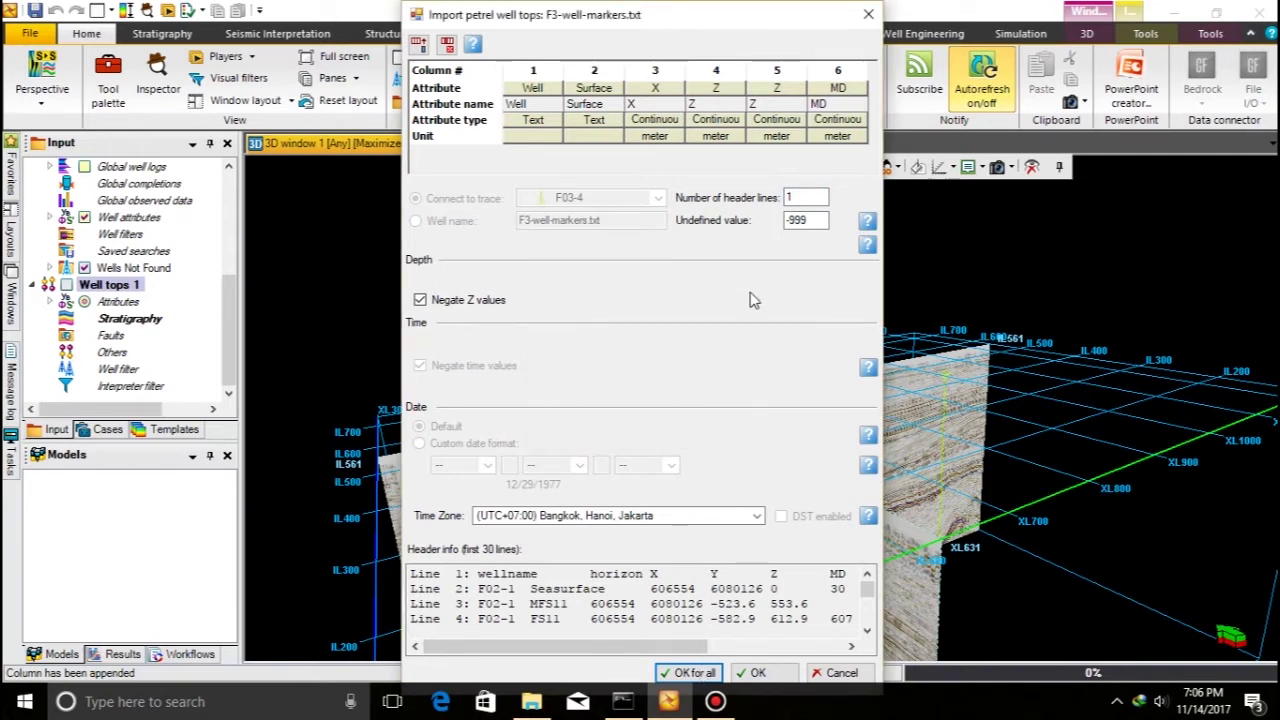
- Change the attribute of column 4 to Y and run the well tops import
left_click(714, 88)
left_click(735, 89)
left_click(718, 118)
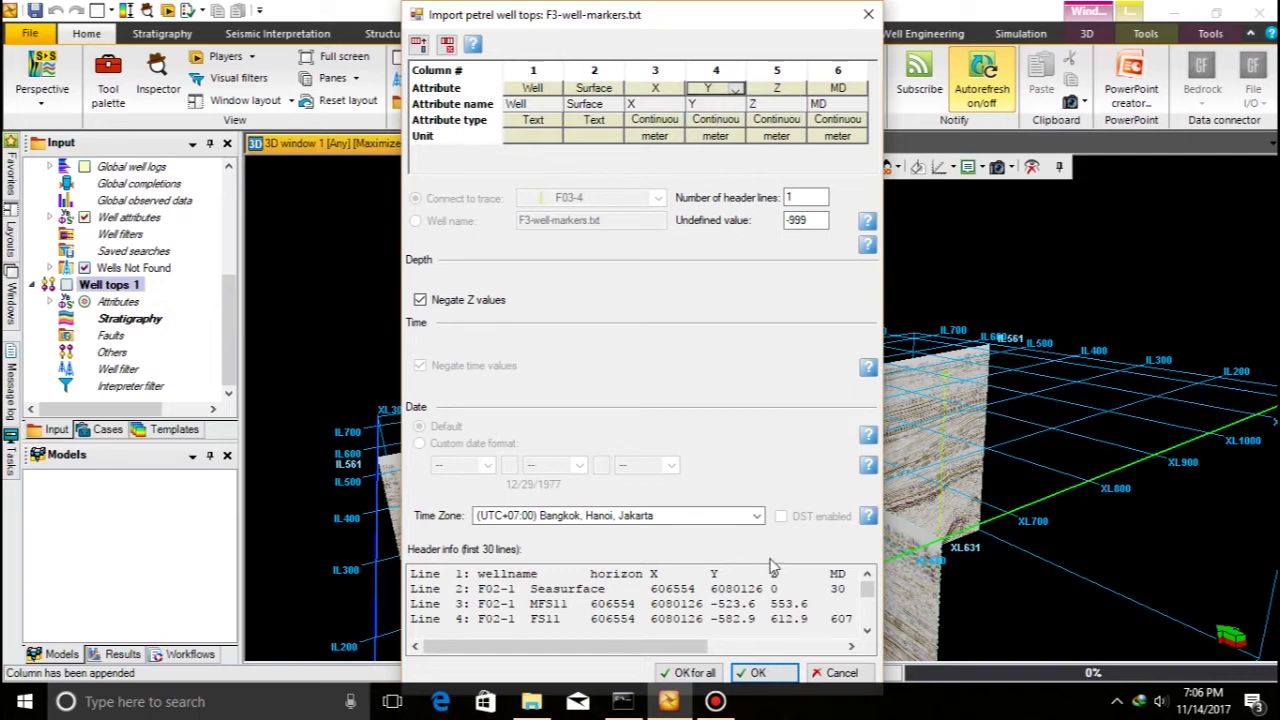
left_click(707, 673)
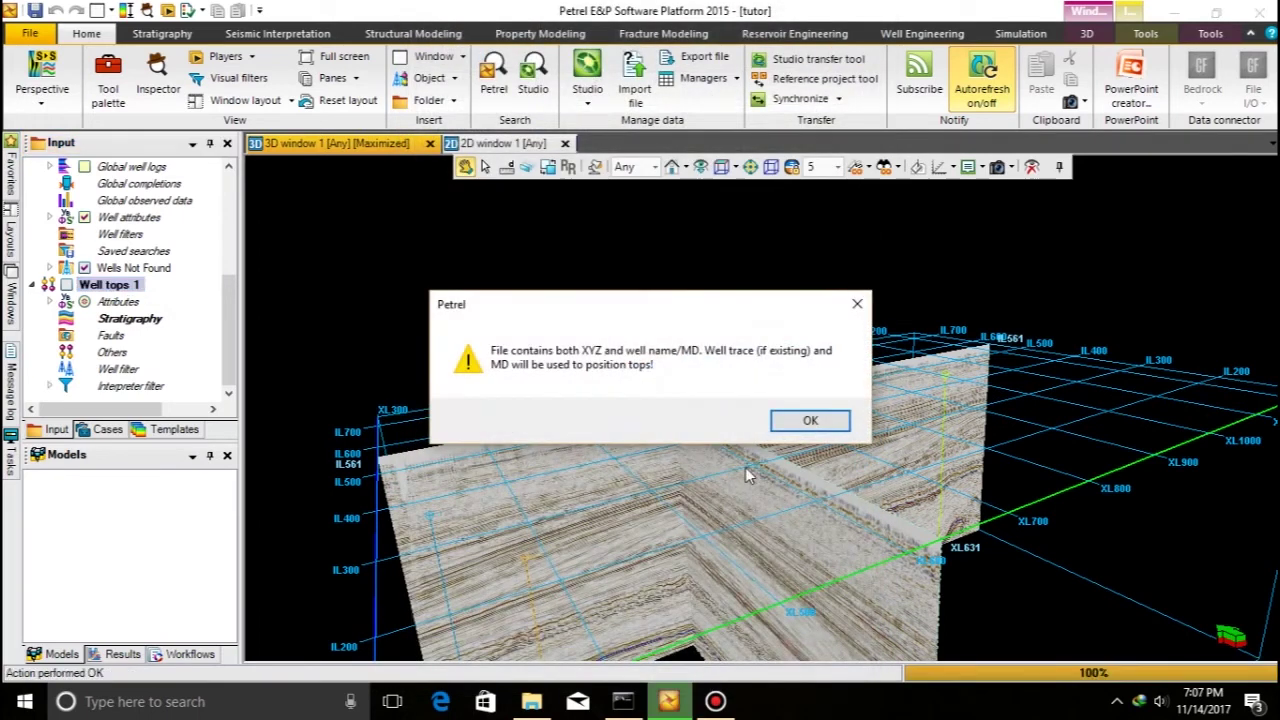
left_click(806, 421)
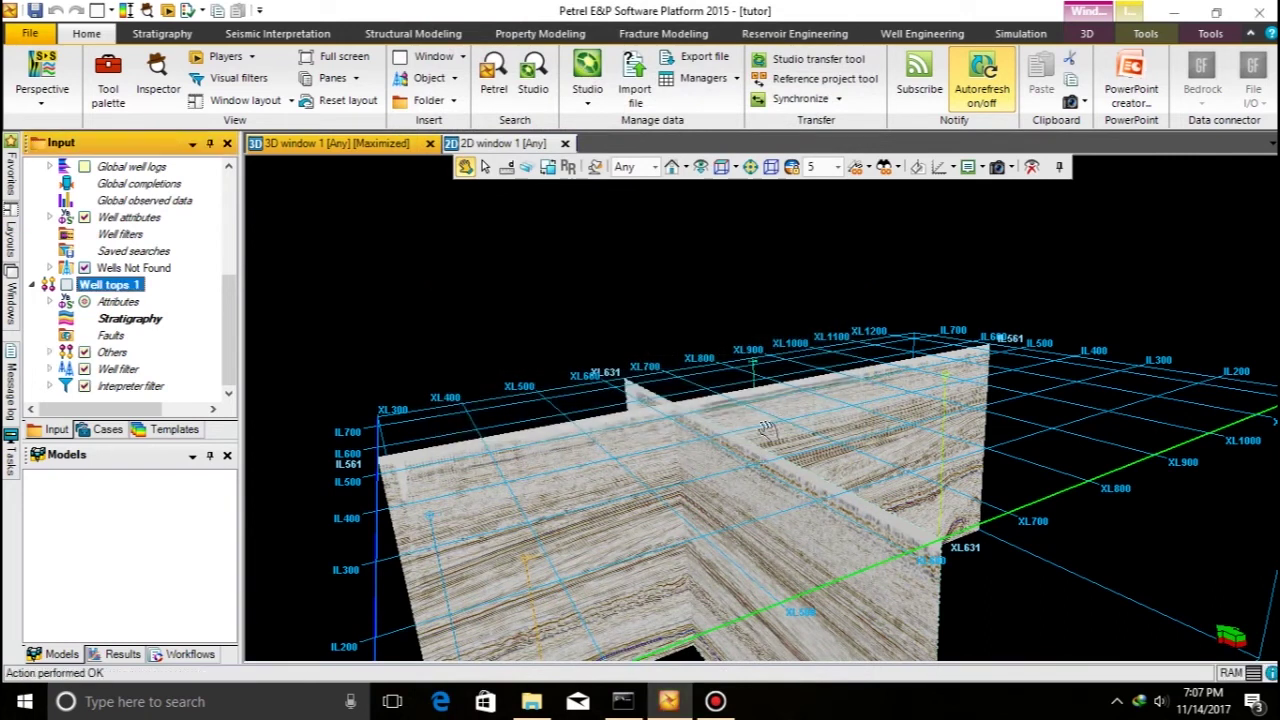
- Move all imported tops from the Others folder of Well tops 1 into Stratigraphy and check the folder's contents
left_click_drag(540, 588, 822, 475)
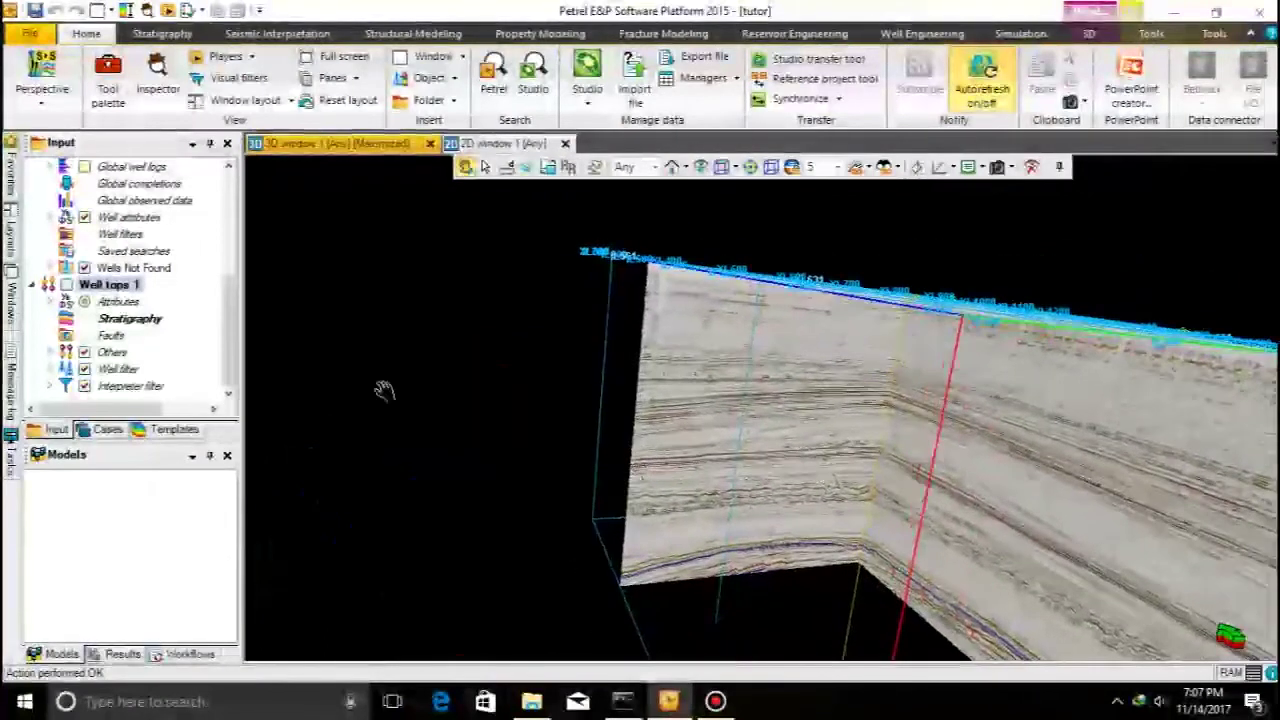
left_click(50, 354)
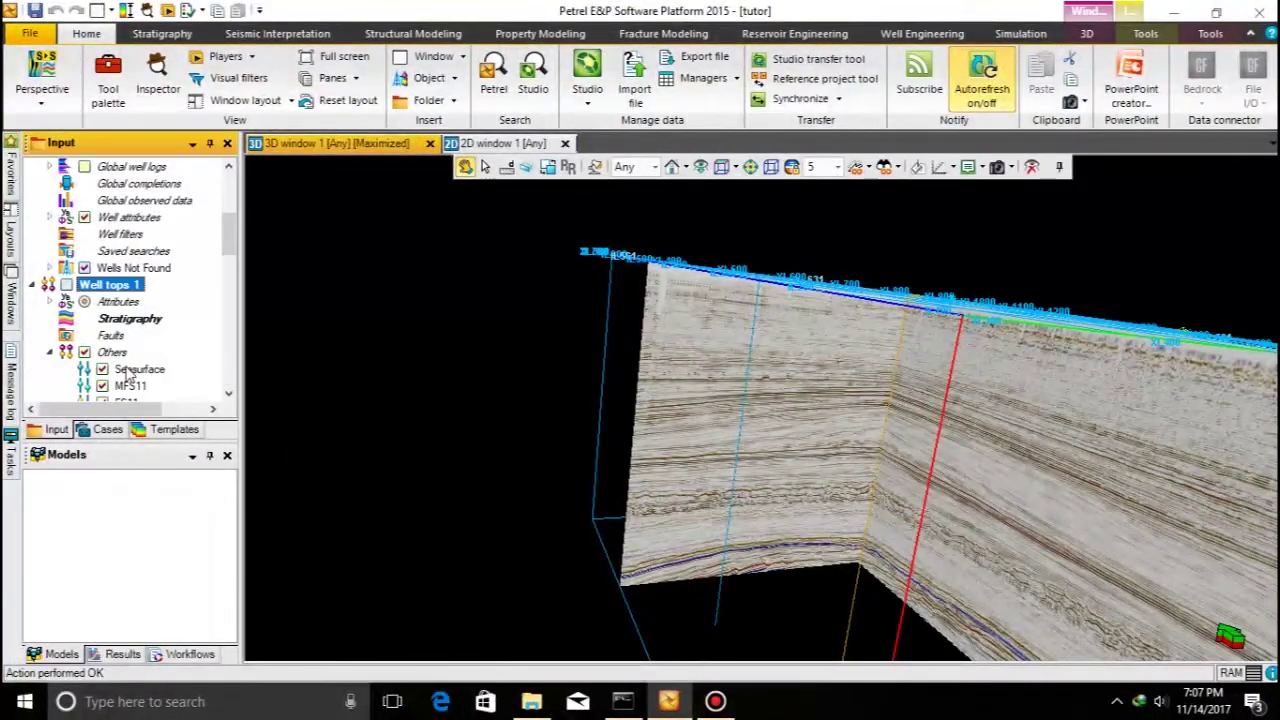
scroll(130, 345, "down", 10)
scroll(128, 344, "down", 5)
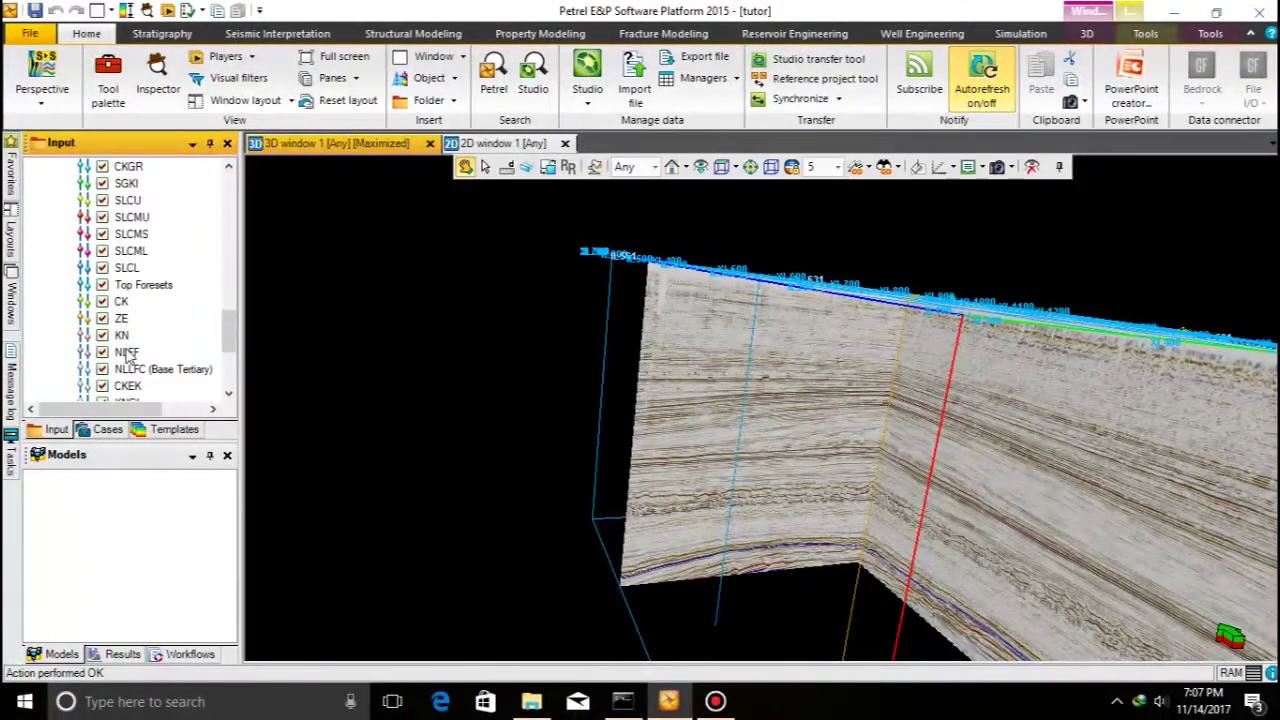
scroll(143, 325, "up", 15)
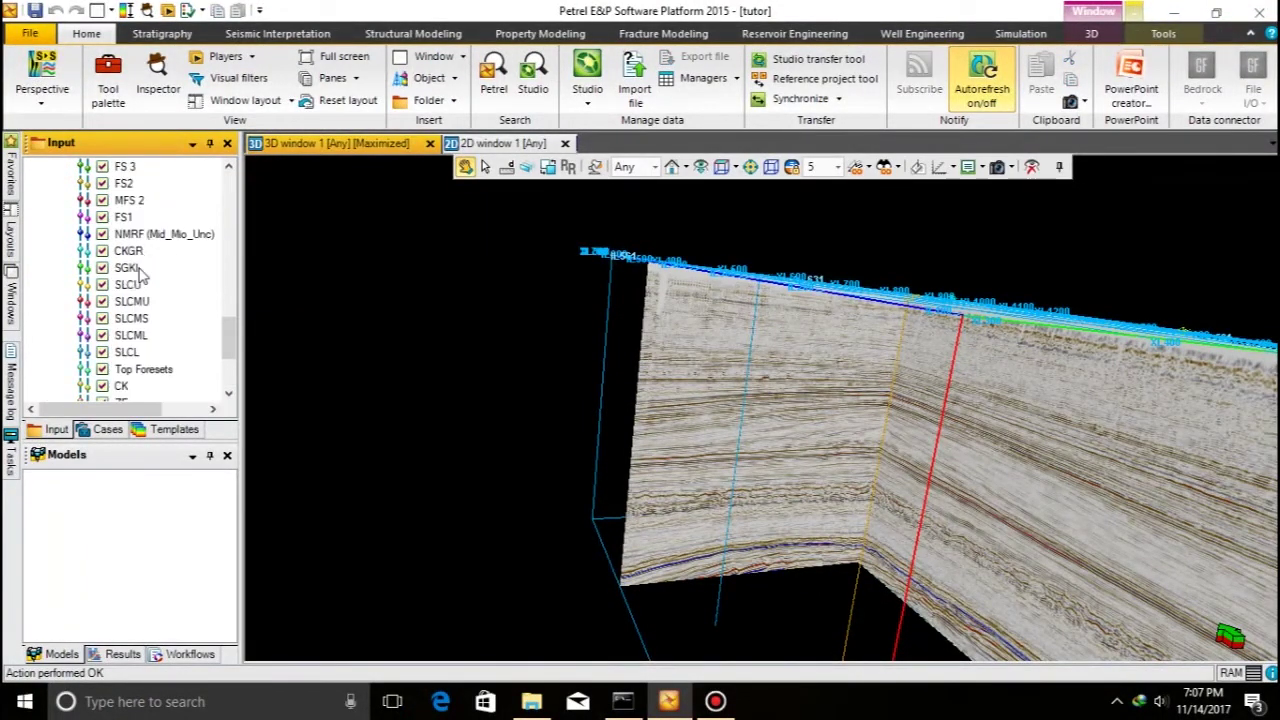
left_click(140, 285, "shift")
scroll(140, 312, "up", 1)
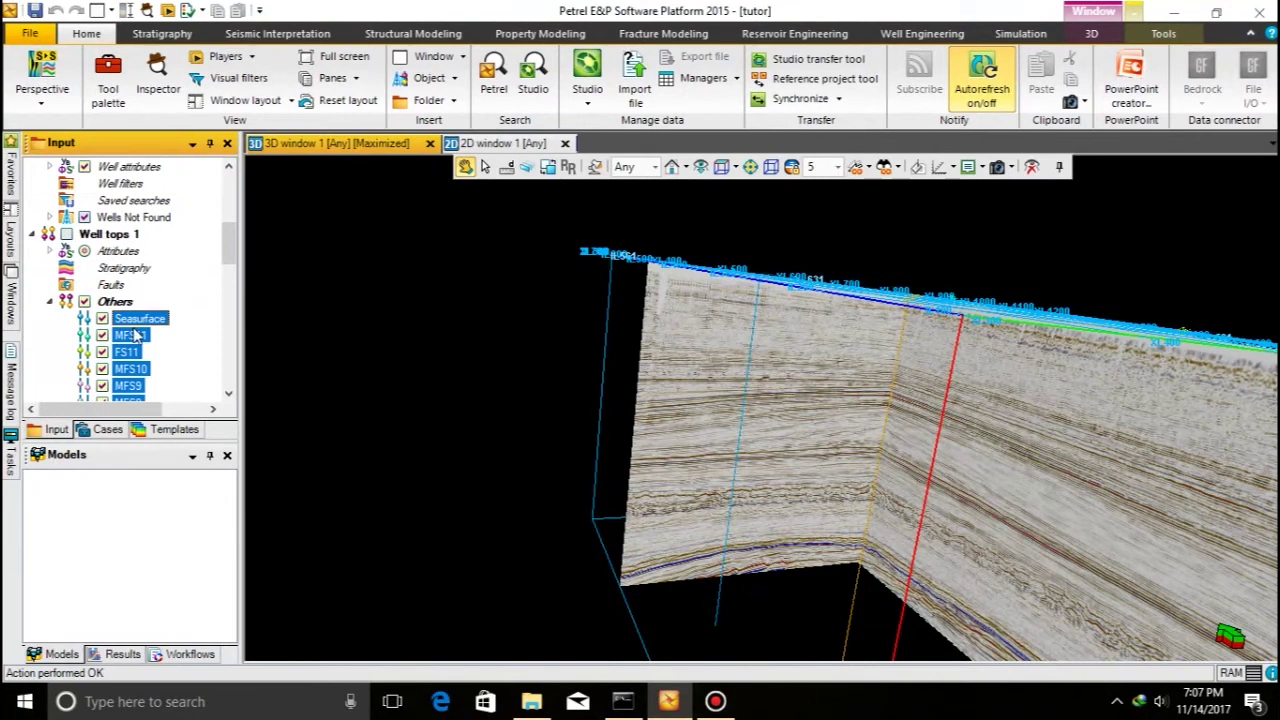
left_click_drag(132, 270, 130, 272)
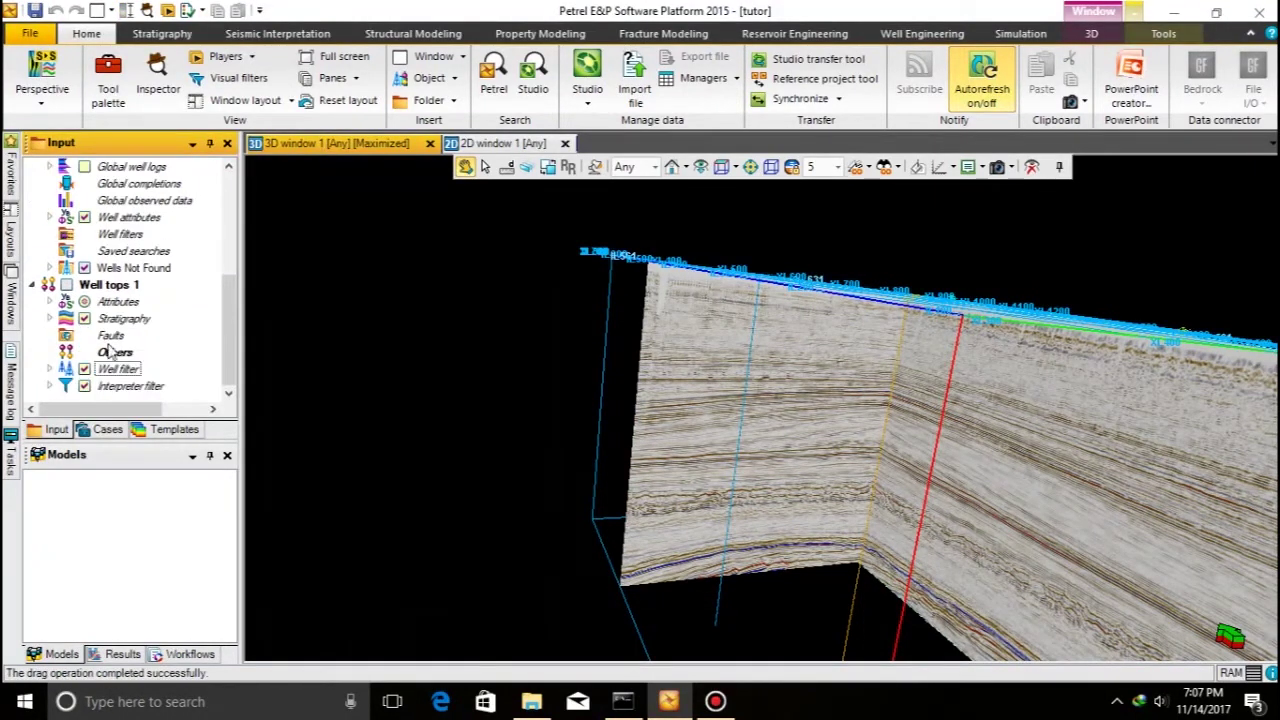
scroll(70, 328, "down", 2)
scroll(75, 327, "up", 2)
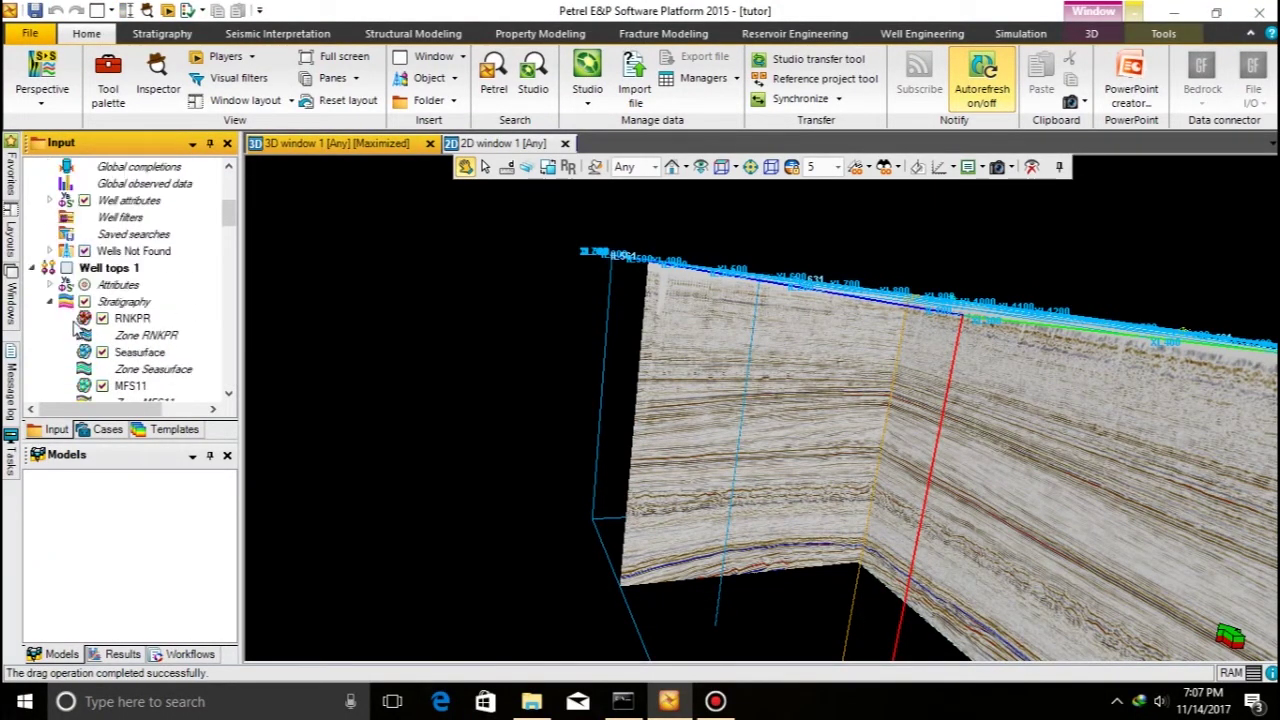
left_click(51, 302)
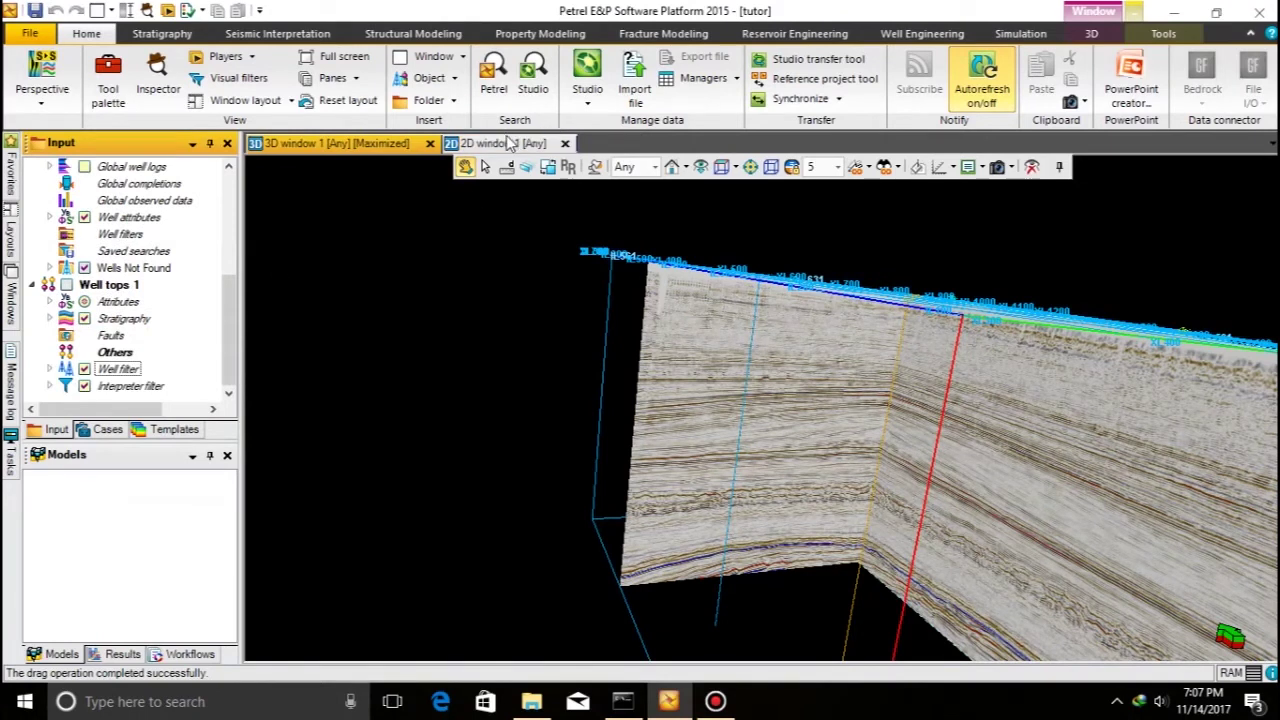
- Restore the maximized 3D window to its tiled size beside the interpretation window
left_click_drag(749, 360, 703, 362)
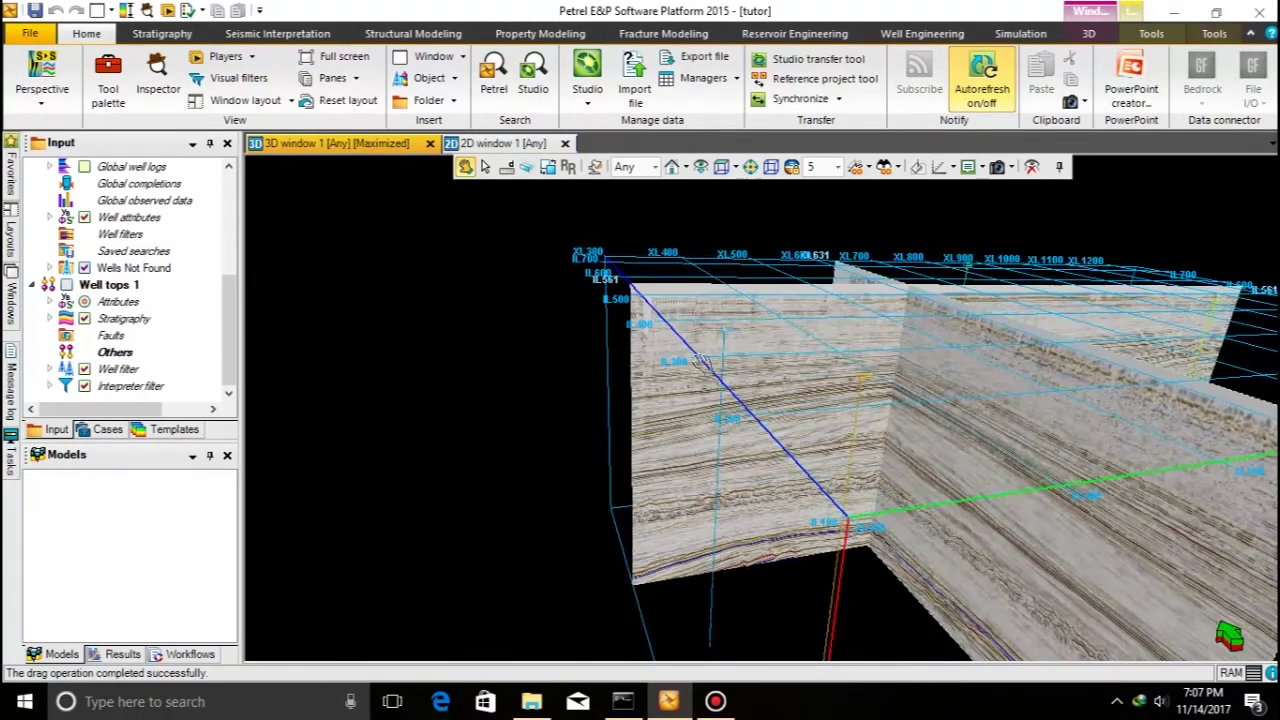
double_click(413, 147)
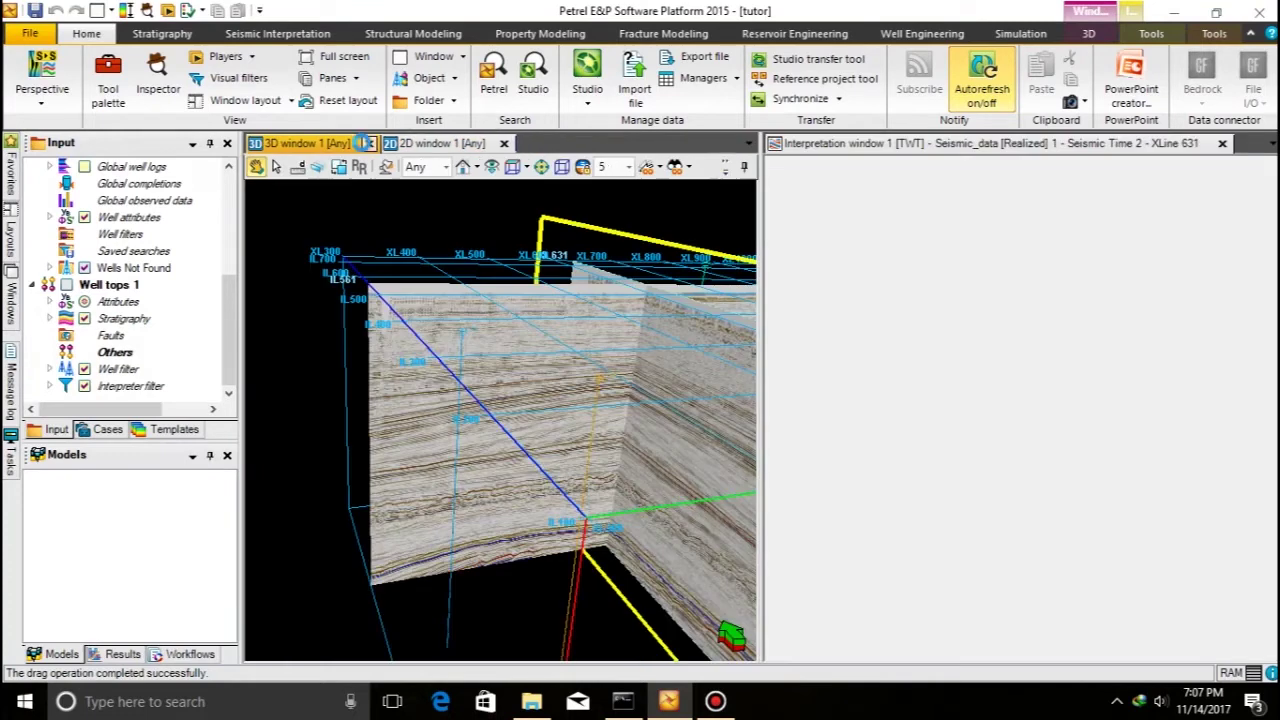
- Display Well tops 1 in the interpretation window and move the crossline intersection to XLine 391 with the player
left_click(942, 146)
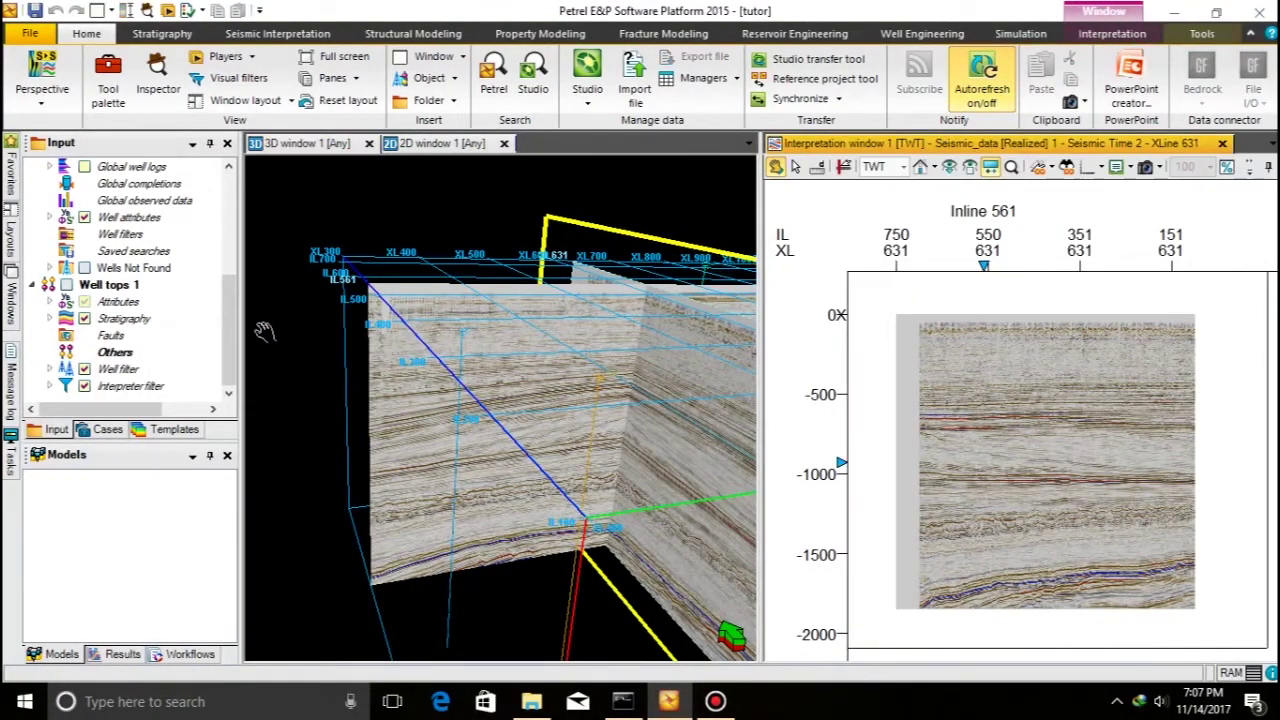
left_click(67, 285)
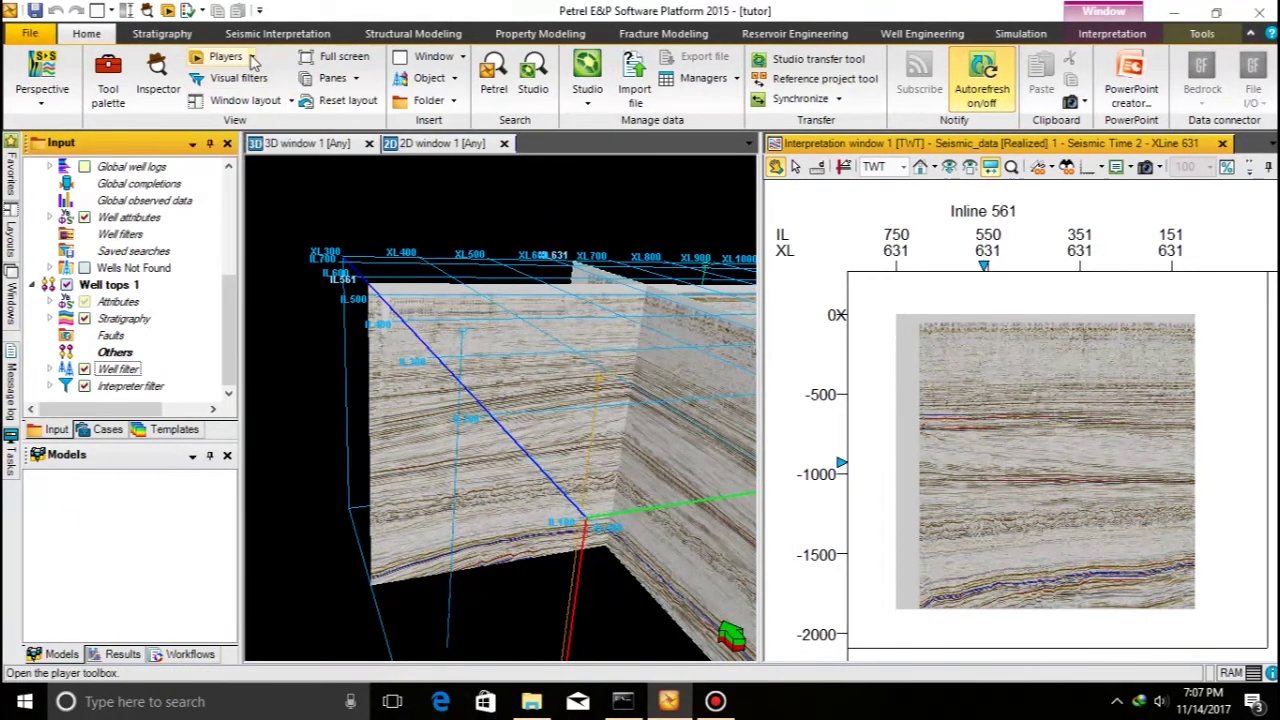
left_click(252, 60)
left_click(262, 80)
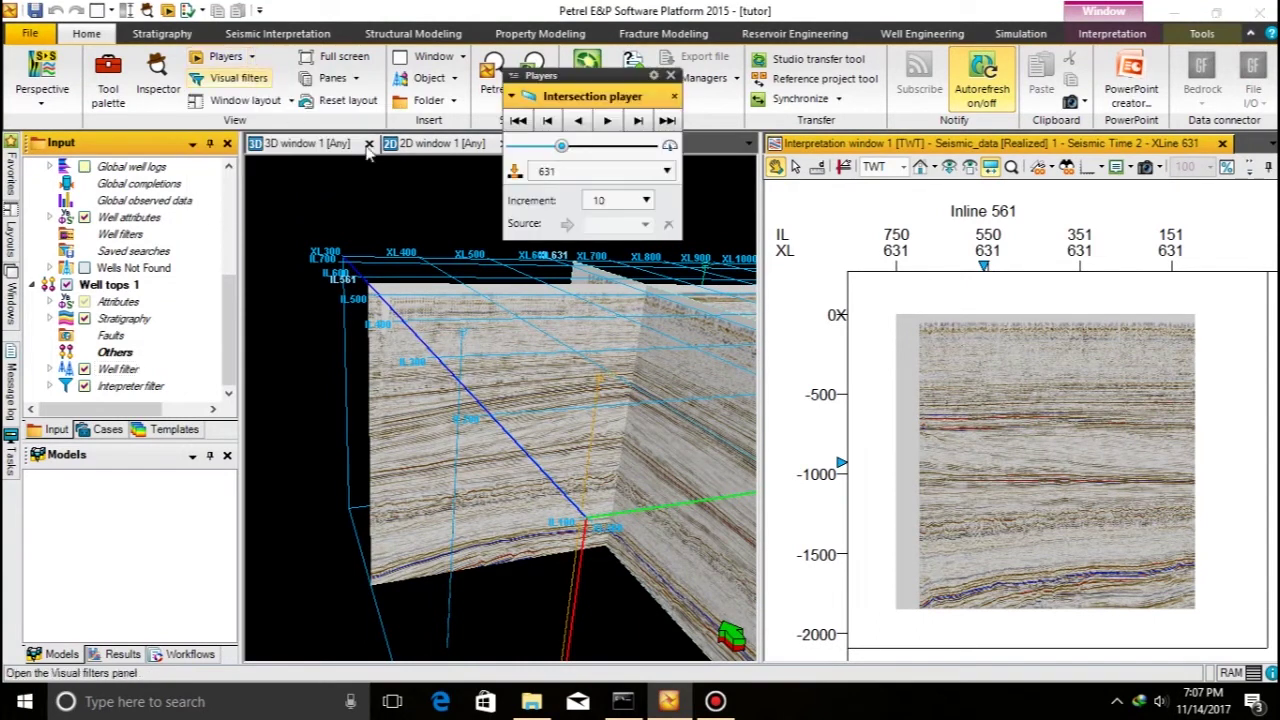
left_click(627, 123)
left_click(554, 125)
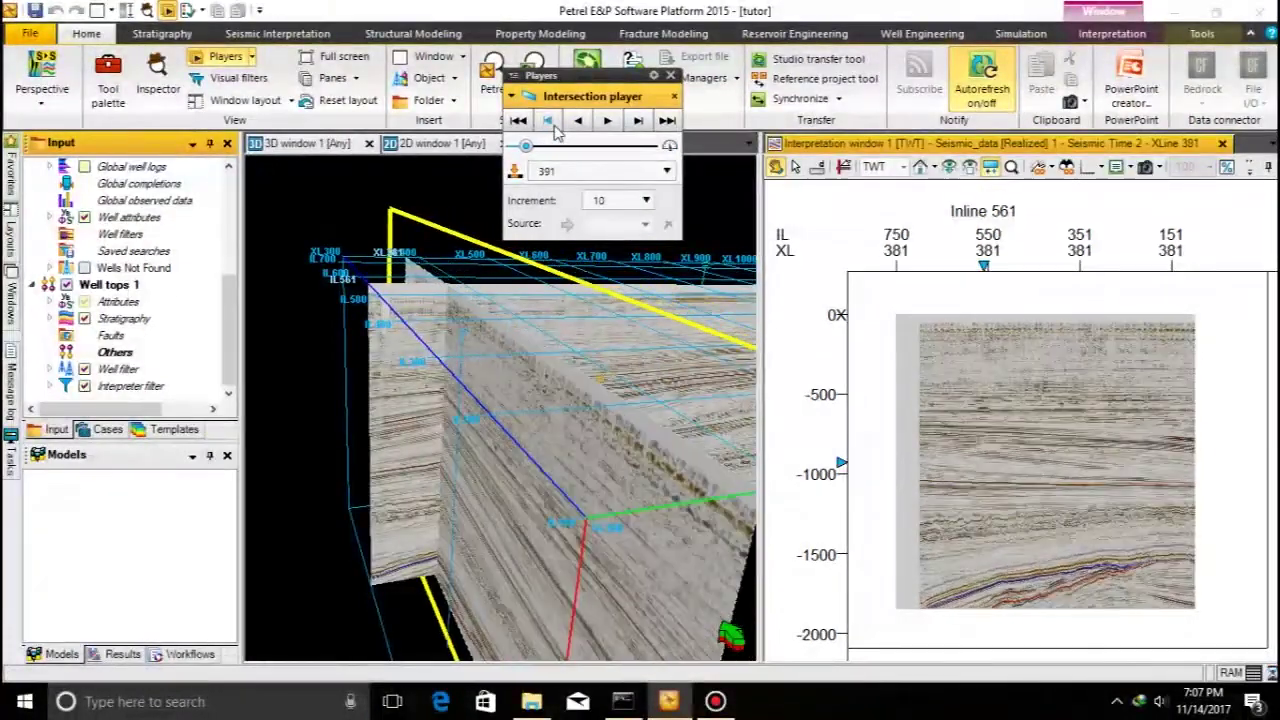
left_click(634, 121)
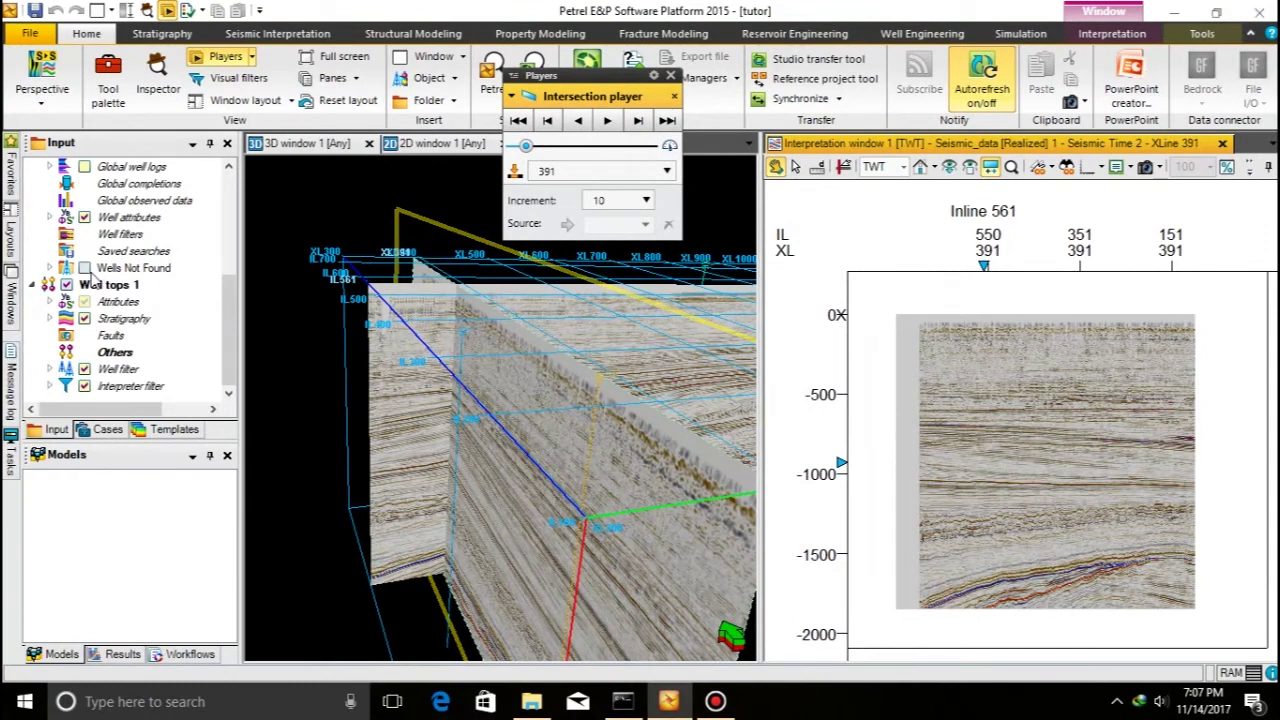
- Display the wells of the Wells Not Found folder on the crossline by setting the interpretation window's domain to Any
left_click(85, 268)
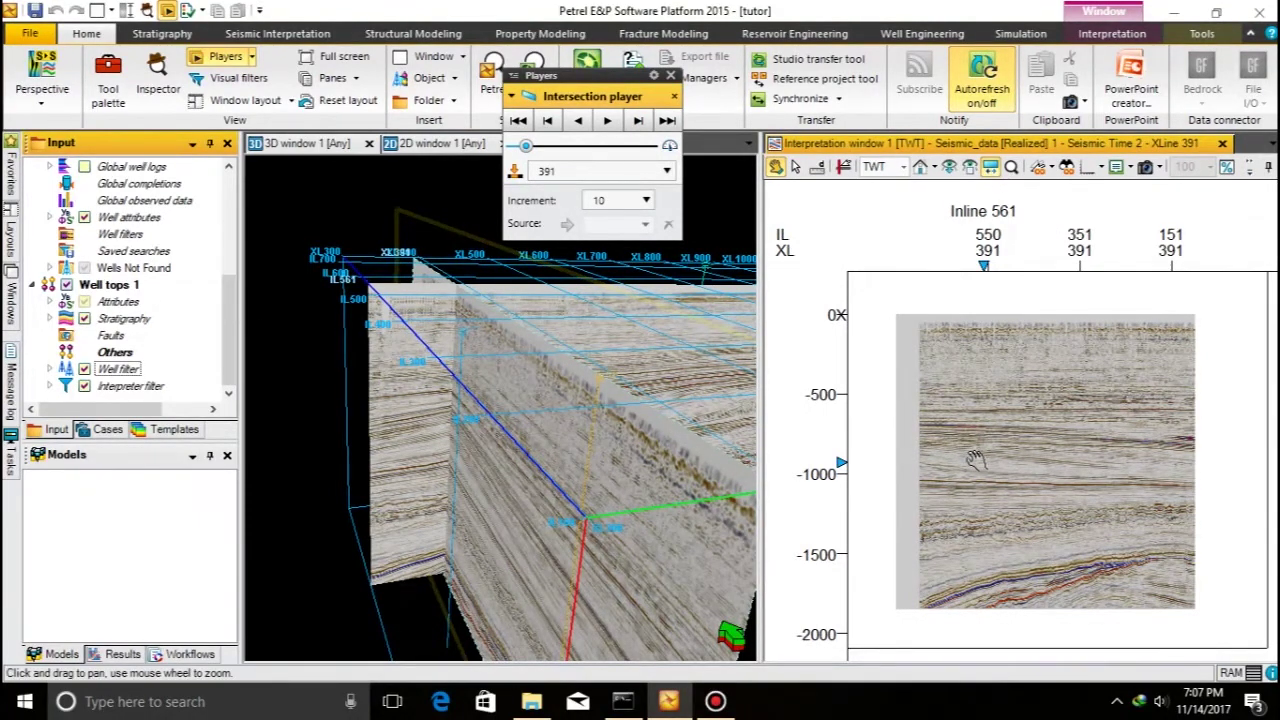
left_click_drag(975, 460, 929, 439)
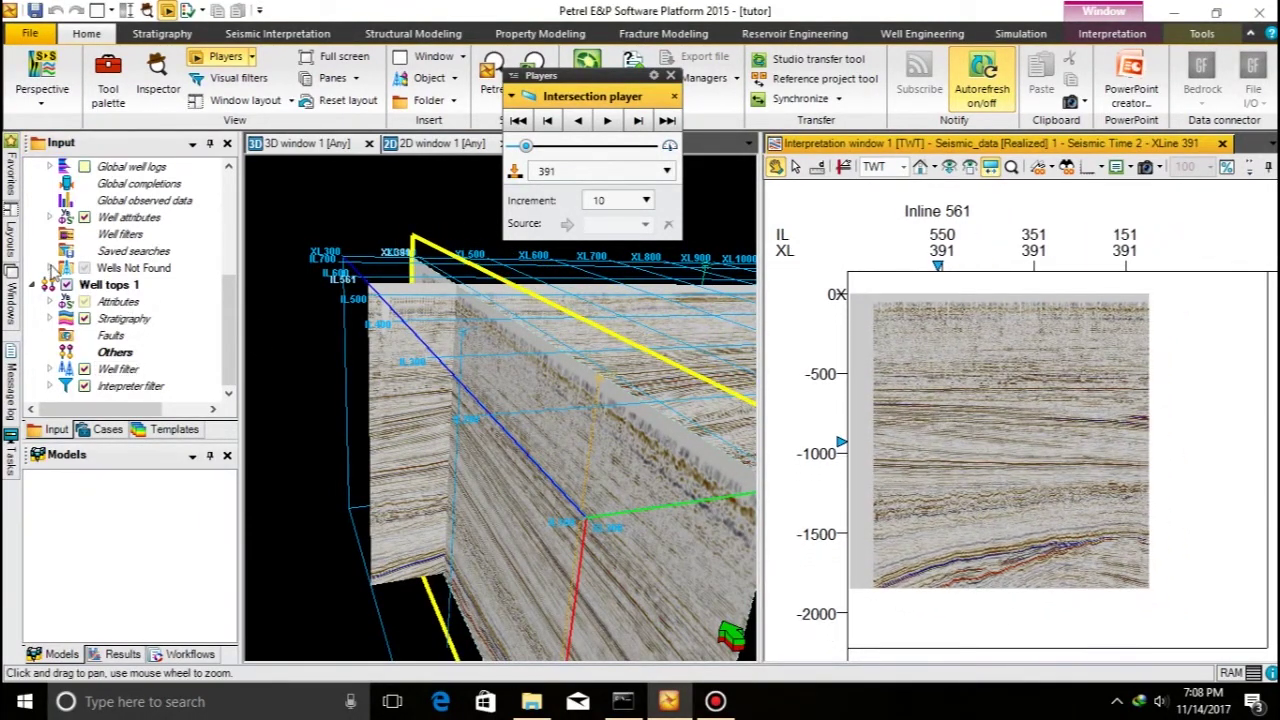
left_click(50, 268)
scroll(1031, 397, "down", 2)
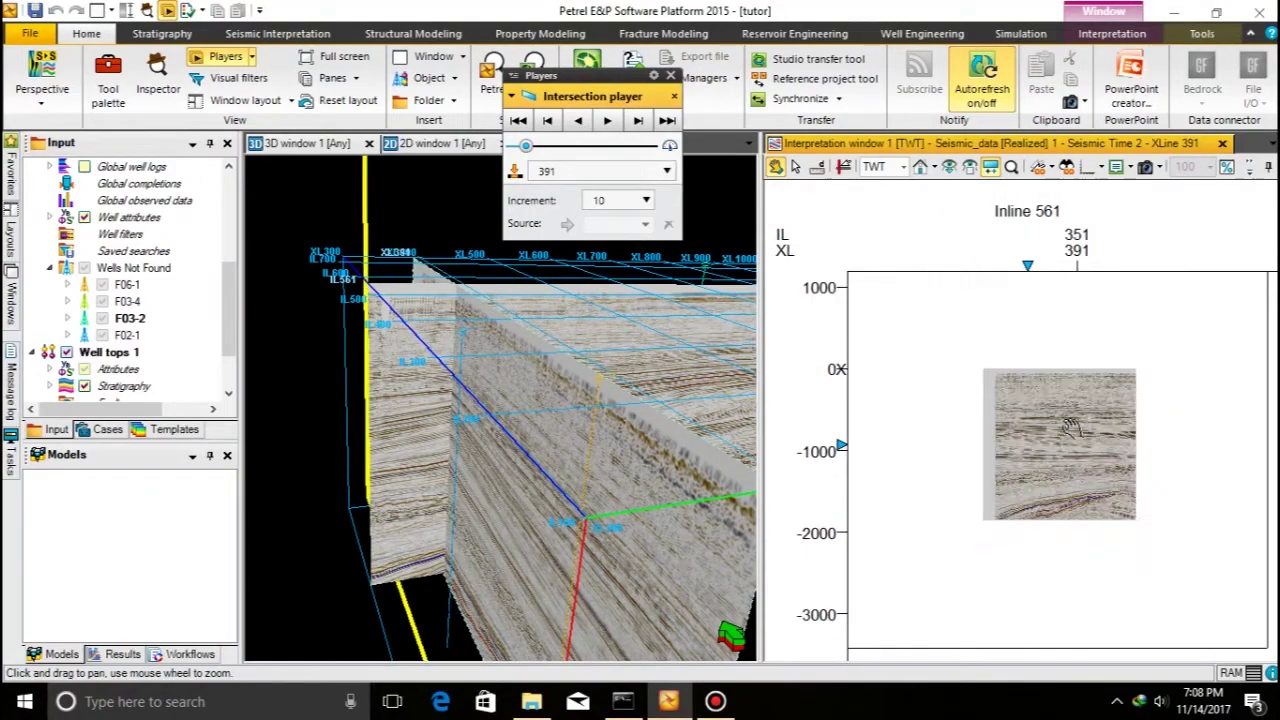
scroll(1046, 424, "up", 2)
scroll(970, 396, "up", 2)
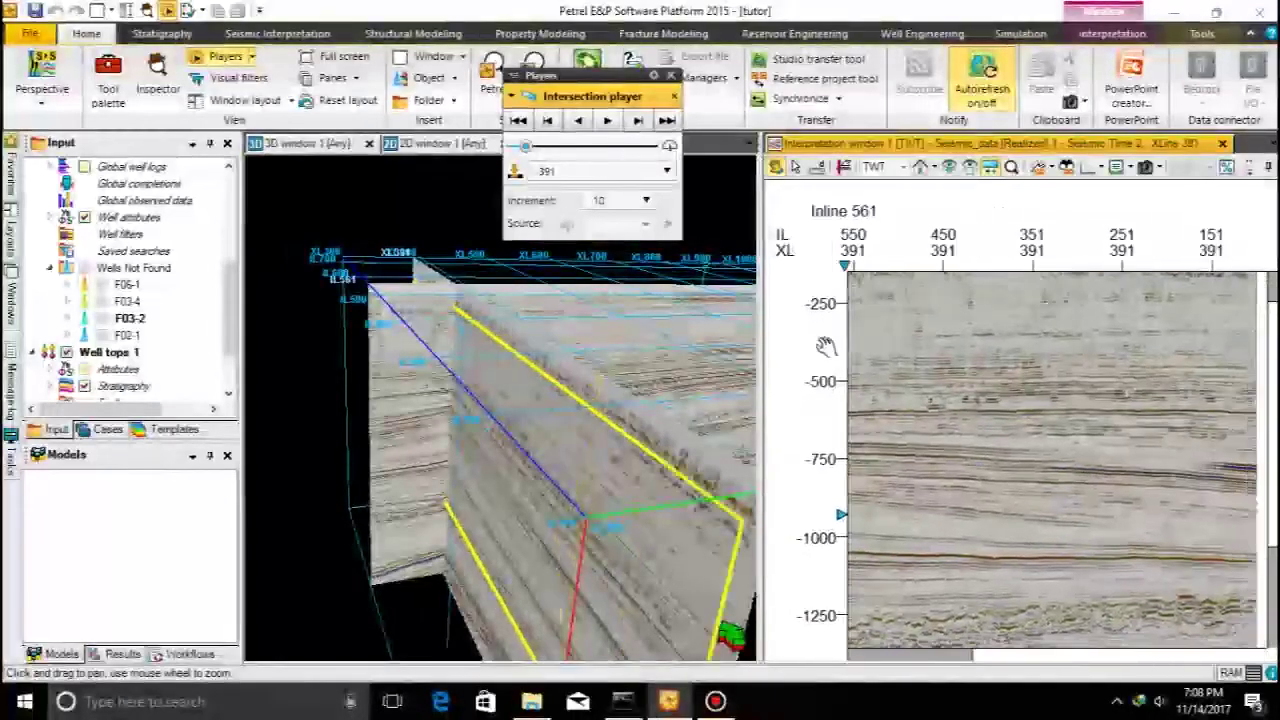
left_click_drag(1076, 425, 1080, 442)
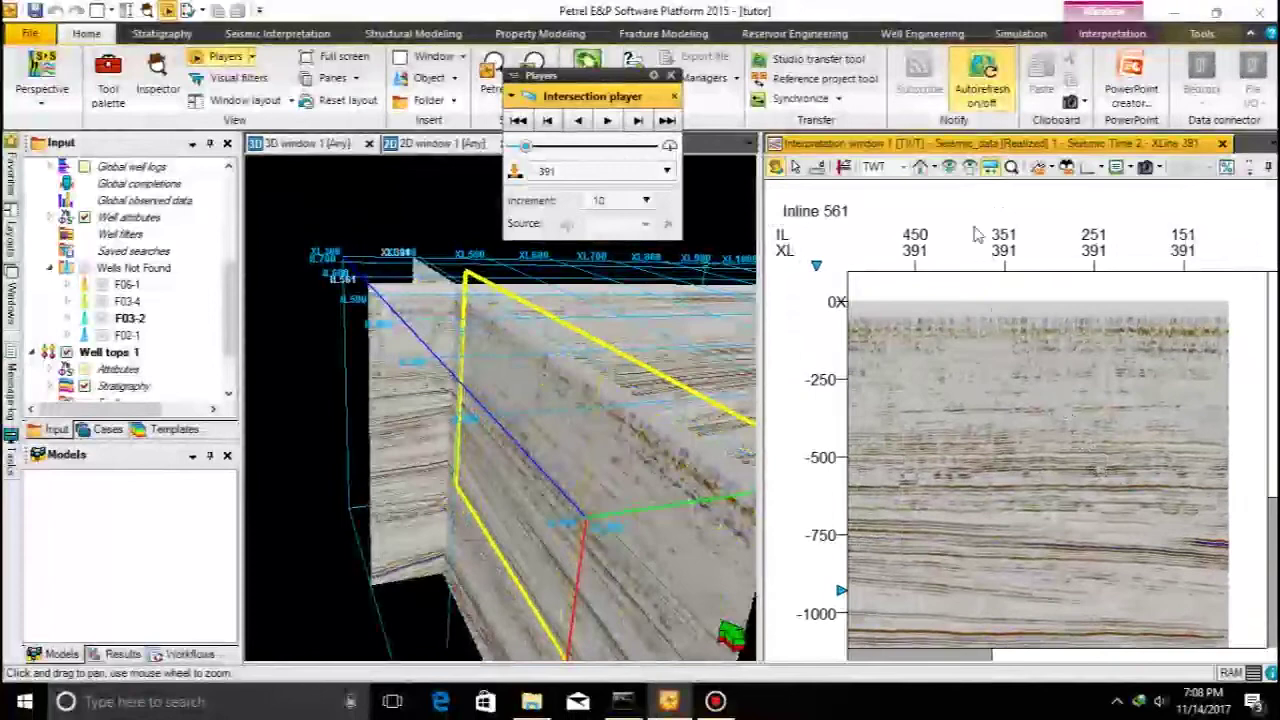
left_click(880, 167)
left_click(878, 226)
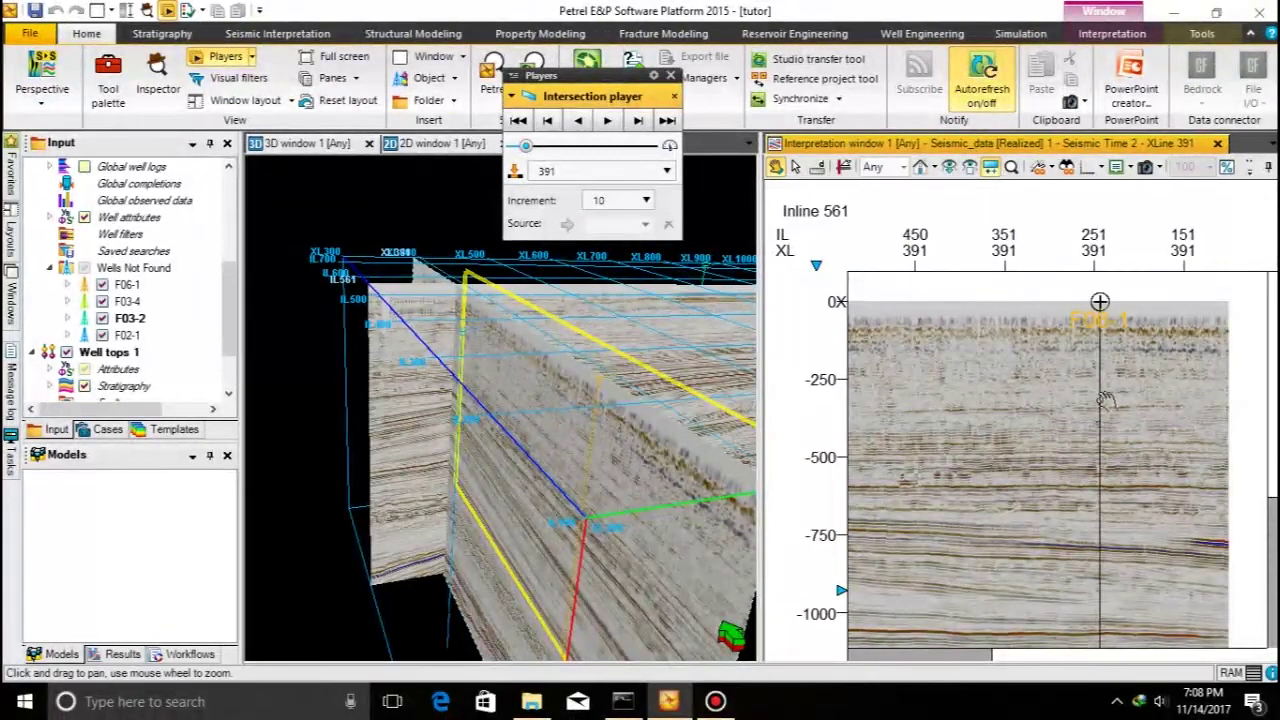
scroll(1105, 400, "down", 3)
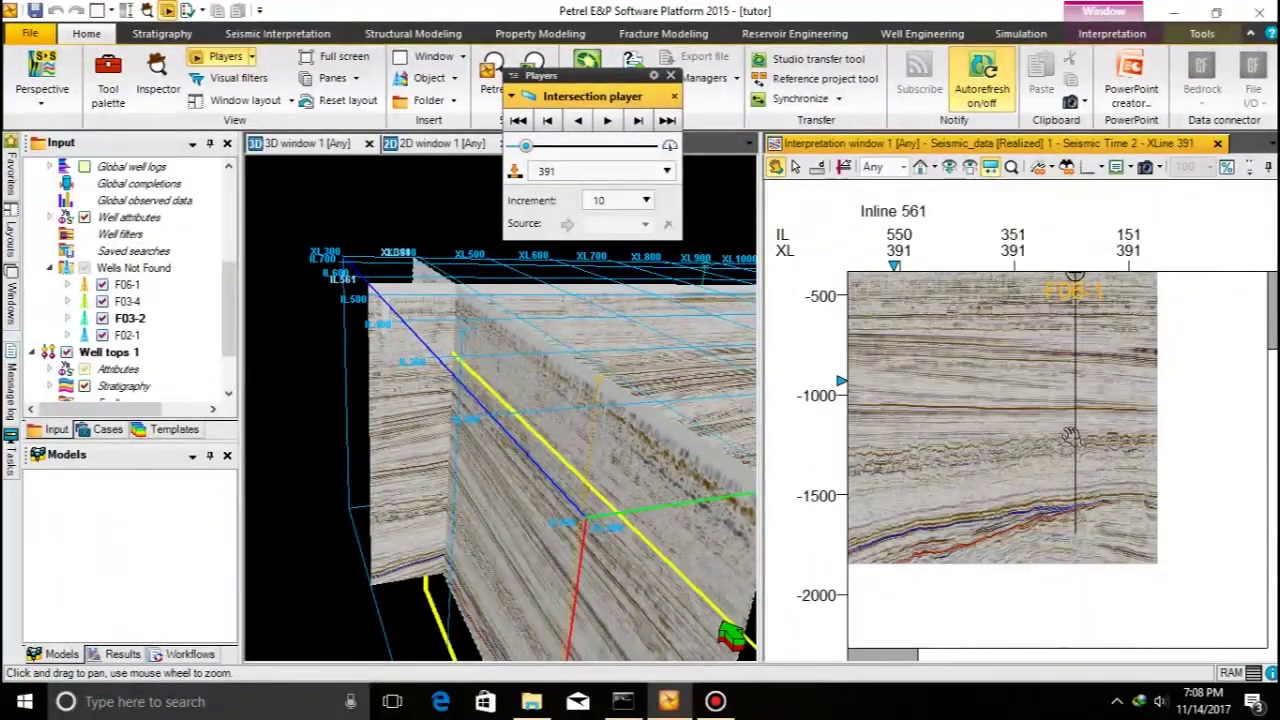
scroll(1071, 436, "down", 3)
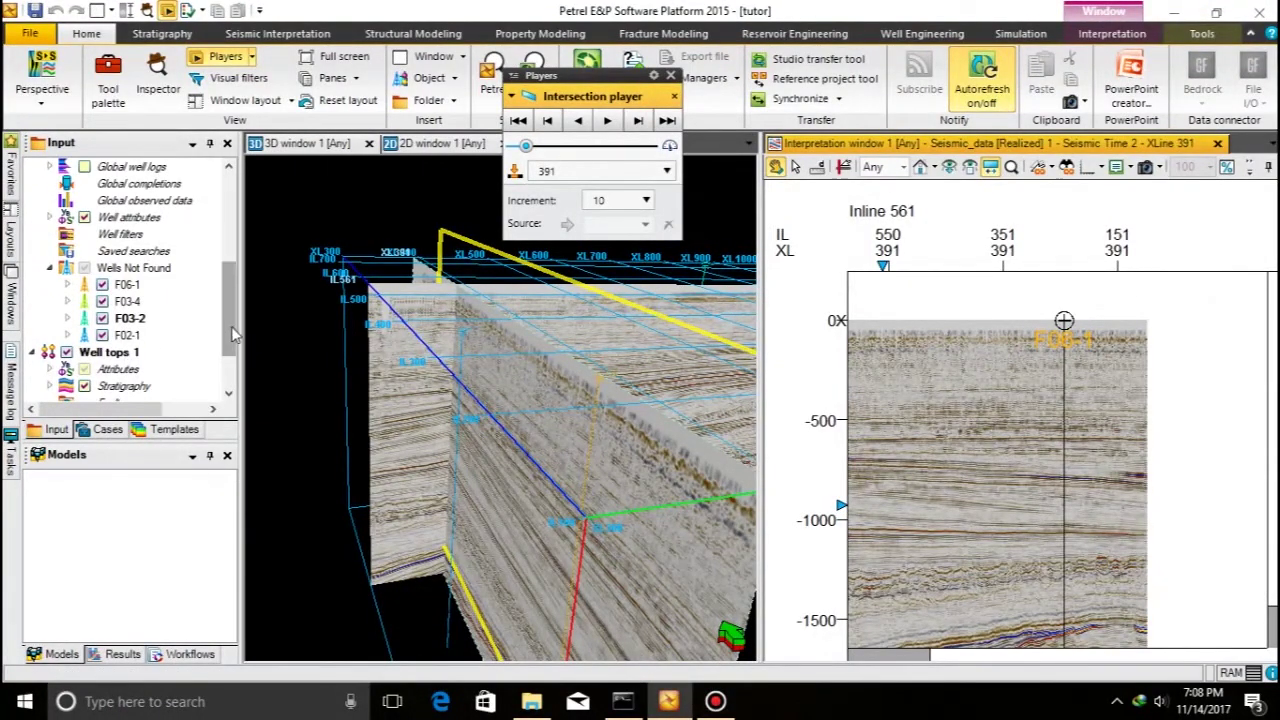
- Check the wells in the Well filter, display Well tops 1 in the 3D window and examine the tops along the wells
scroll(231, 335, "down", 2)
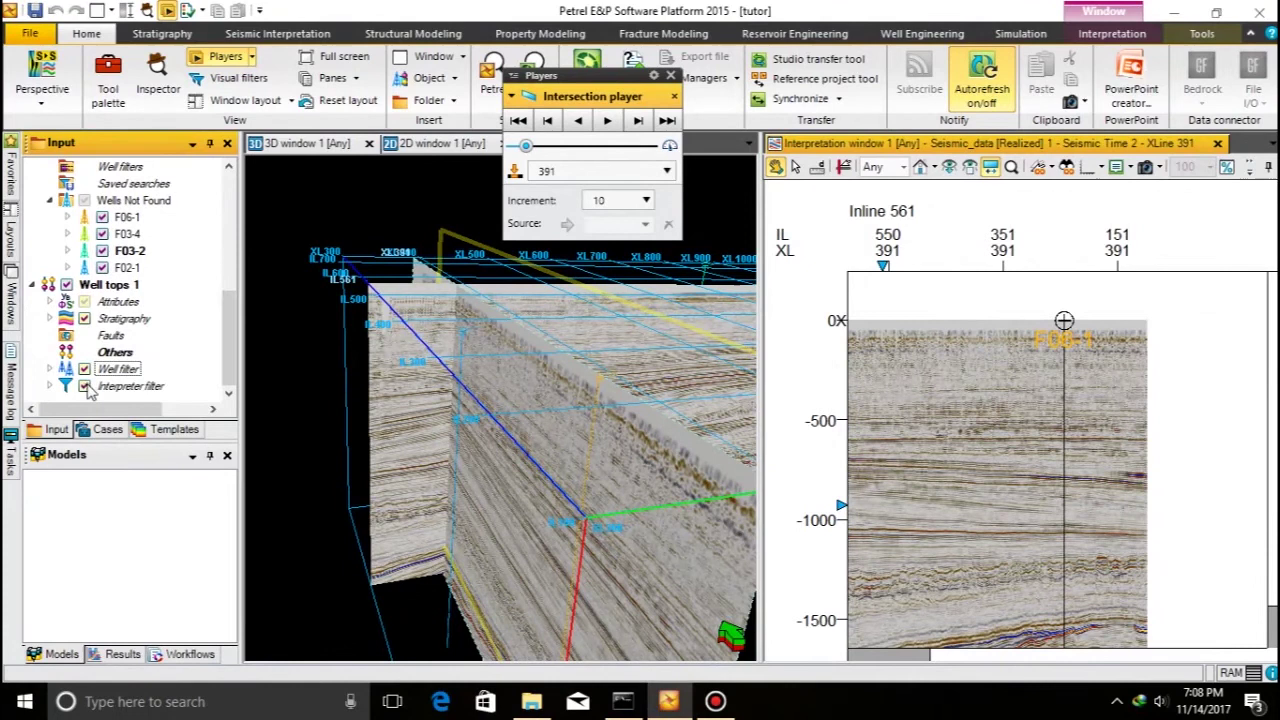
left_click(50, 369)
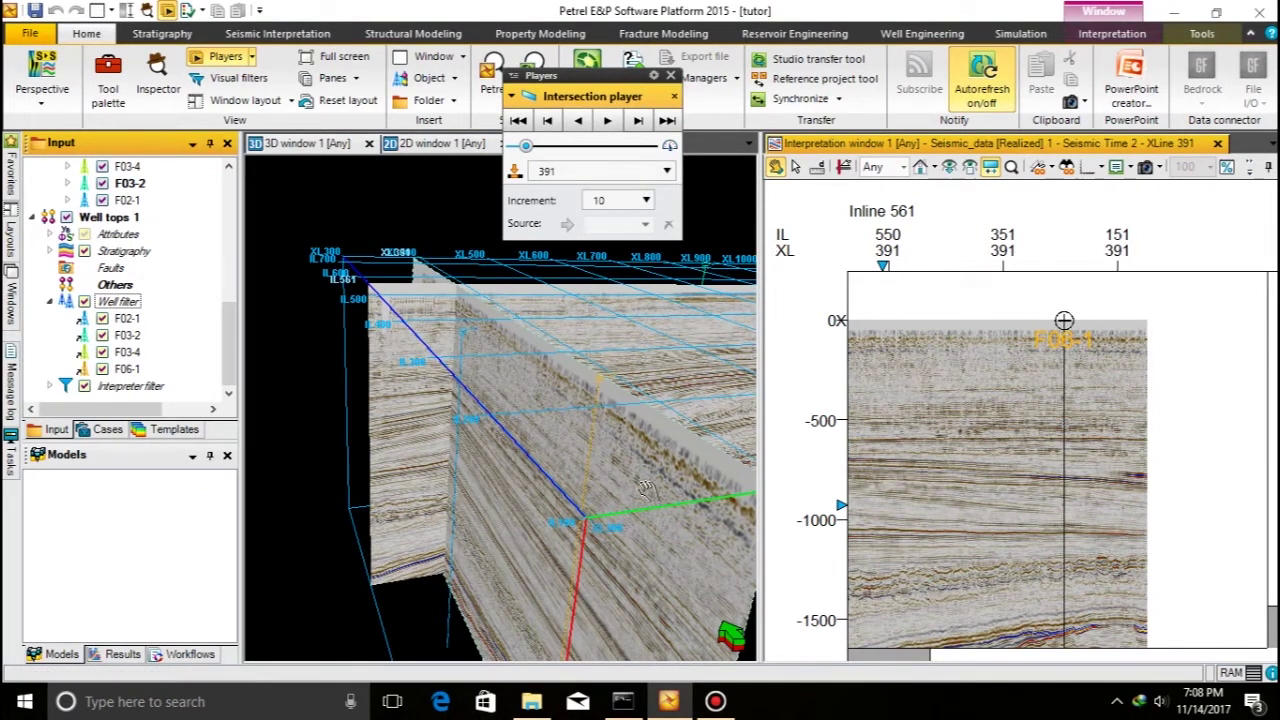
left_click_drag(592, 452, 407, 352)
left_click_drag(423, 189, 485, 485)
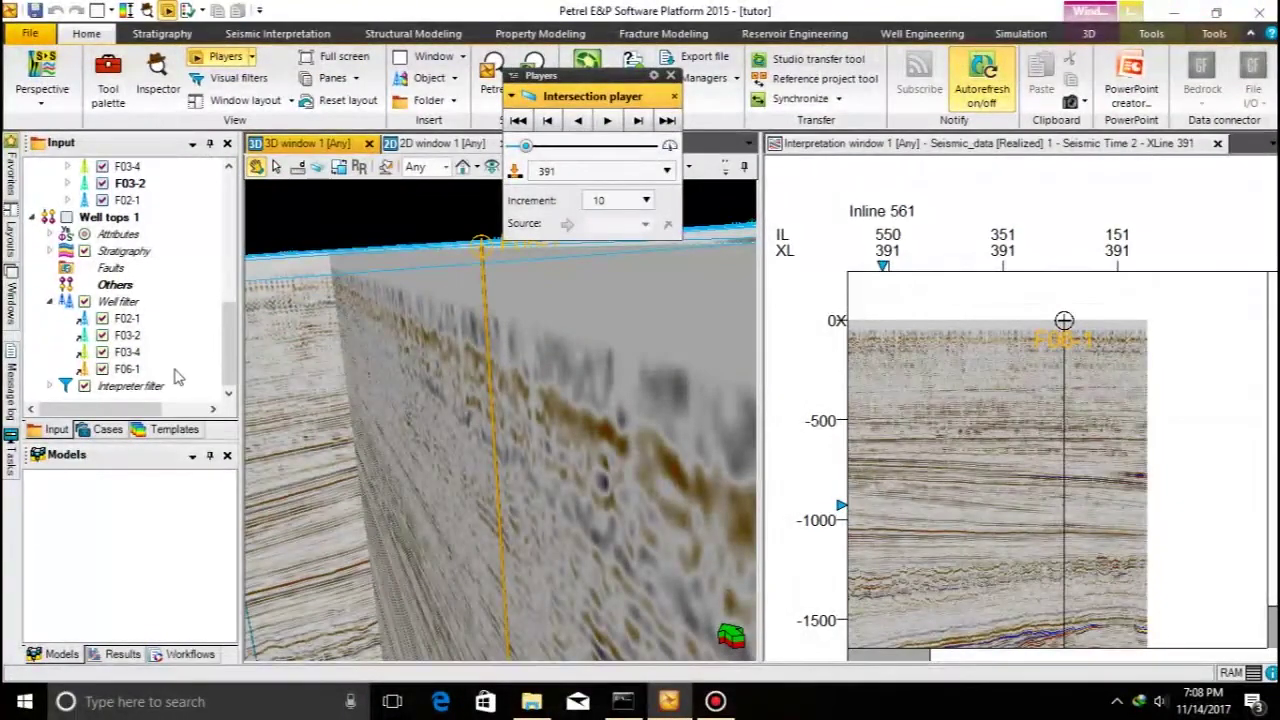
left_click_drag(226, 313, 226, 298)
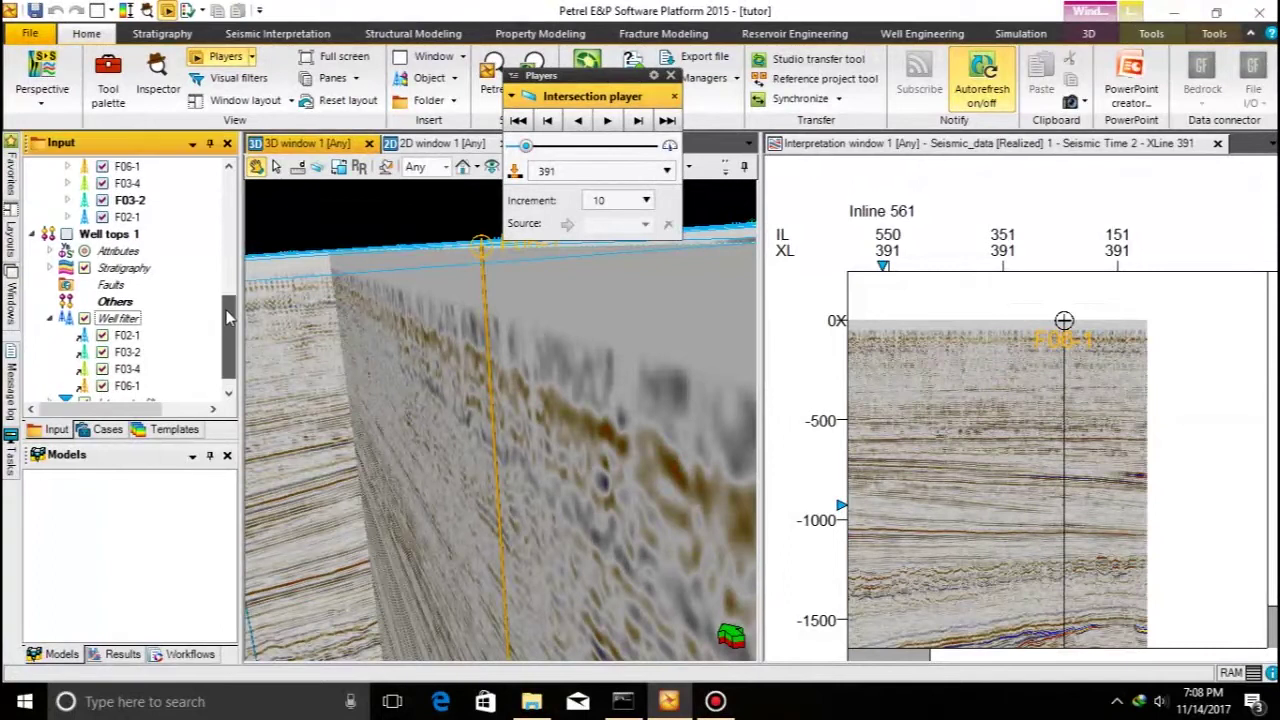
left_click(66, 233)
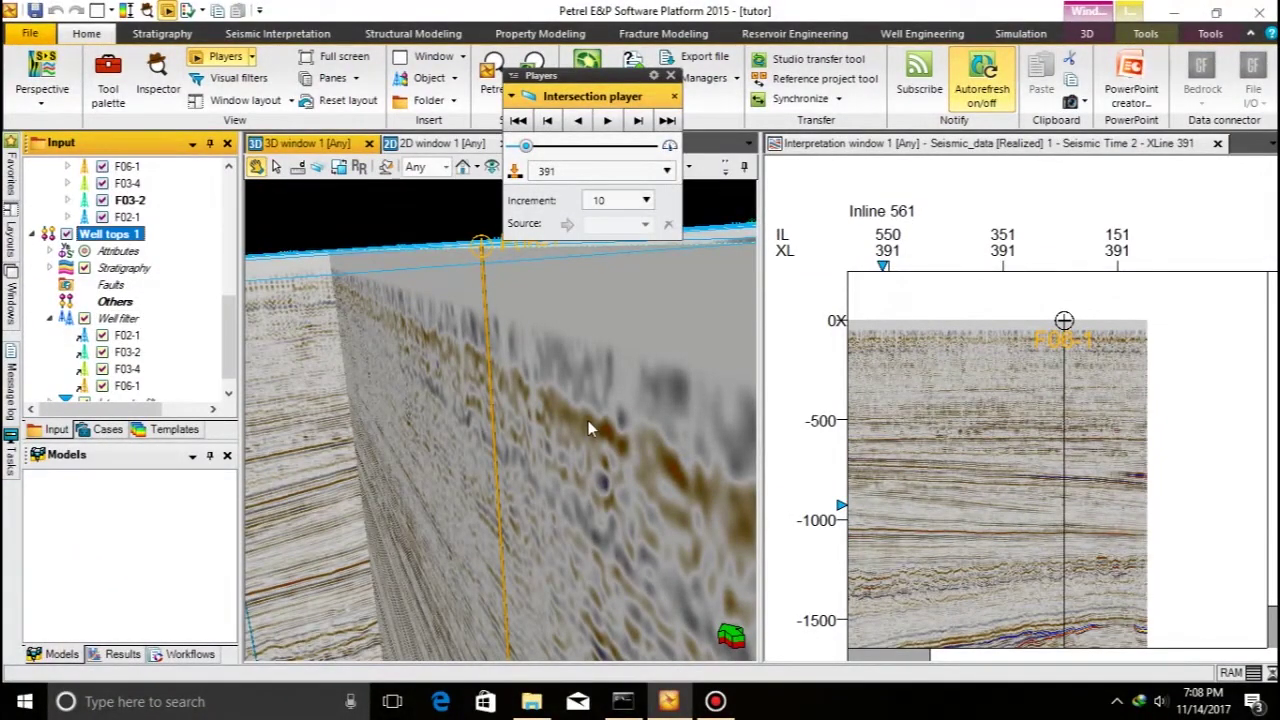
left_click_drag(500, 585, 431, 438)
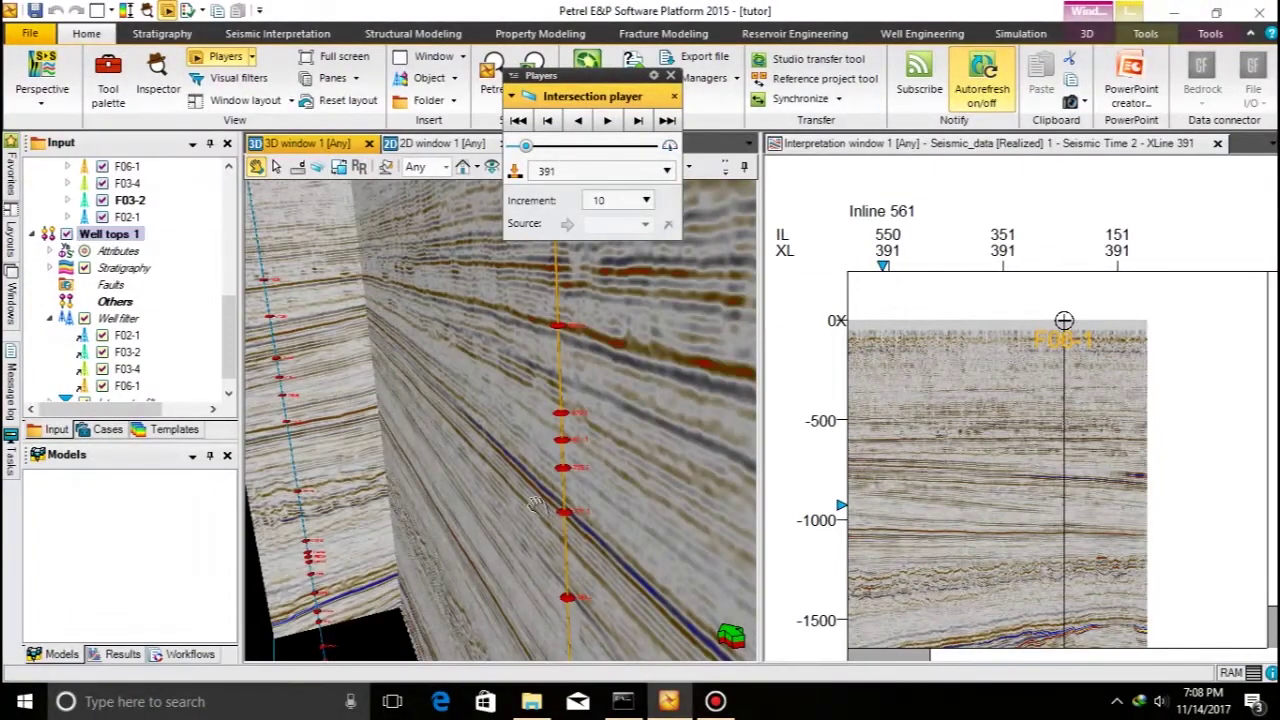
left_click_drag(594, 523, 628, 386)
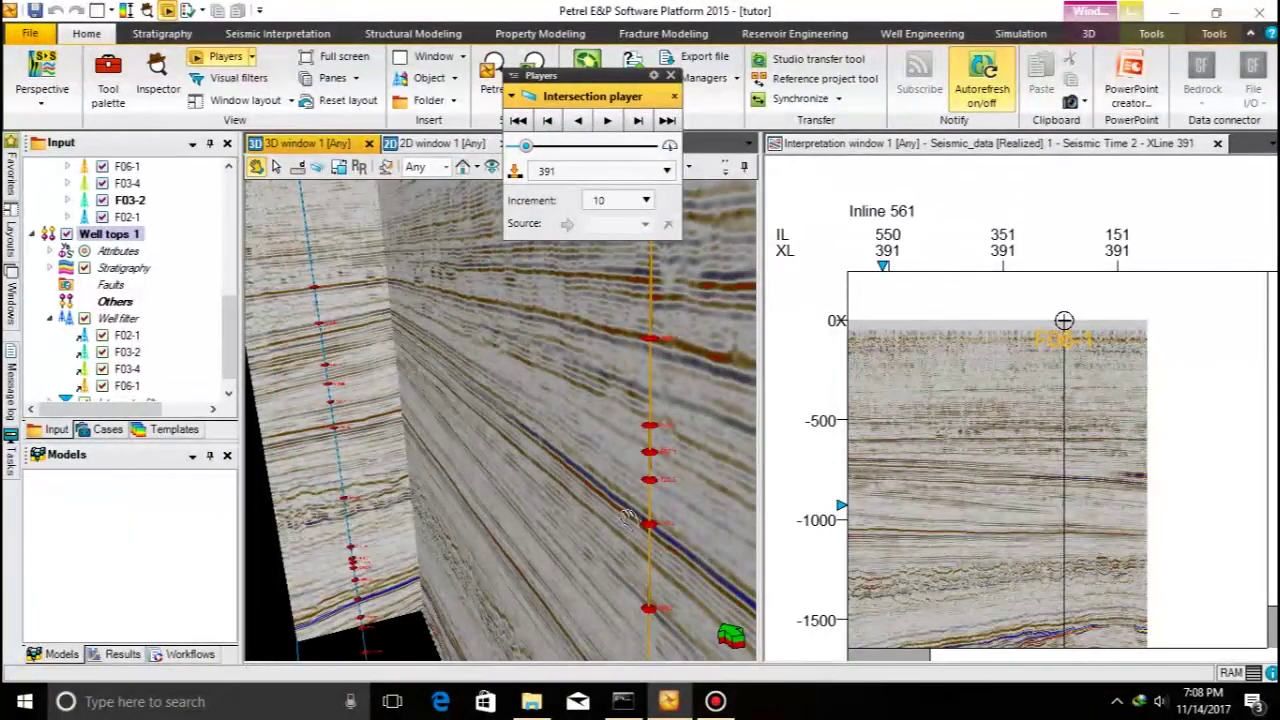
left_click_drag(662, 488, 283, 418)
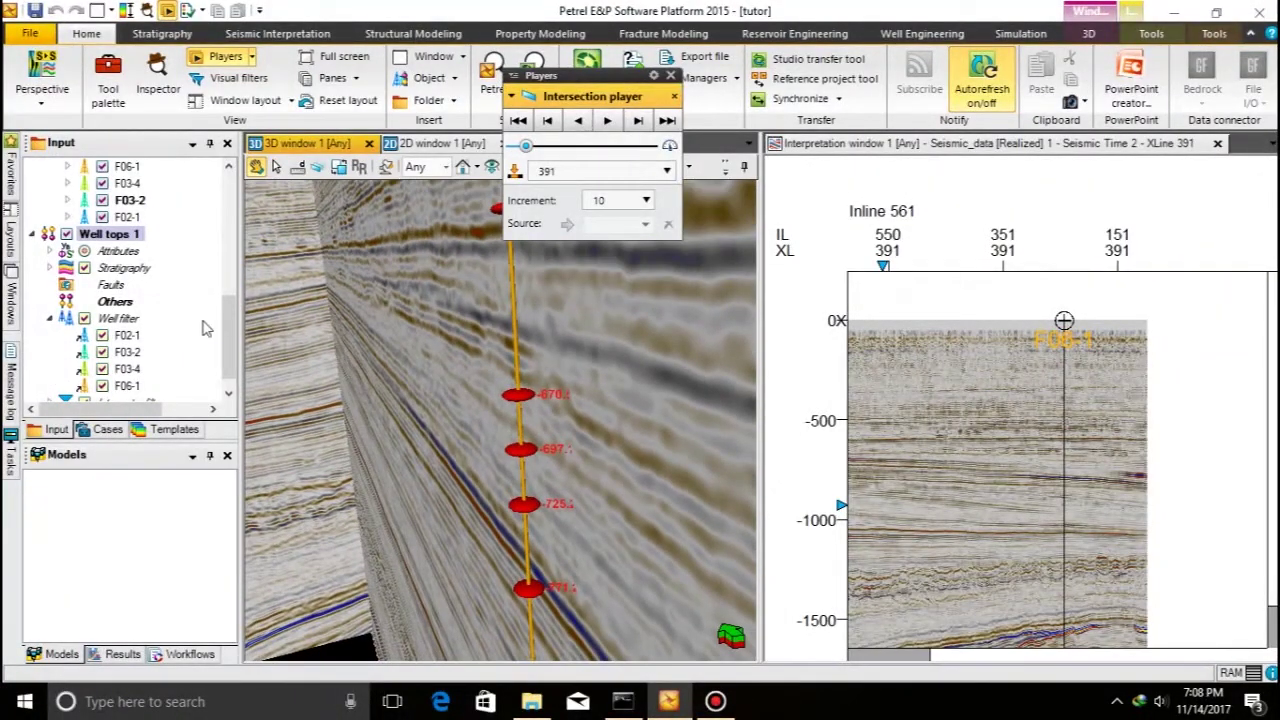
- Display the Well tops 1 markers by their Surface attribute and save the project
scroll(205, 328, "down", 1)
left_click(50, 234)
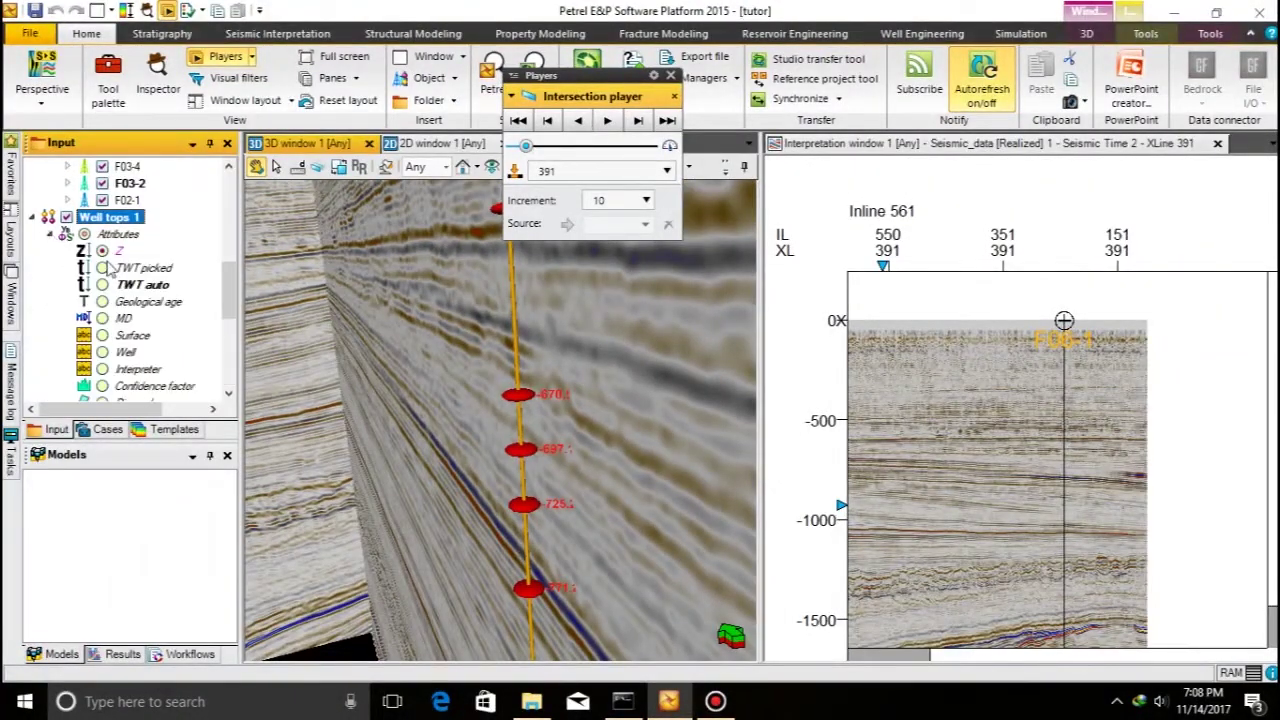
scroll(115, 334, "down", 1)
left_click(102, 301)
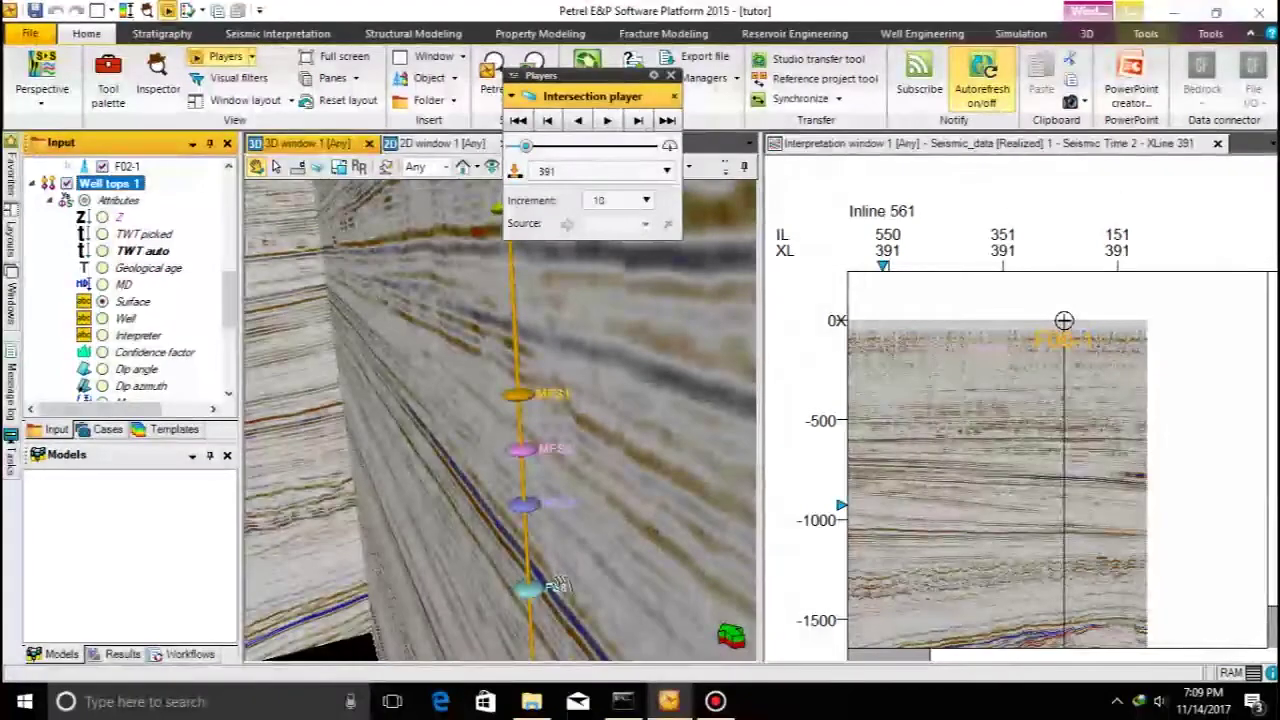
left_click(34, 10)
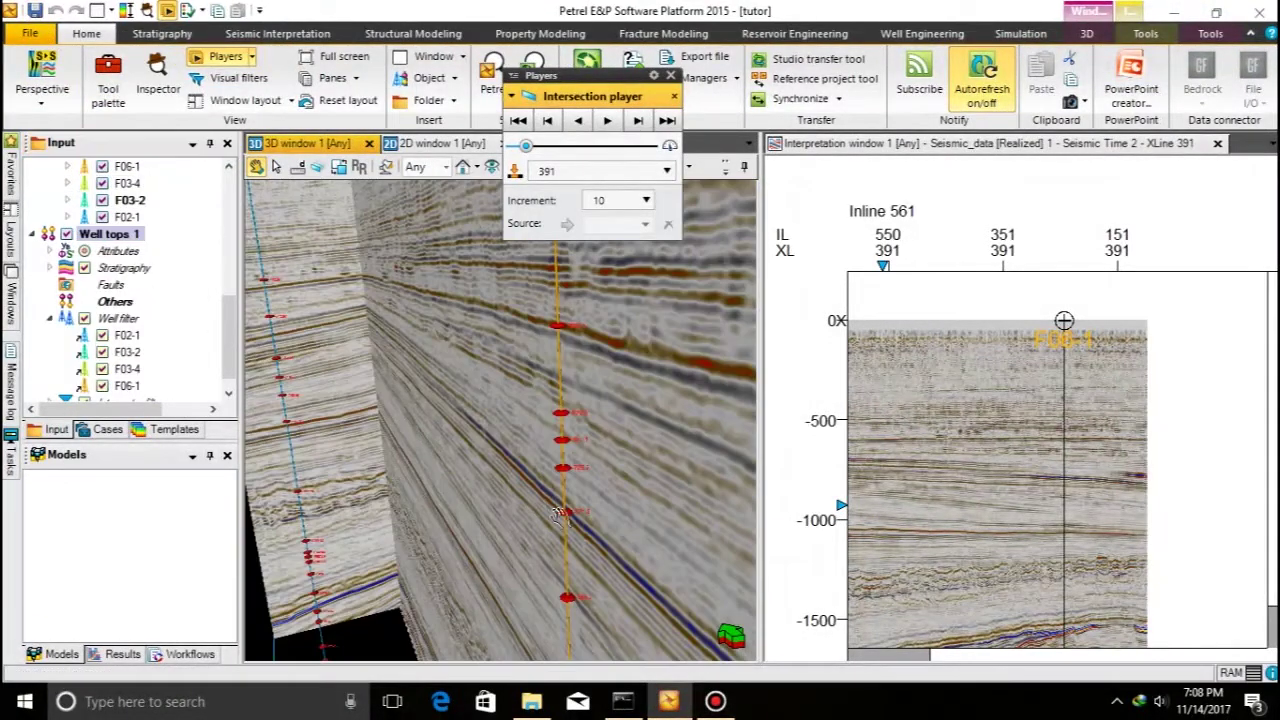
left_click_drag(560, 515, 640, 560)
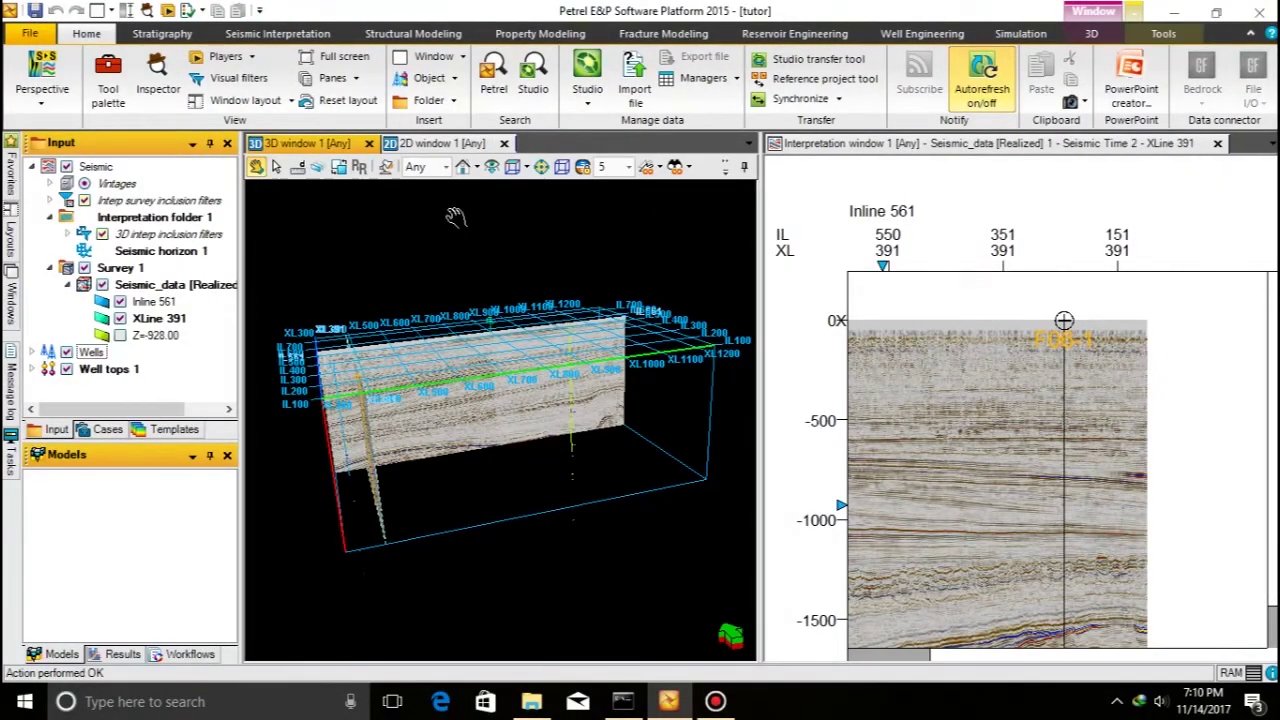
- Insert a new checkshots object and expand it within the global well logs of the Wells folder
left_click(438, 80)
left_click(449, 208)
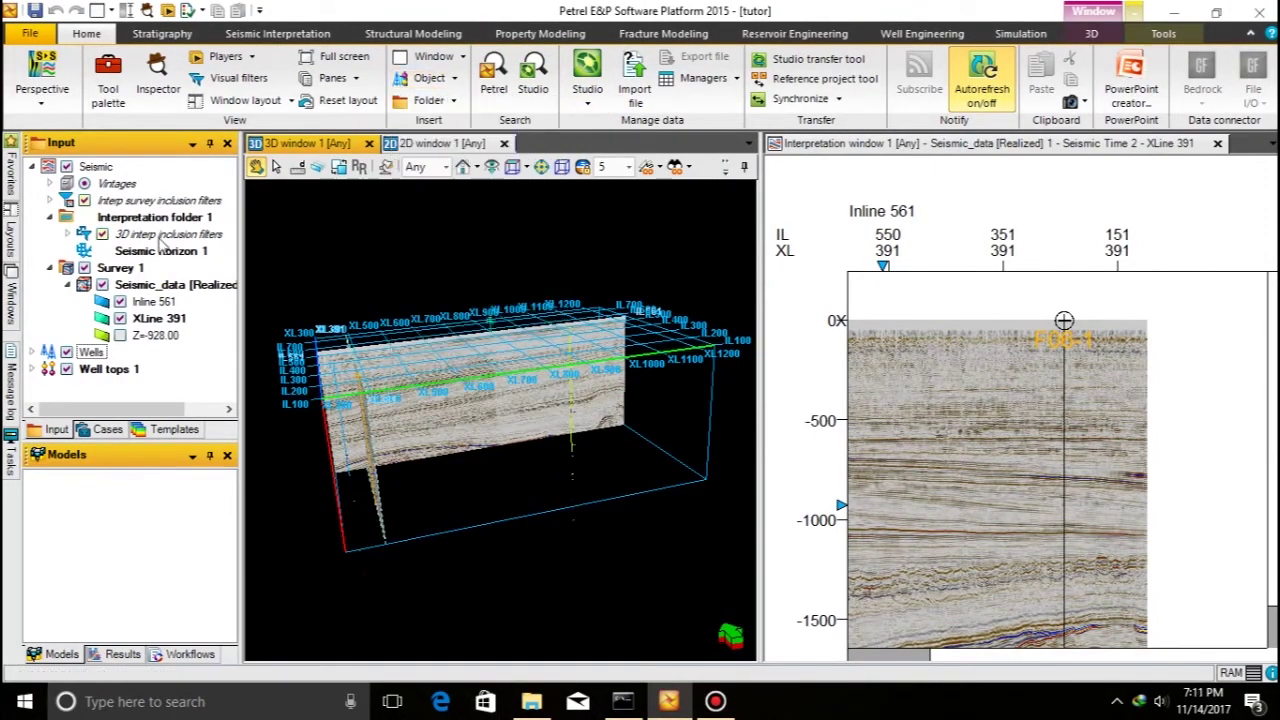
left_click(32, 352)
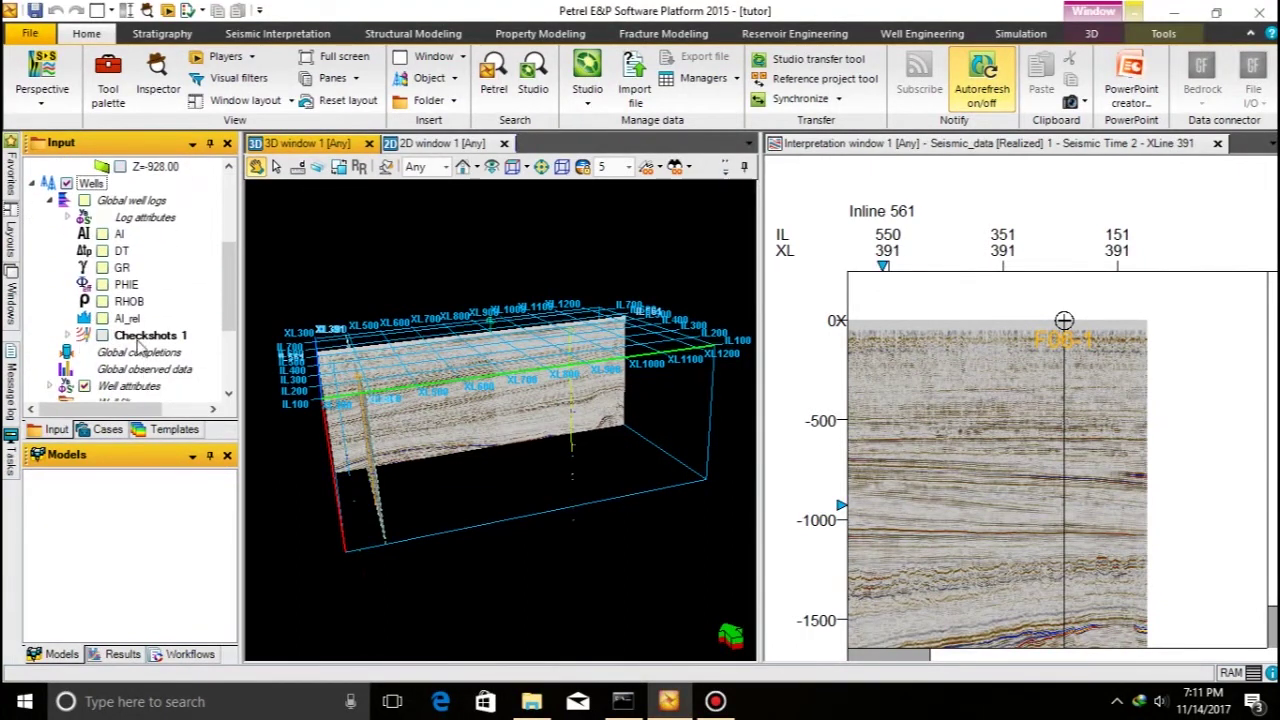
left_click(67, 335)
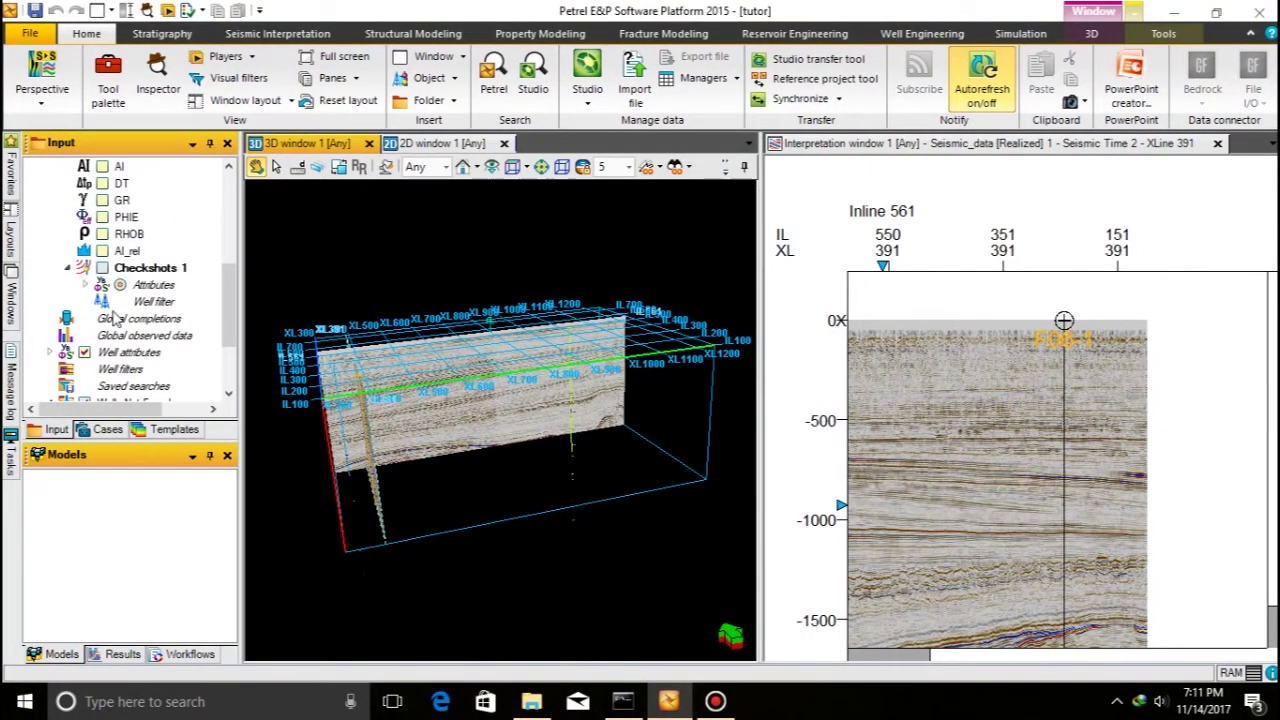
- Start a file import into Checkshots 1 and browse to the Corrected folder with the time-depth files
right_click(120, 264)
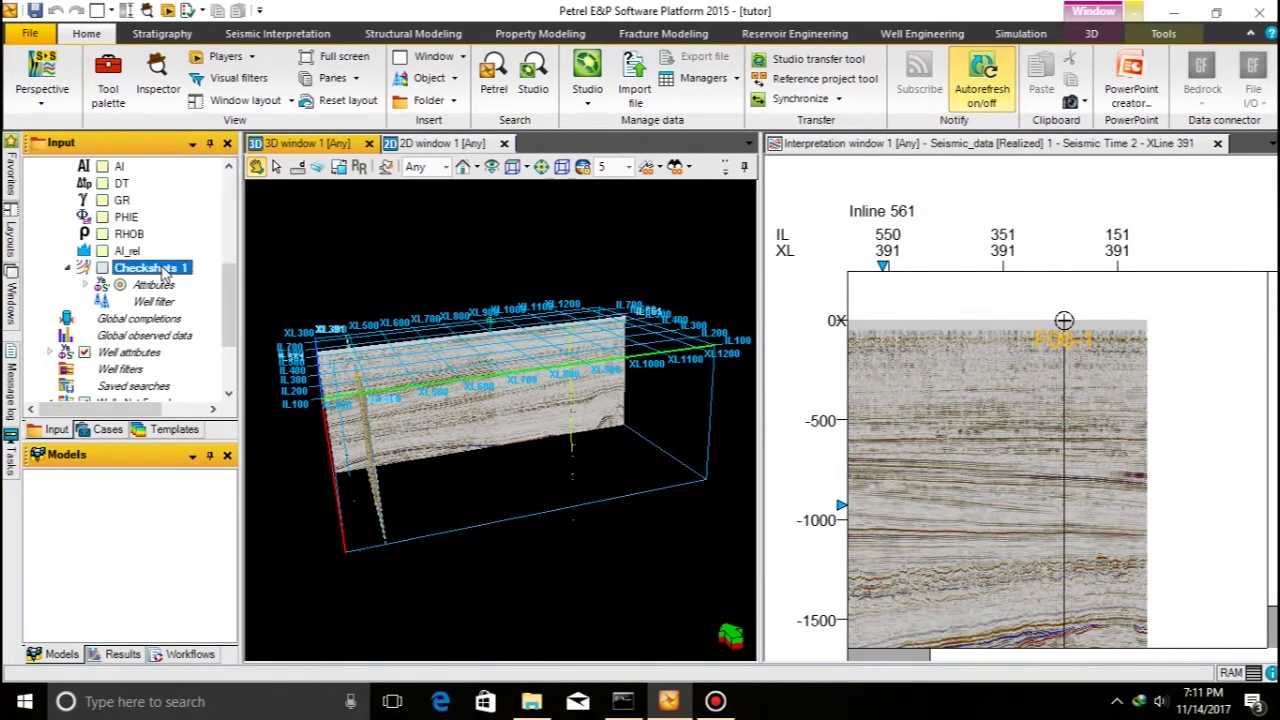
left_click(197, 309)
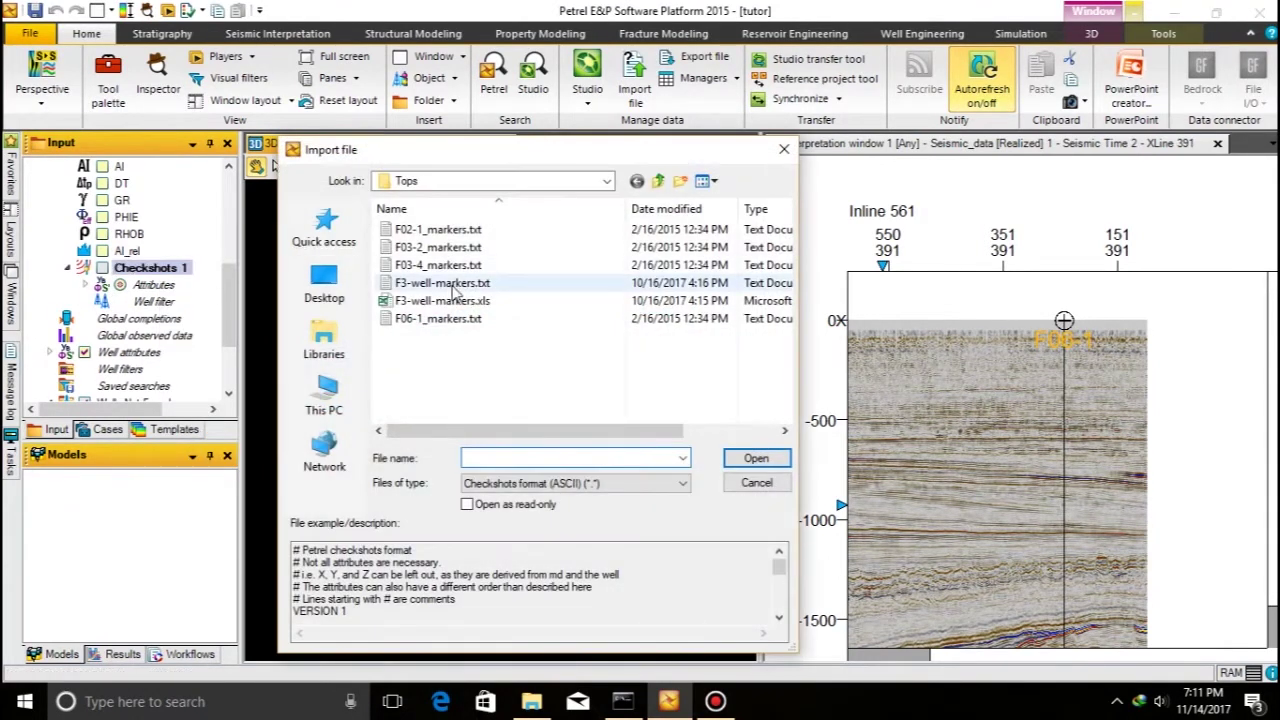
left_click(659, 181)
double_click(470, 229)
double_click(455, 229)
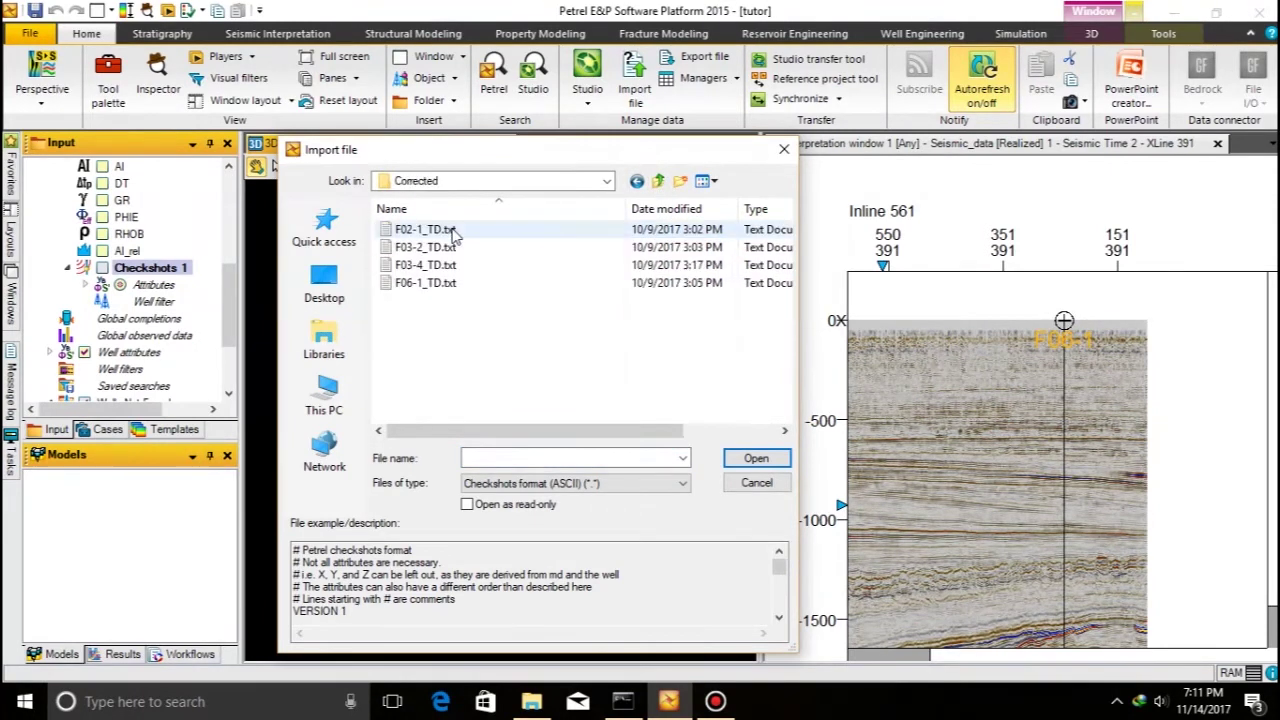
- Open F02-1_TD.txt, F03-2_TD.txt, F03-4_TD.txt and F06-1_TD.txt in Checkshots format (ASCII) without merging the files
left_click_drag(451, 343, 446, 212)
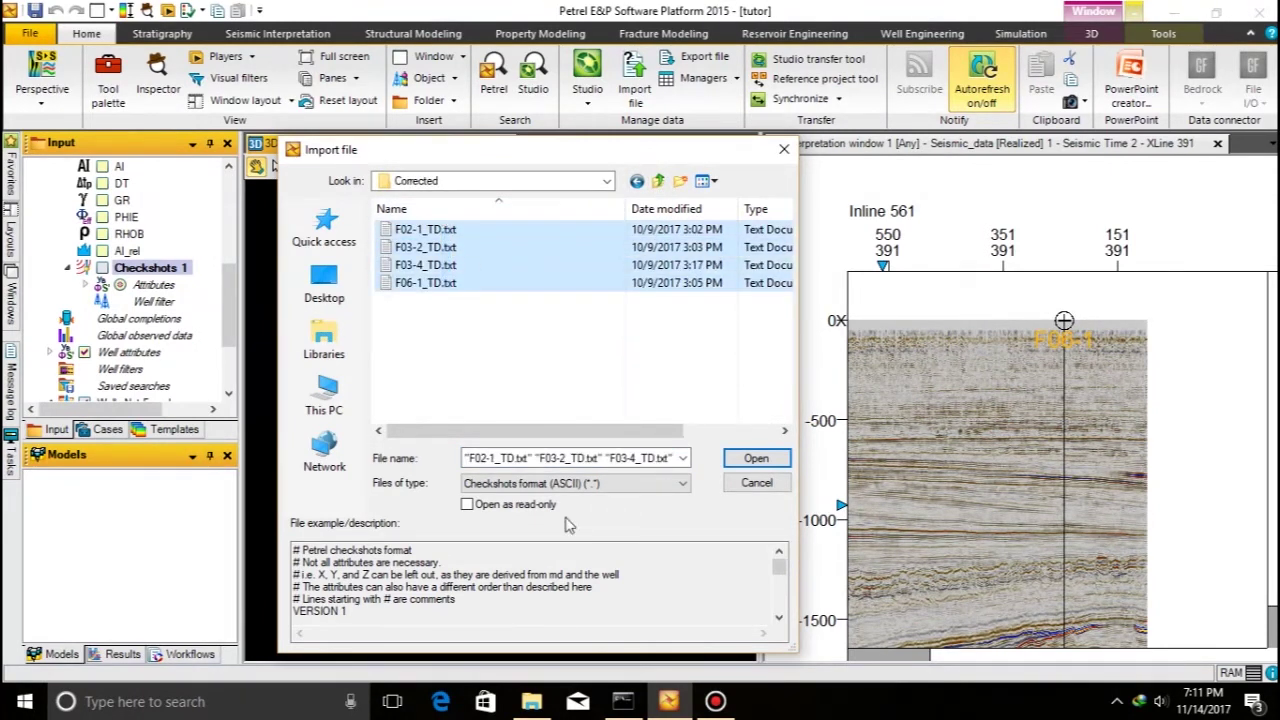
left_click(466, 484)
left_click(478, 494)
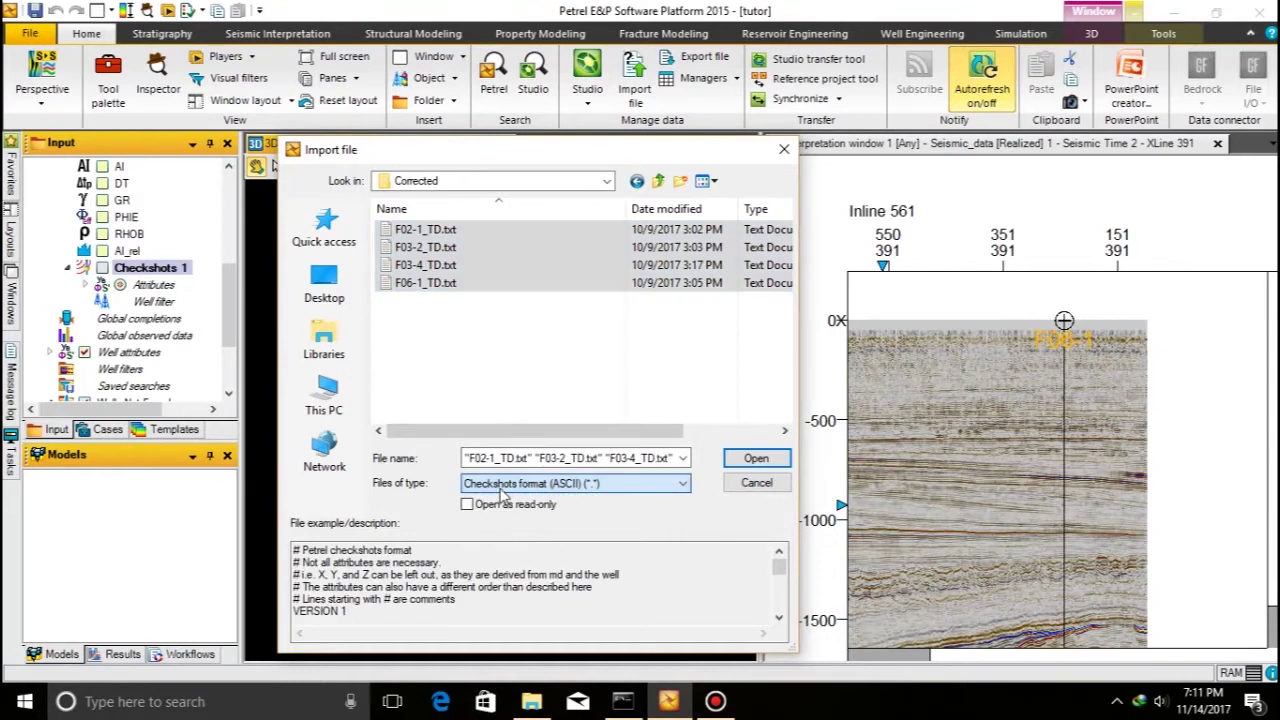
left_click_drag(512, 376, 500, 222)
left_click(754, 458)
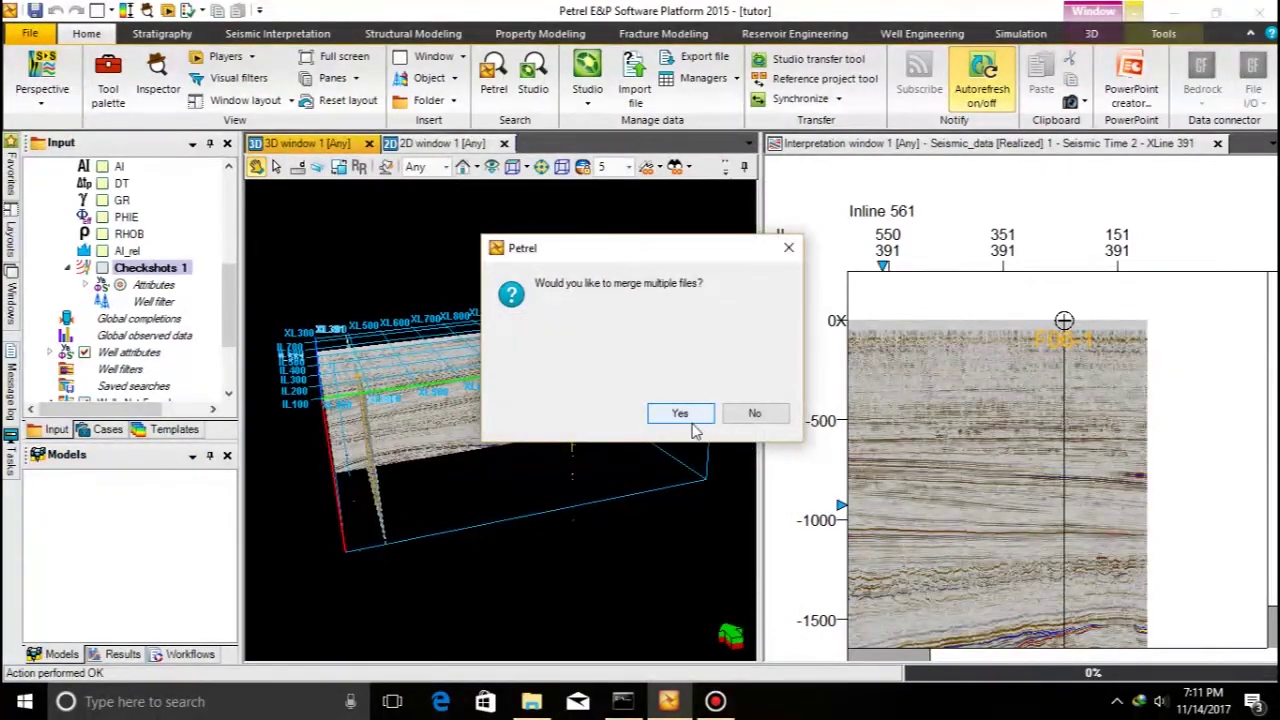
left_click(735, 414)
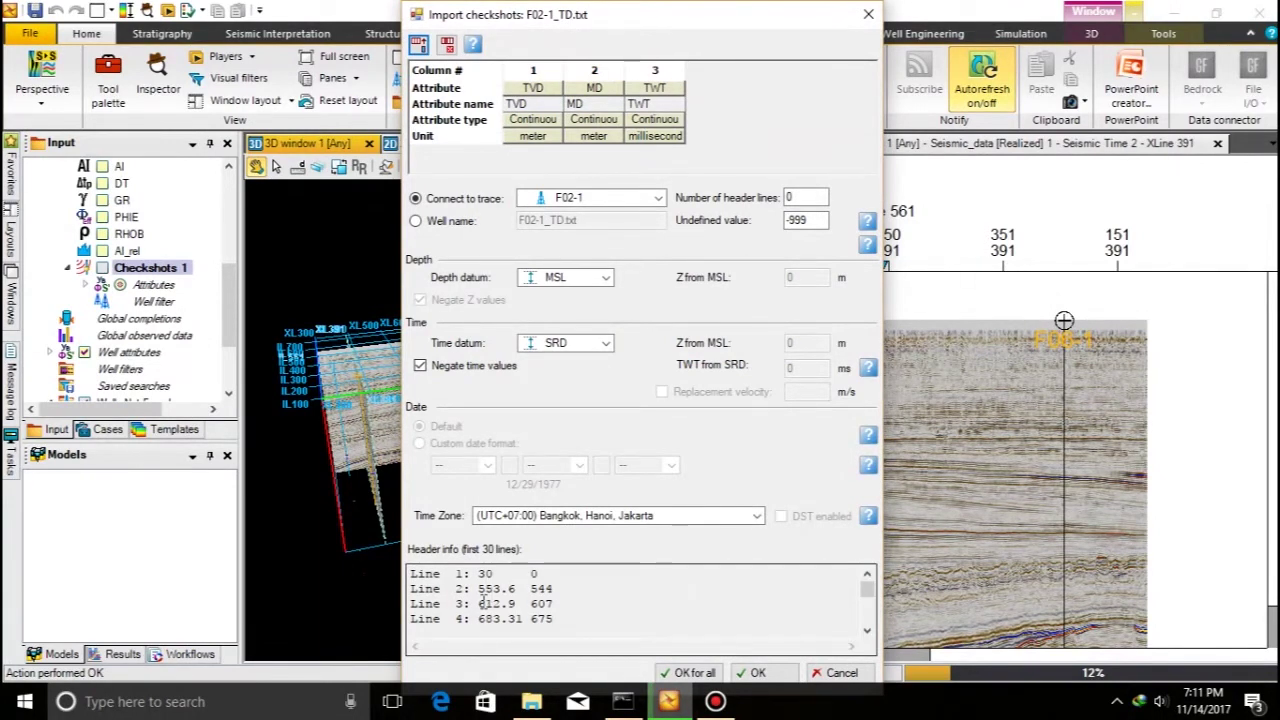
- Delete the third column from the F02-1_TD.txt checkshots import and set column 1's attribute to MD
left_click(655, 72)
left_click(447, 44)
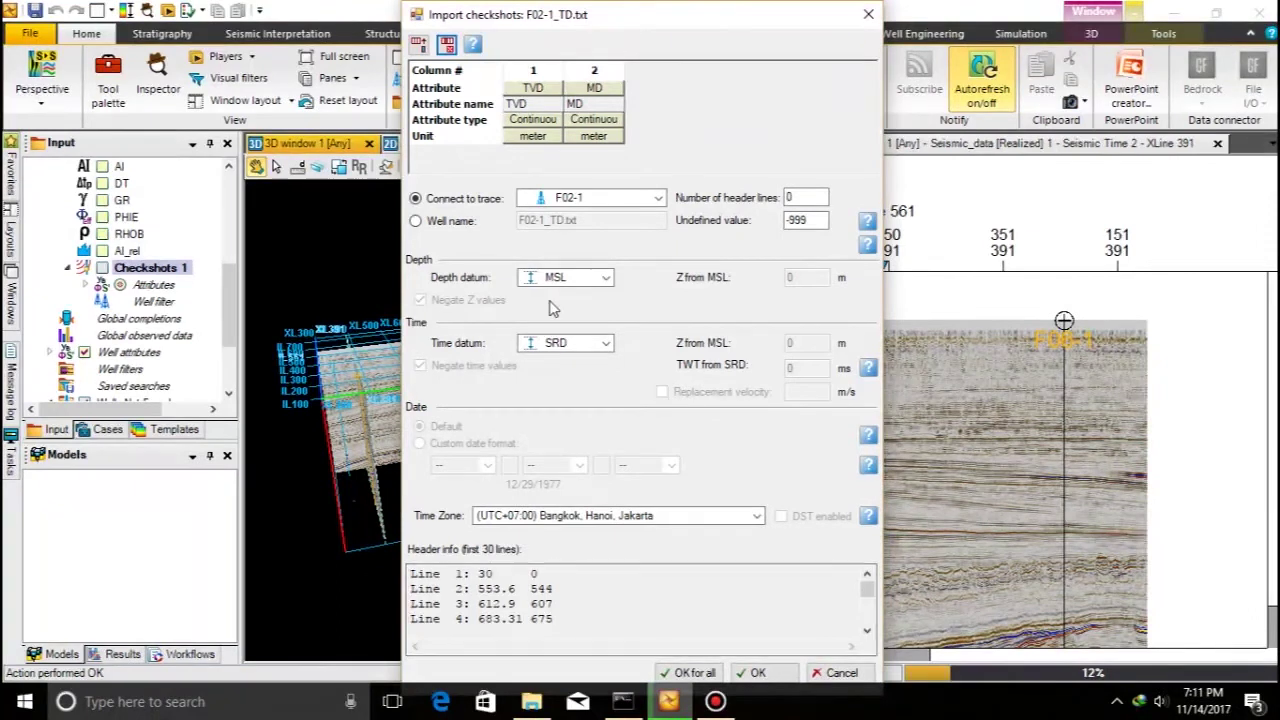
left_click(540, 92)
left_click(530, 106)
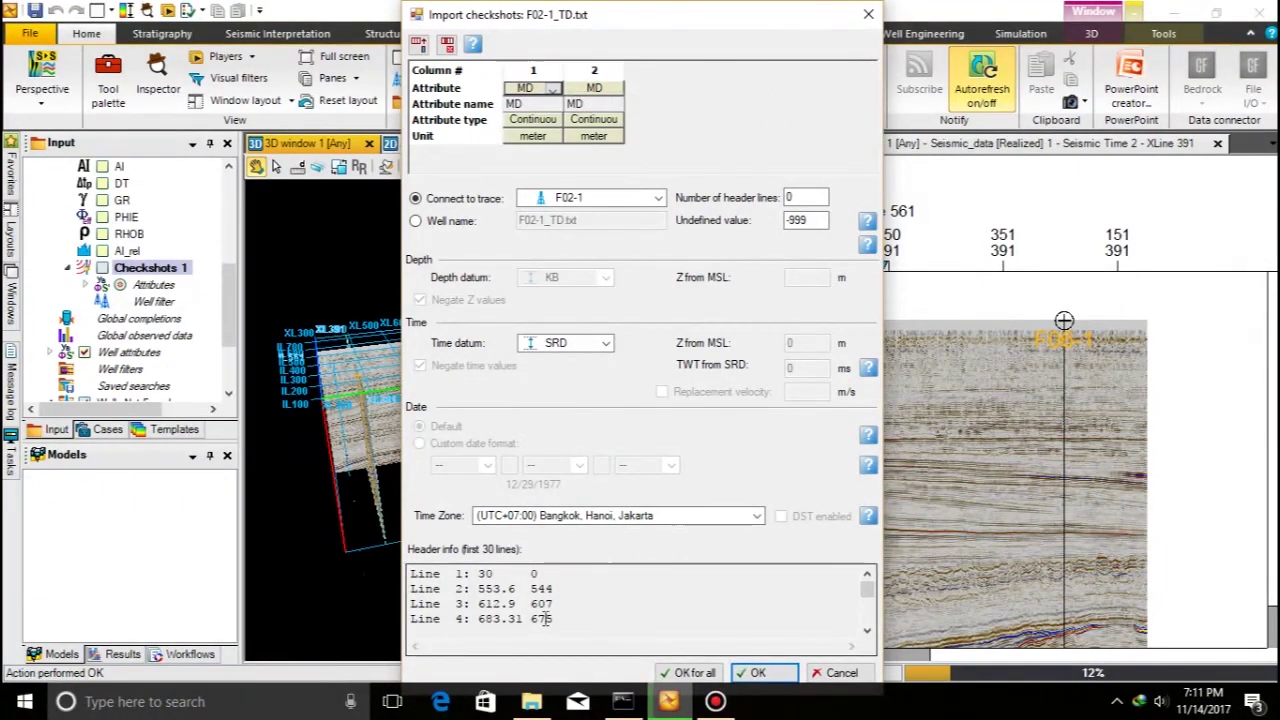
- Set column 2's attribute to TWT and import the checkshots for well F02-1
scroll(548, 615, "down", 6)
scroll(557, 606, "up", 6)
left_click(613, 90)
scroll(615, 110, "down", 3)
scroll(590, 112, "up", 2)
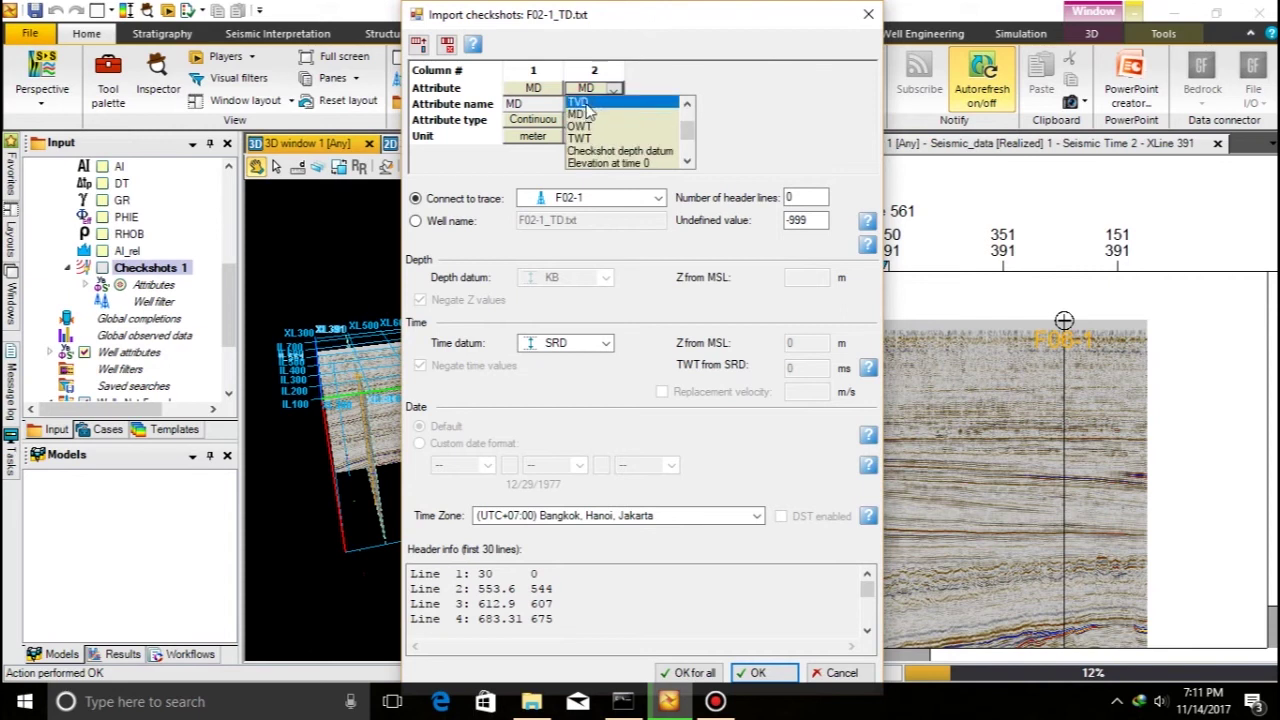
left_click(588, 137)
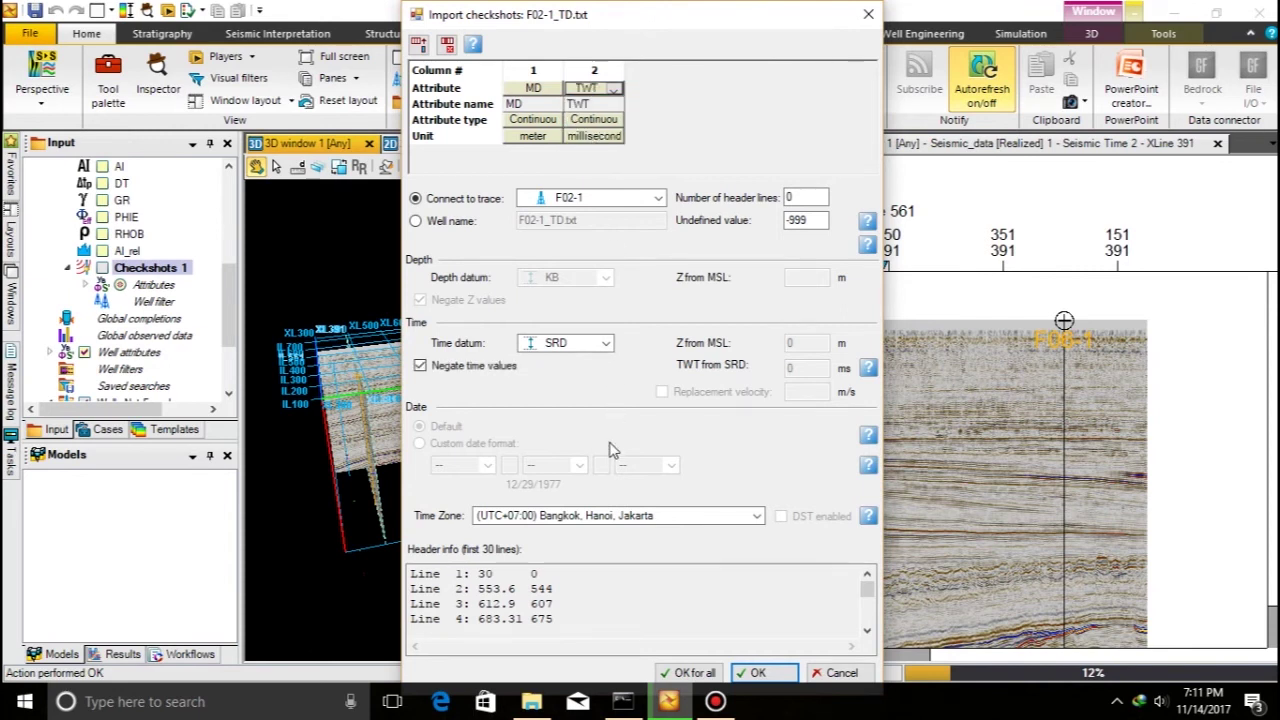
left_click(754, 673)
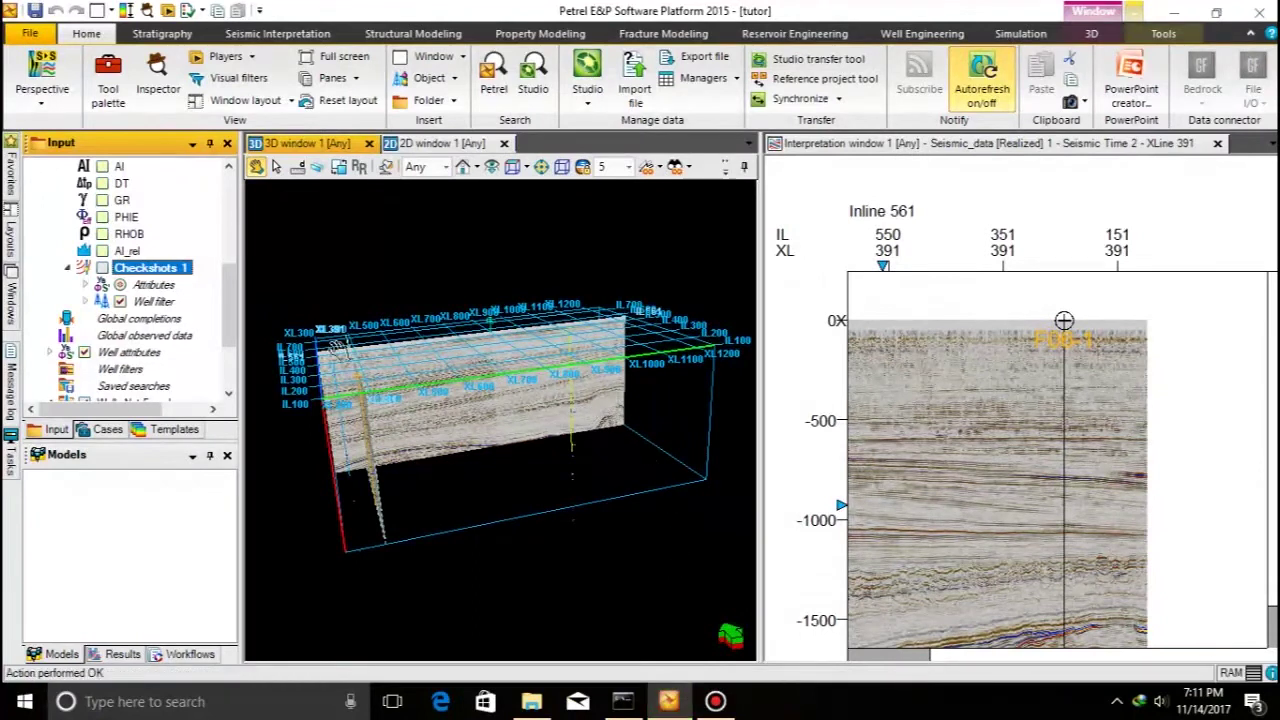
- Show Checkshots 1 in the 3D window, examine it along the wells, and hide it again
left_click(103, 268)
left_click_drag(387, 443, 336, 392)
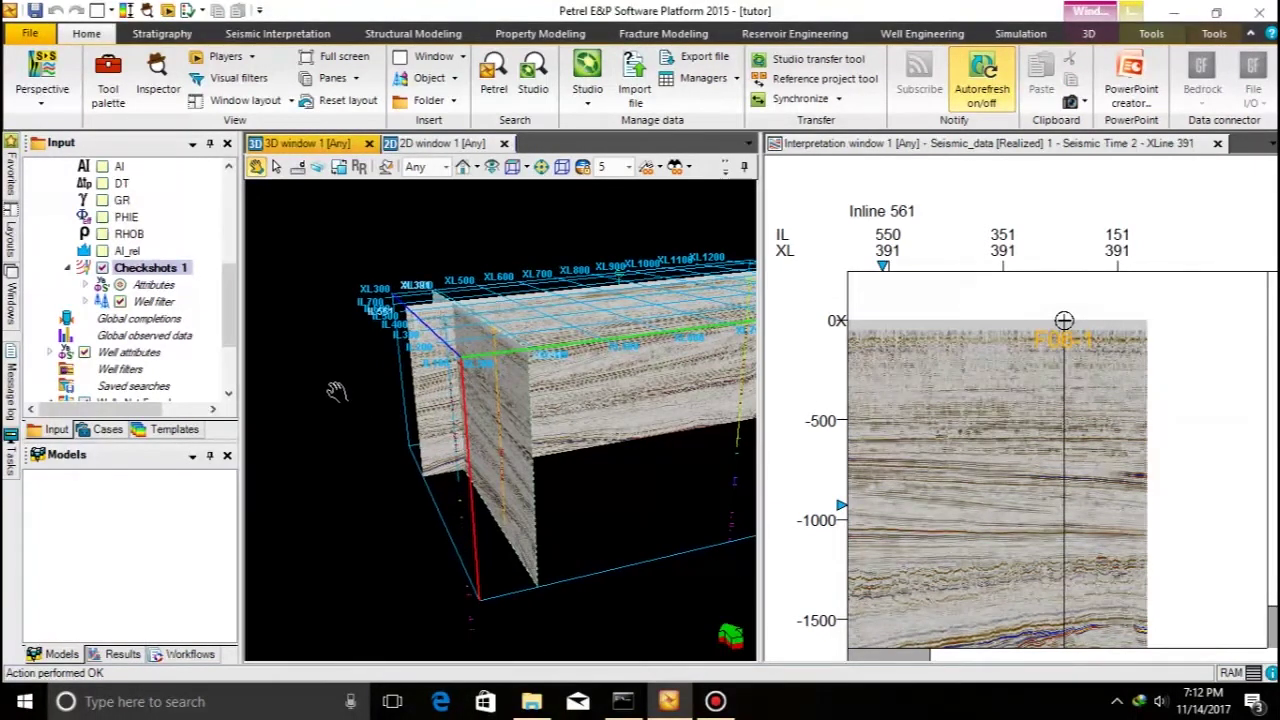
left_click(102, 268)
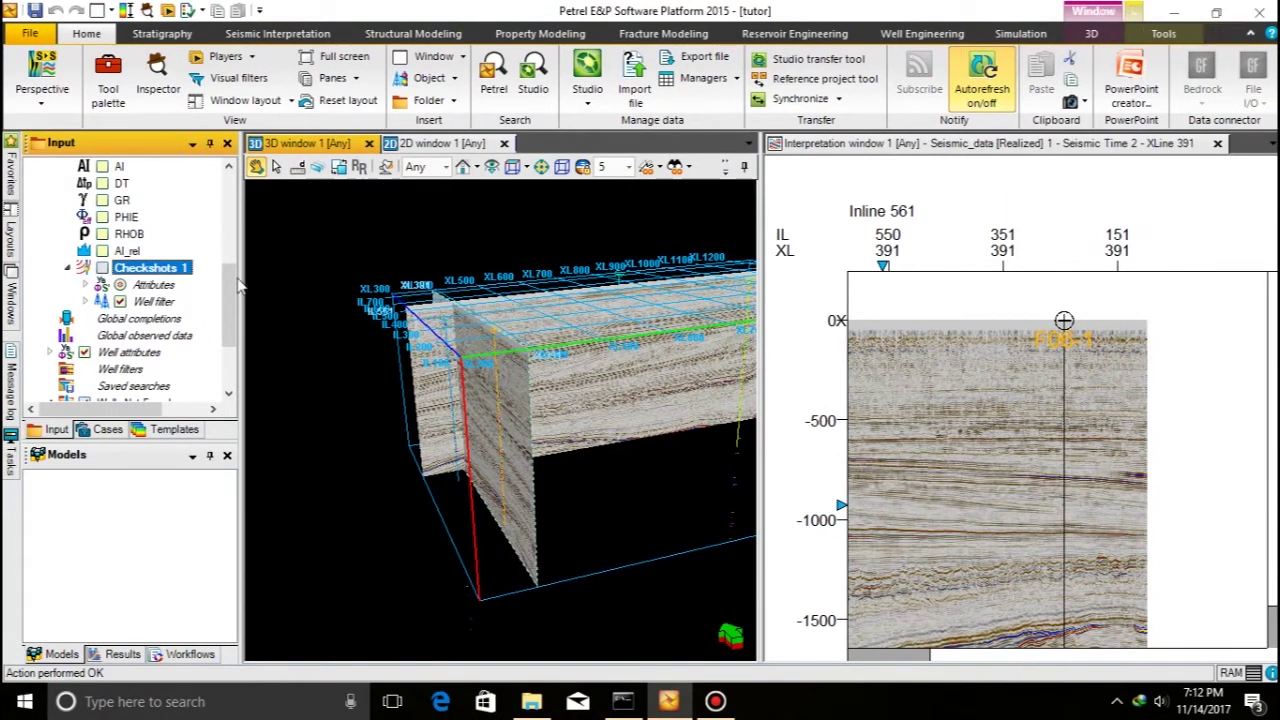
- Calculate a new time log for well F02-1 using Checkshots 1 as its velocity function and accept the well's settings
scroll(45, 320, "up", 4)
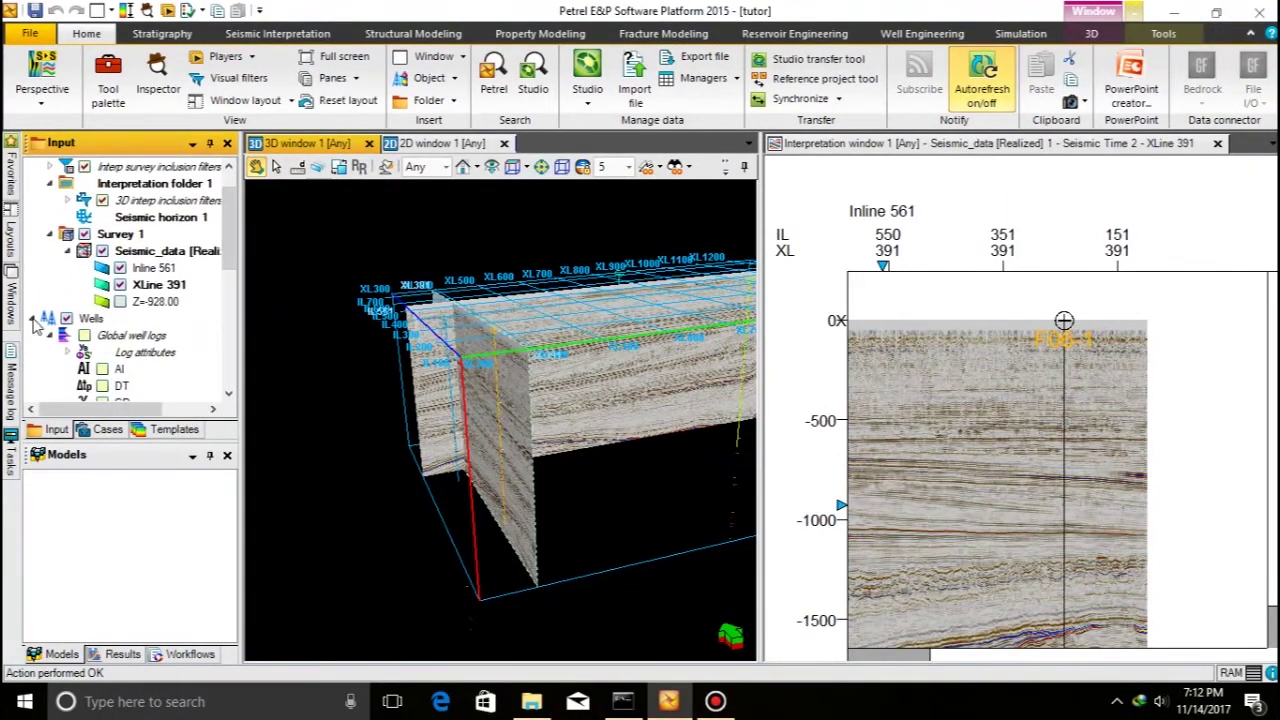
left_click(32, 318)
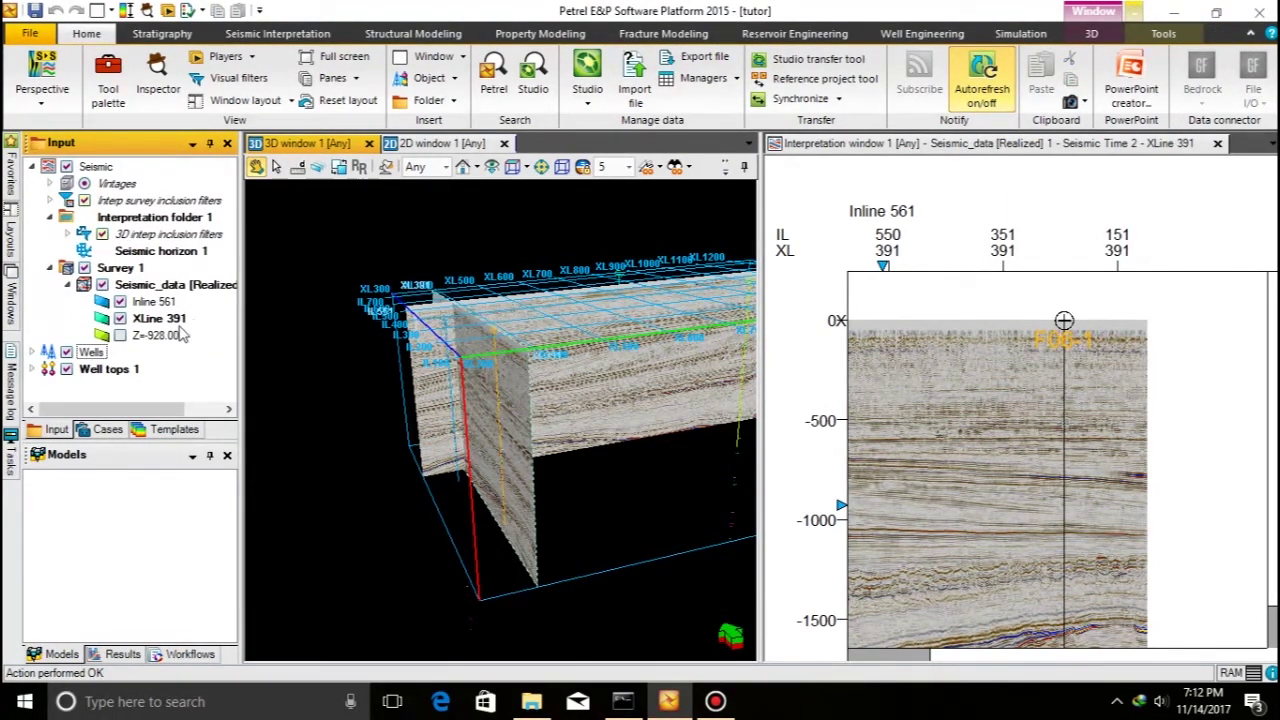
left_click(32, 352)
scroll(104, 358, "down", 5)
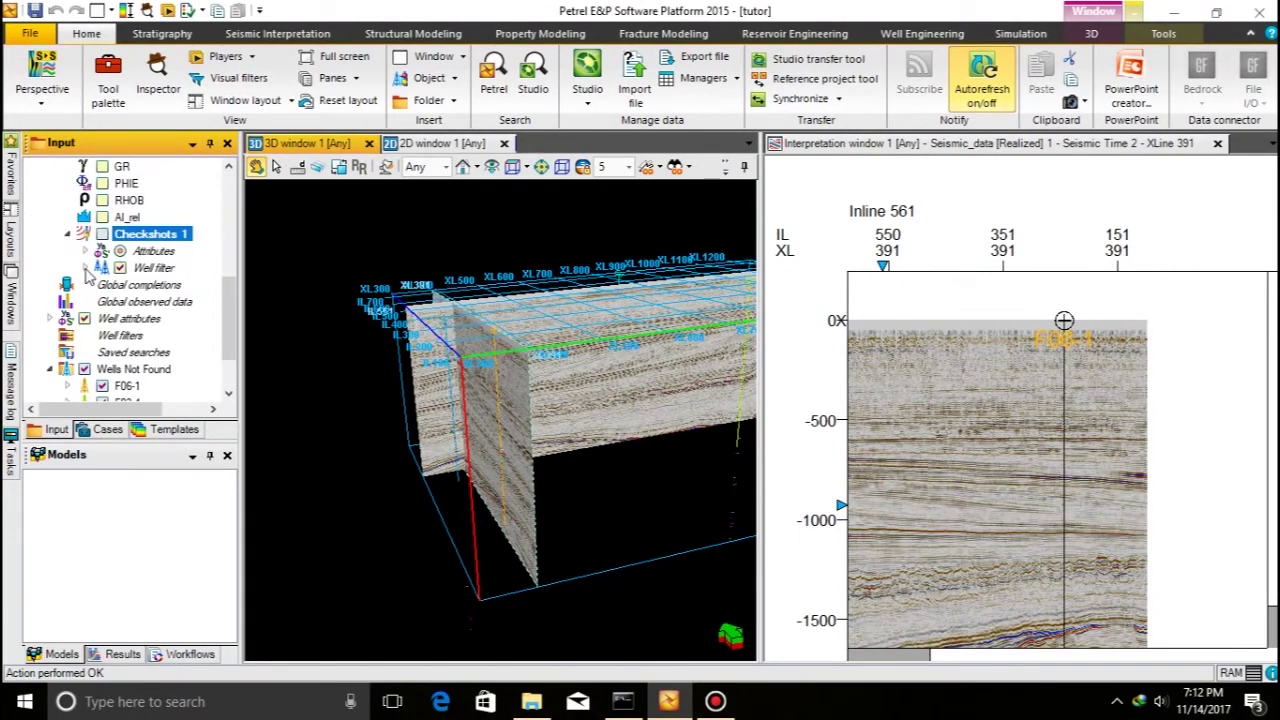
scroll(88, 344, "up", 2)
scroll(89, 320, "down", 3)
double_click(124, 370)
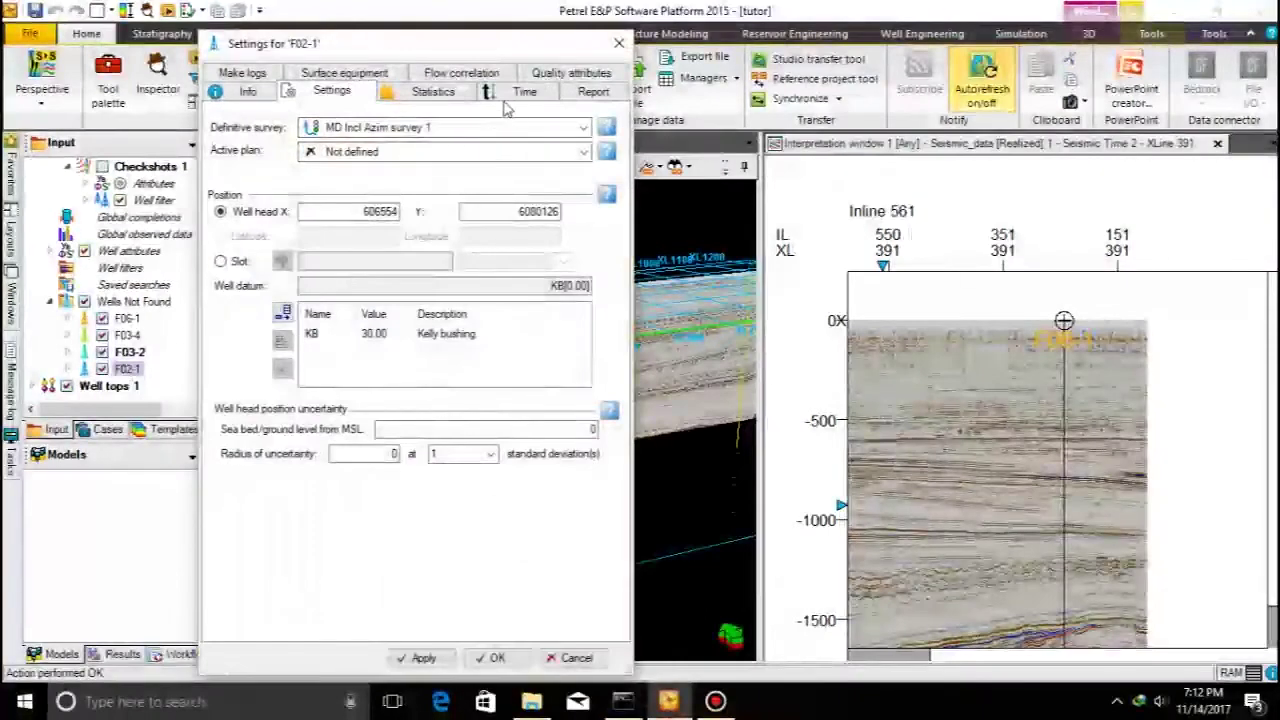
left_click(512, 92)
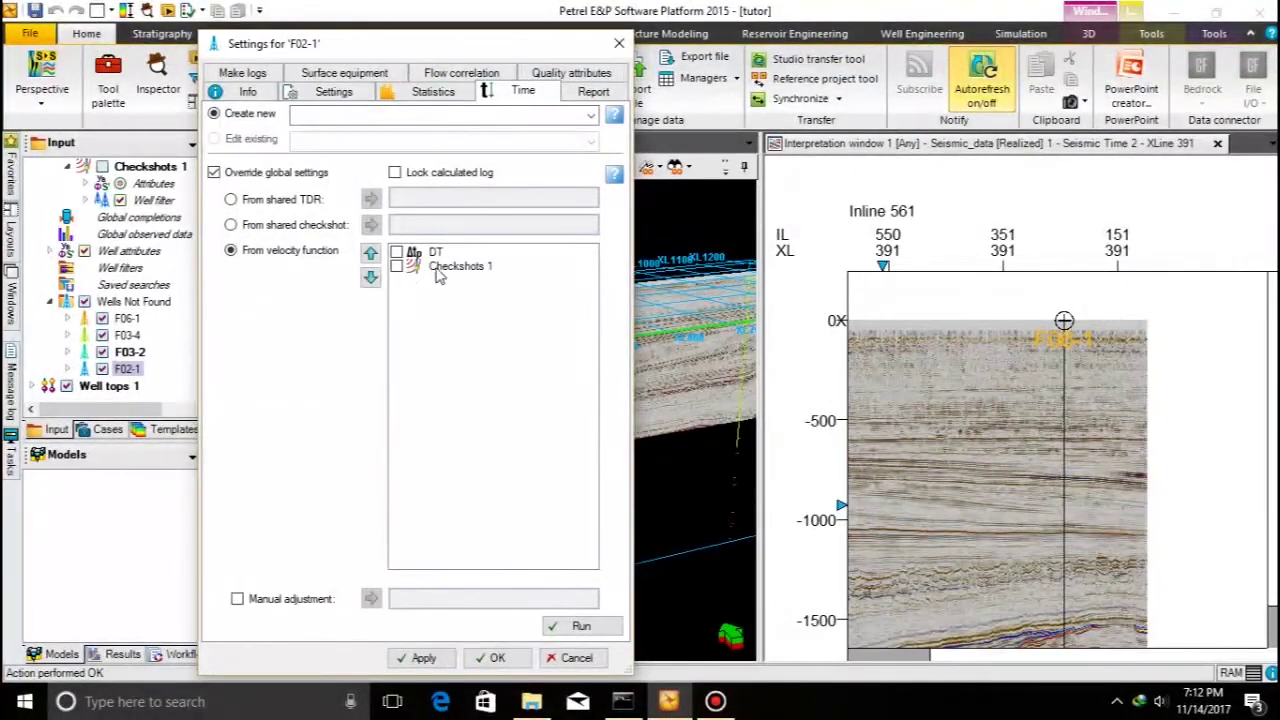
left_click(397, 266)
left_click(580, 626)
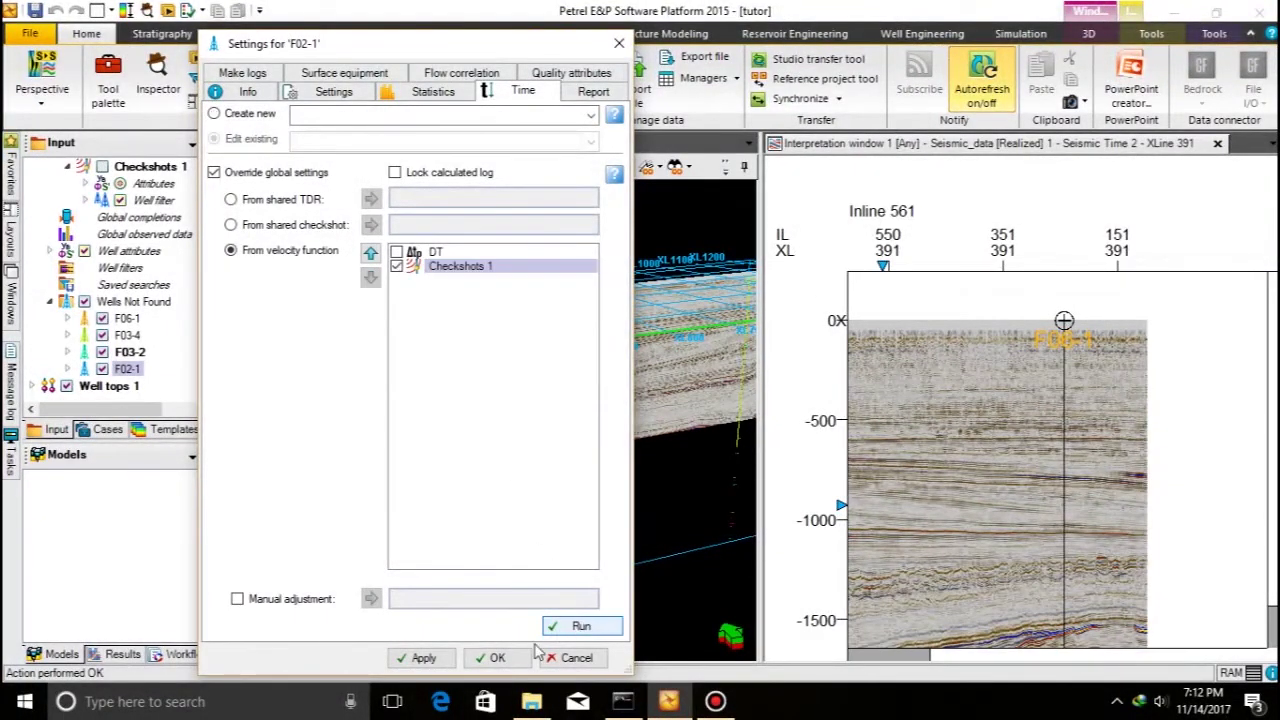
left_click(490, 658)
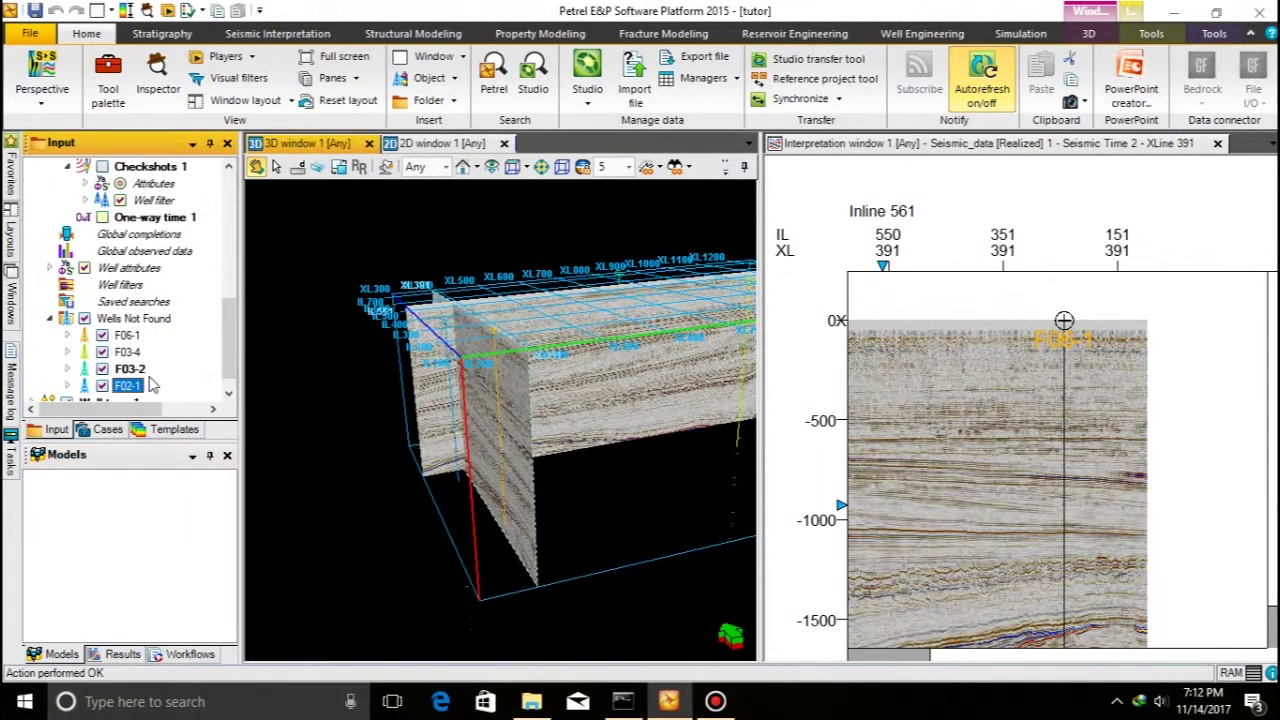
- Calculate a new time log for well F03-2 with Checkshots 1 as the velocity function and accept its settings
left_click(140, 369)
double_click(150, 370)
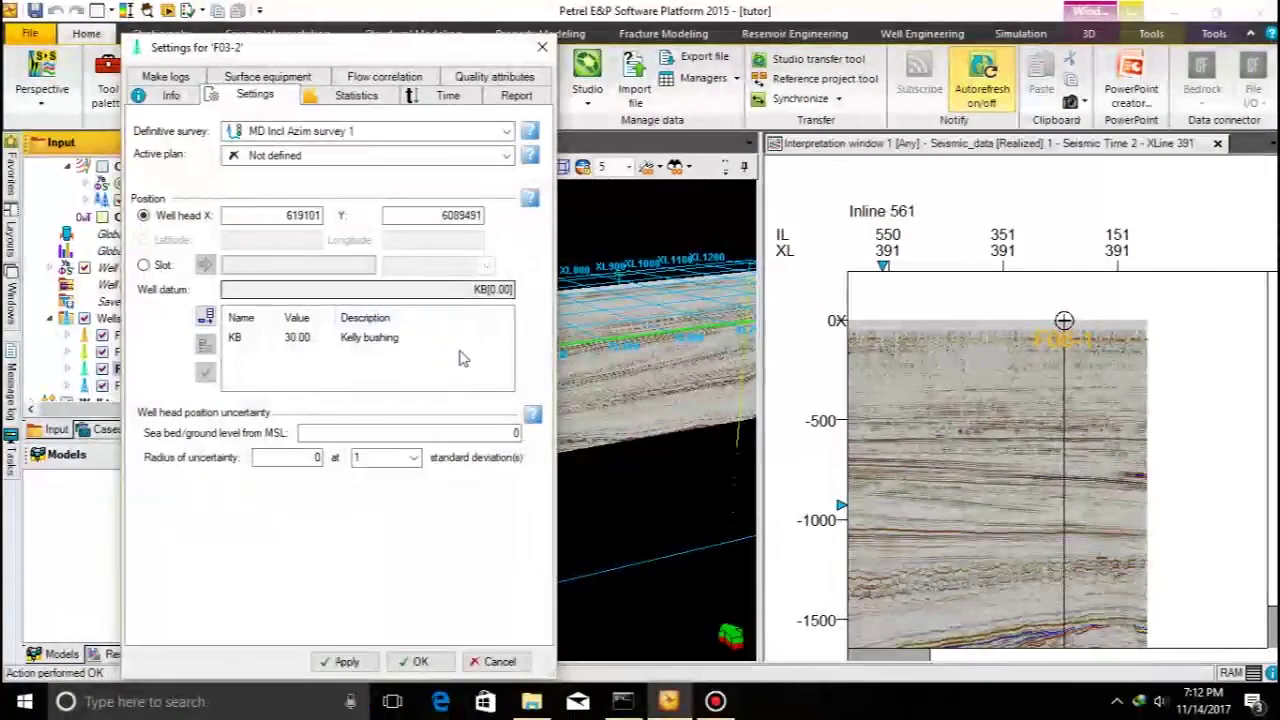
left_click(436, 97)
left_click(321, 271)
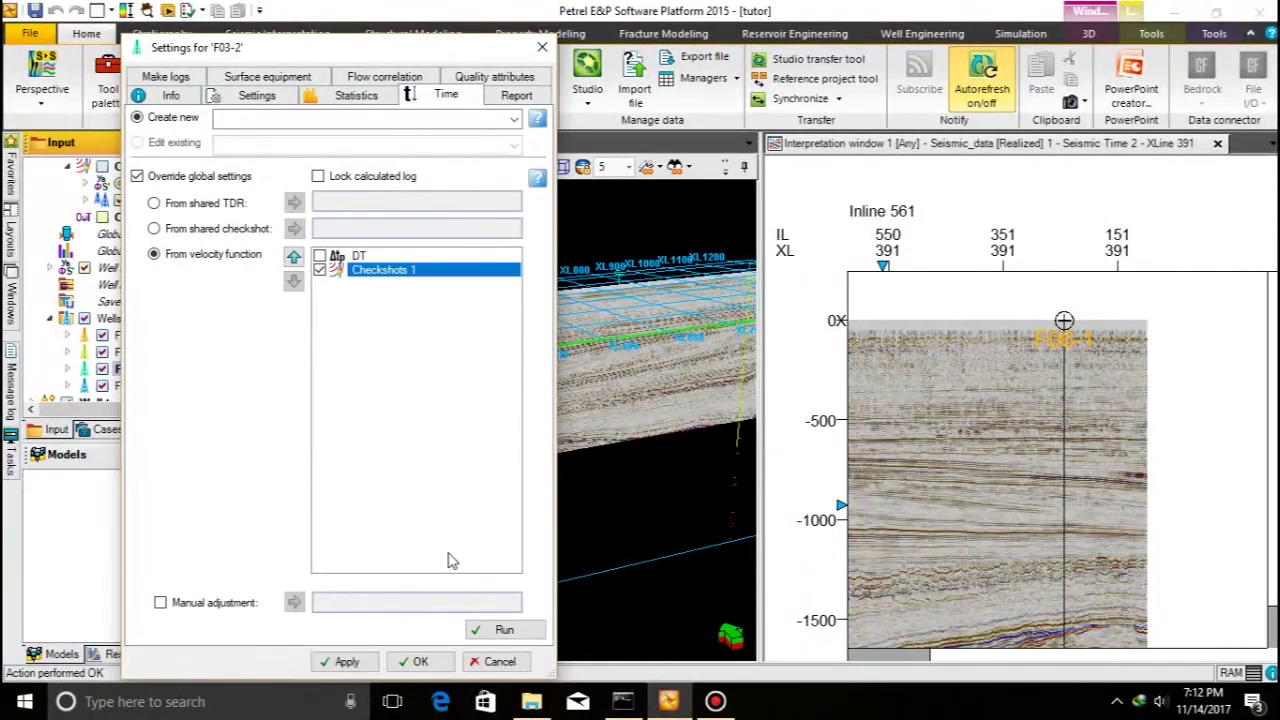
left_click(498, 630)
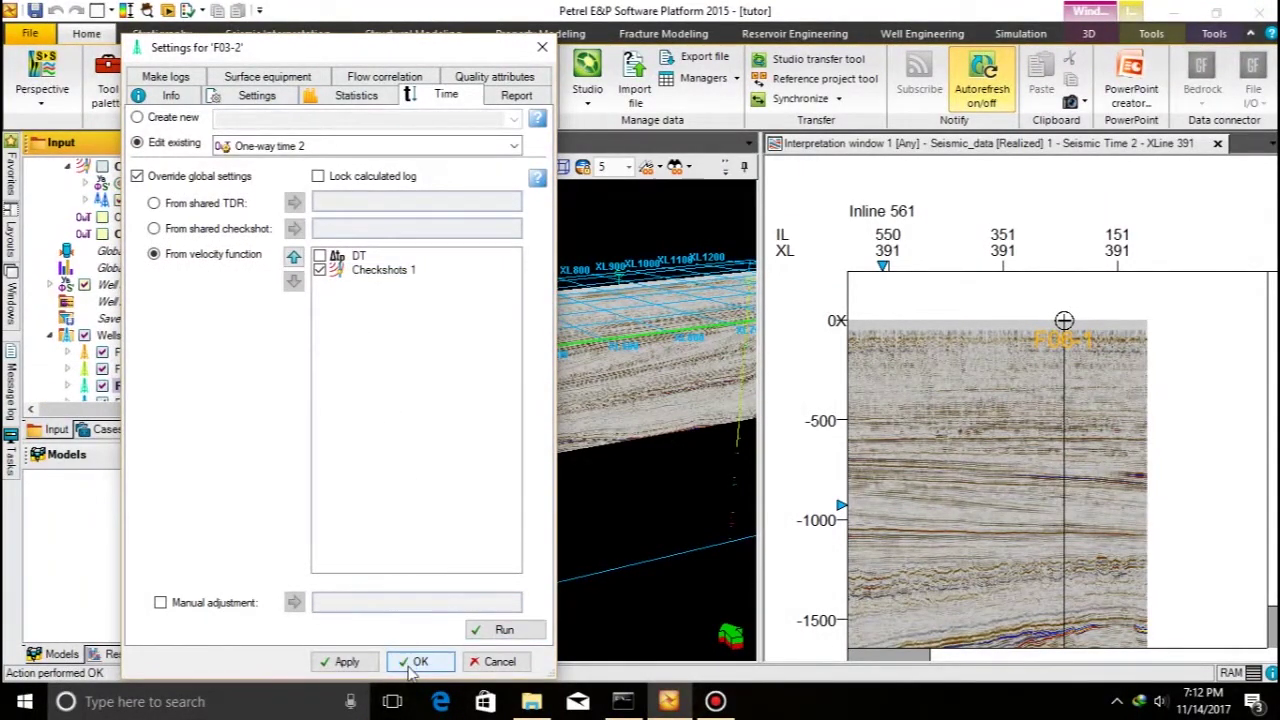
left_click(417, 662)
- Calculate a new time log for well F03-4 with Checkshots 1 as the velocity function and accept its settings
left_click(134, 370)
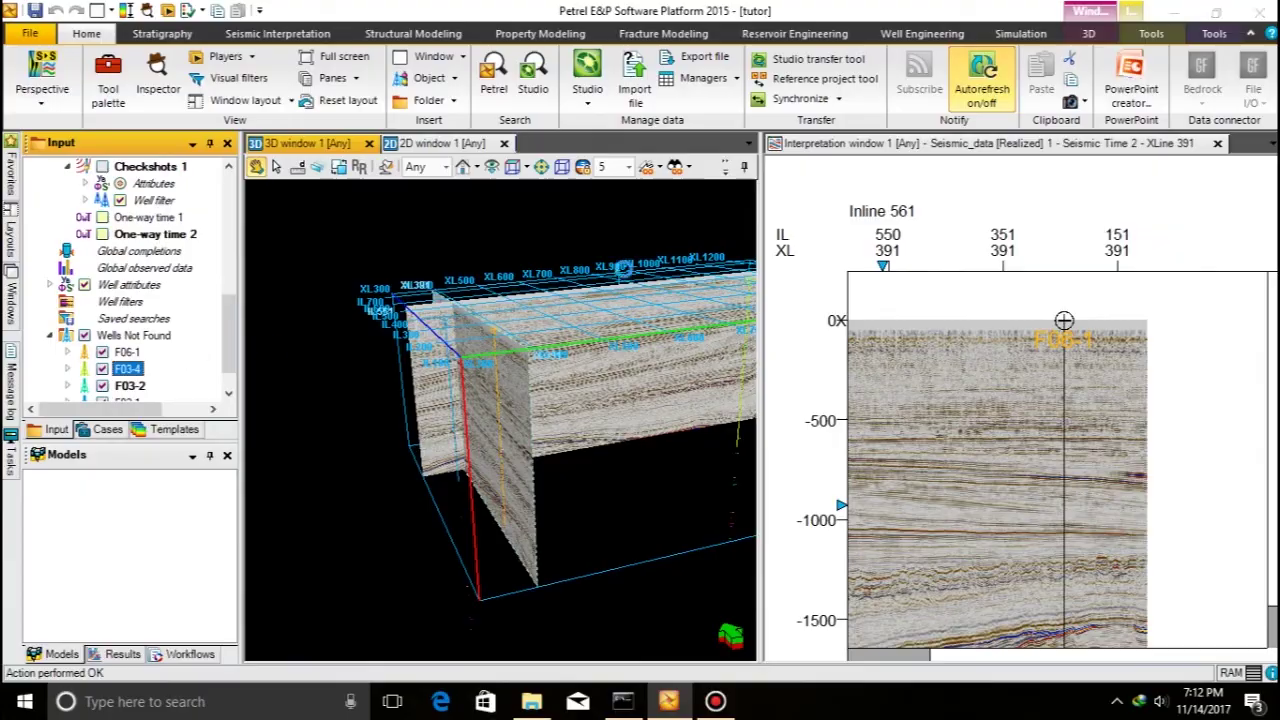
double_click(128, 369)
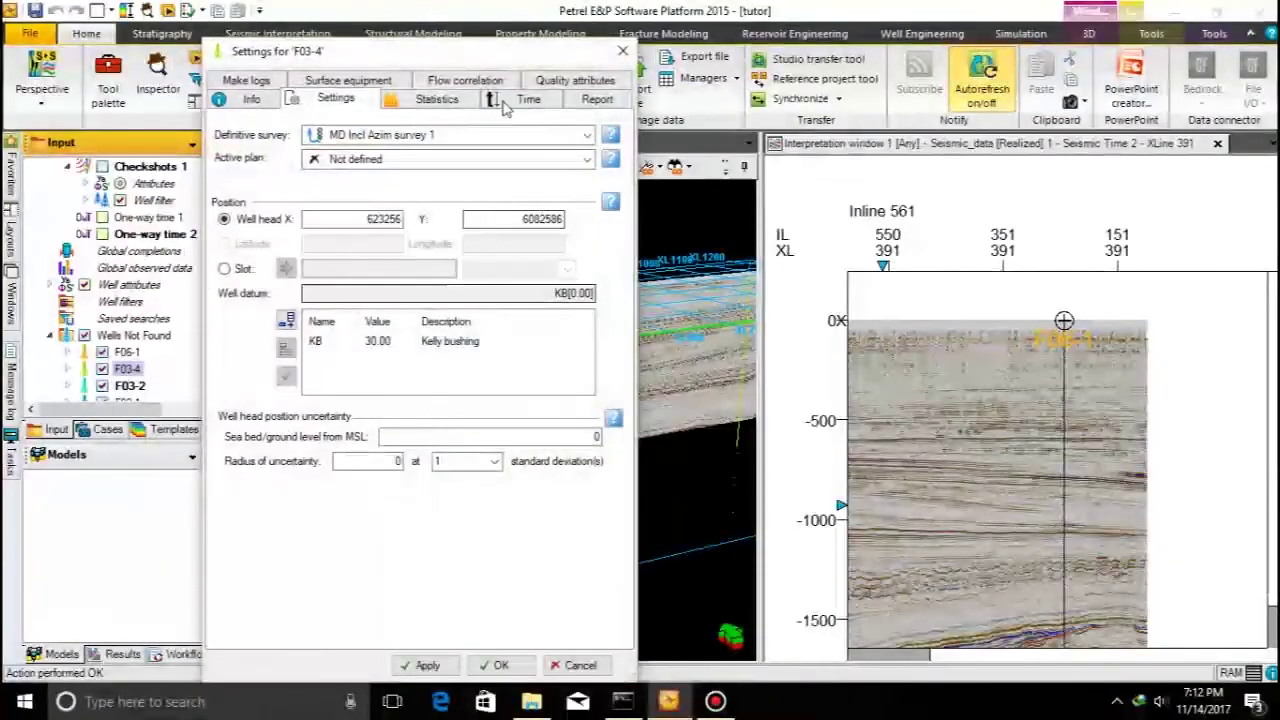
left_click(510, 101)
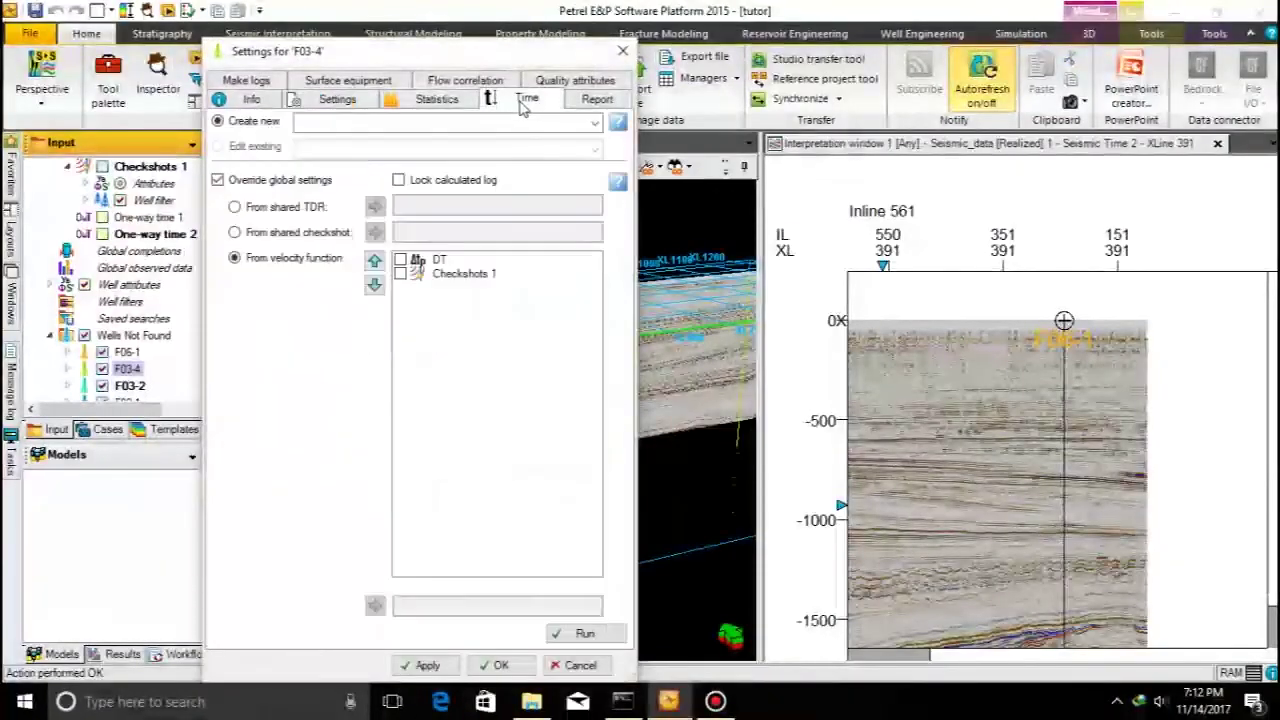
left_click(405, 275)
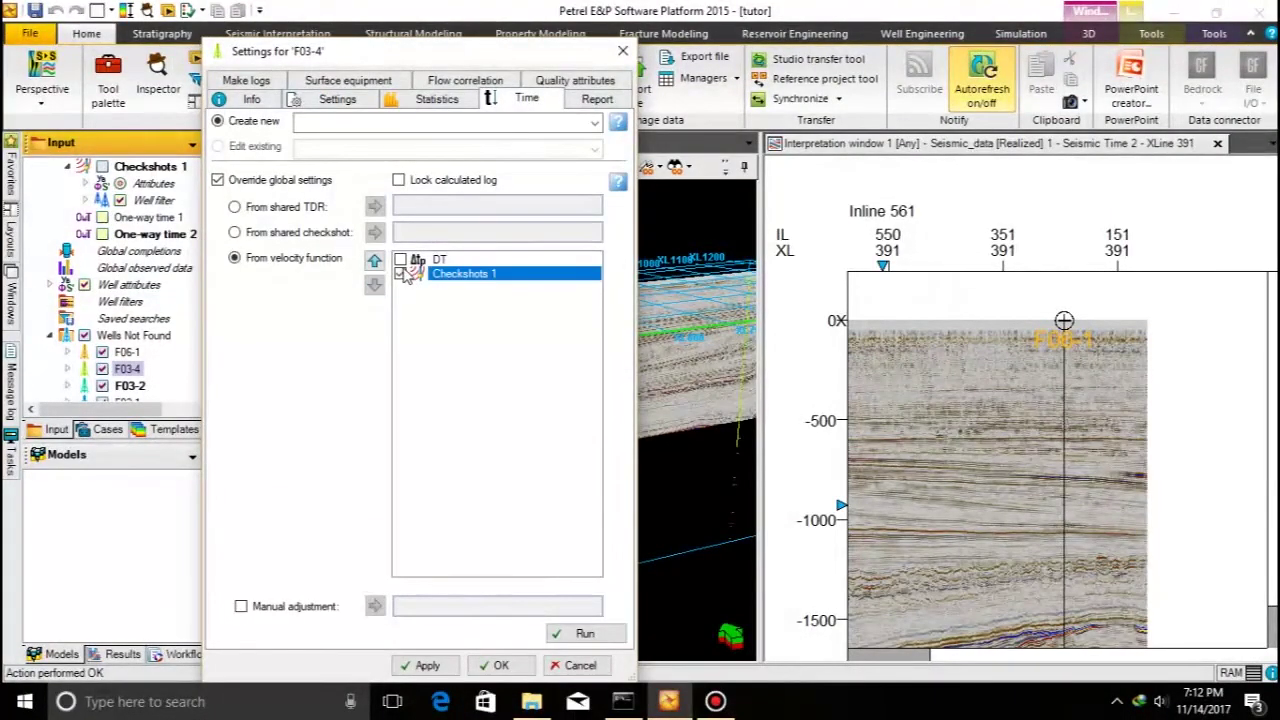
left_click(580, 634)
left_click(503, 665)
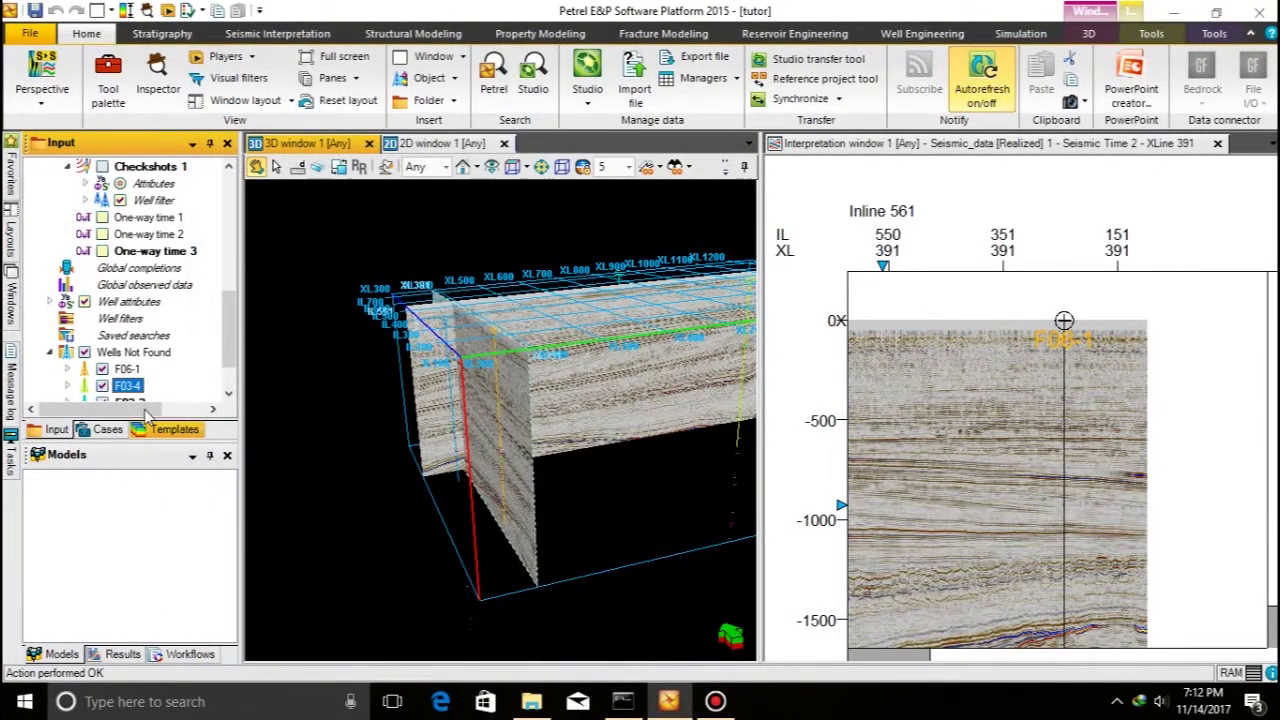
- Calculate a new time log for well F06-1 with Checkshots 1 as the velocity function and accept its settings
left_click(127, 369)
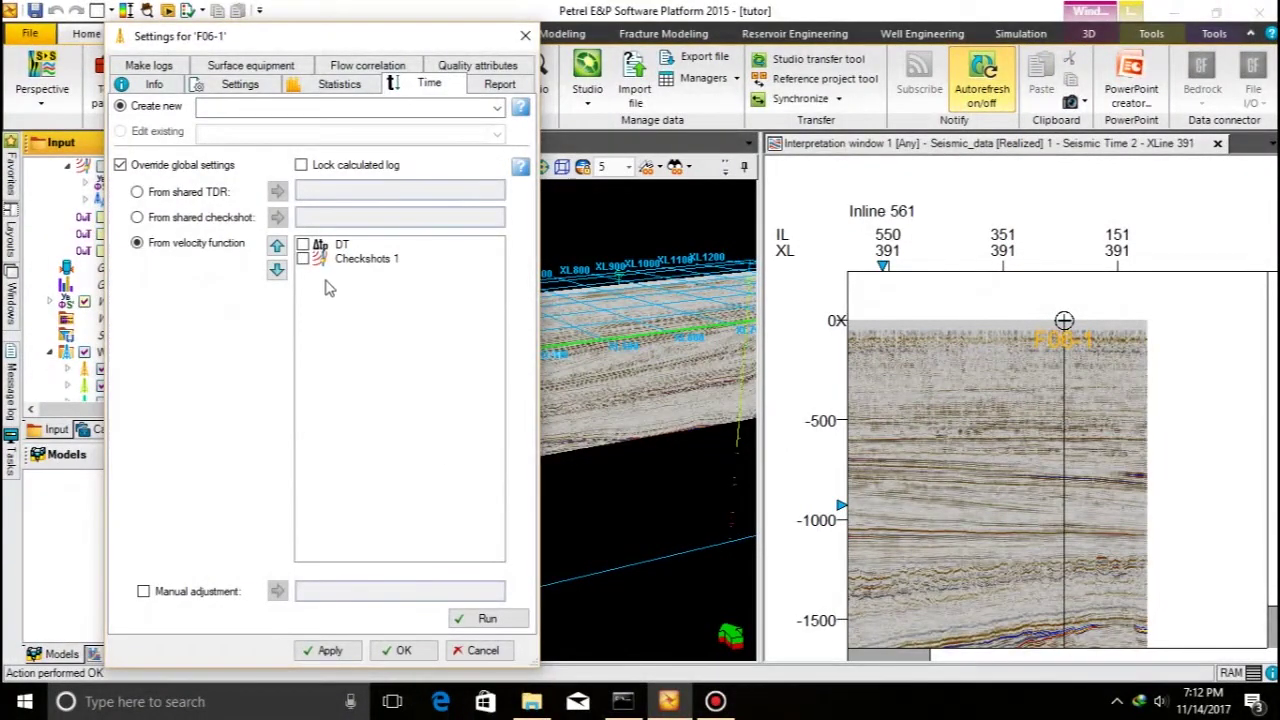
left_click(304, 259)
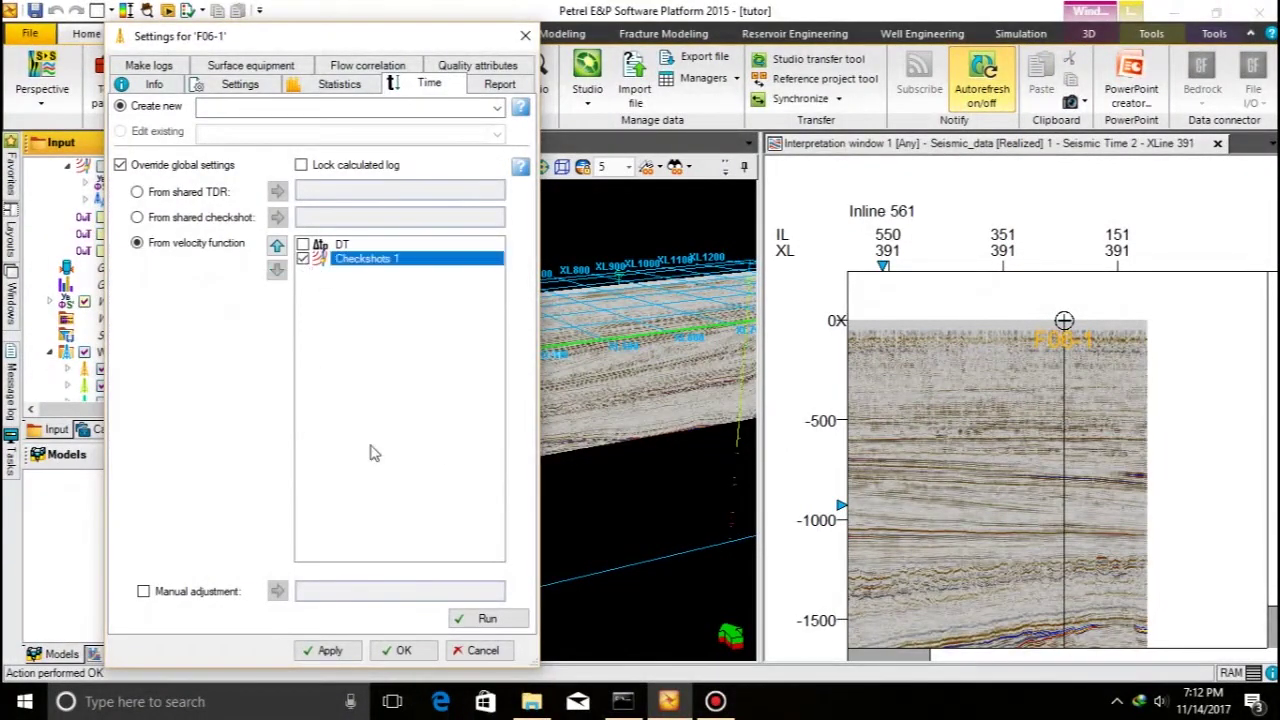
left_click(487, 618)
left_click(400, 650)
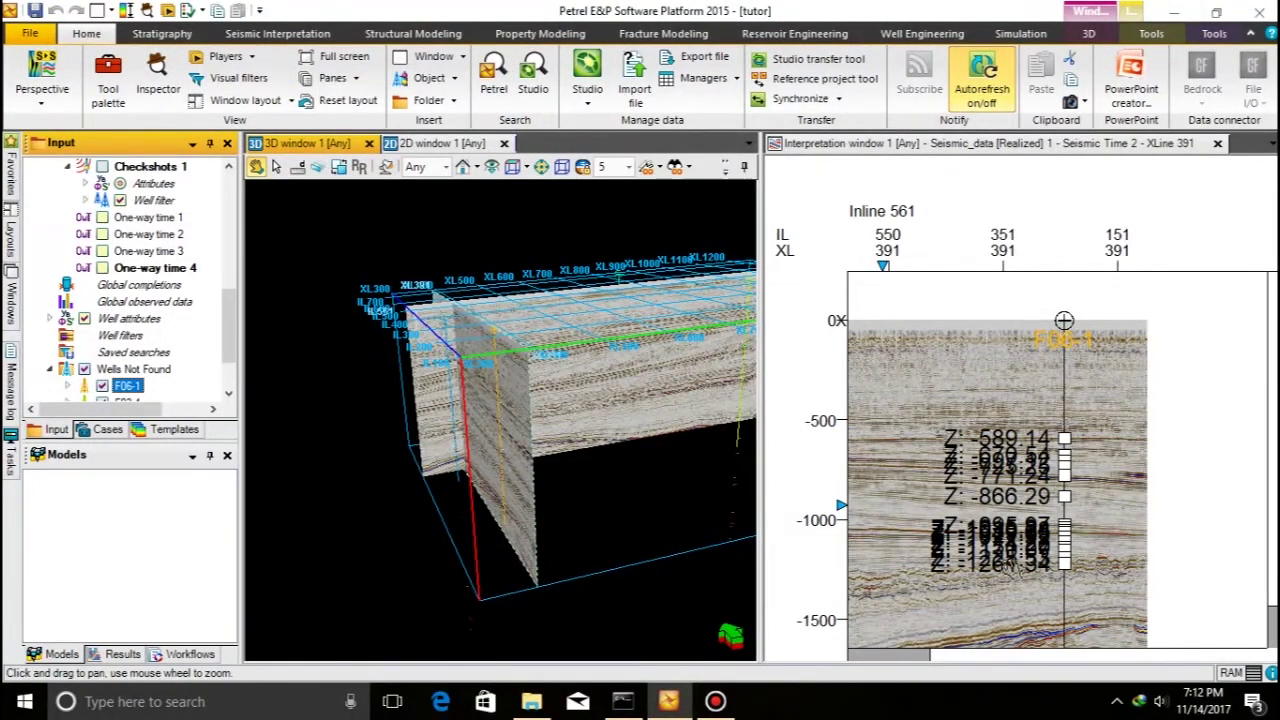
- Label the Well tops 1 markers by Surface instead of Z and examine them against the seismic in the interpretation window
scroll(1030, 520, "up", 3)
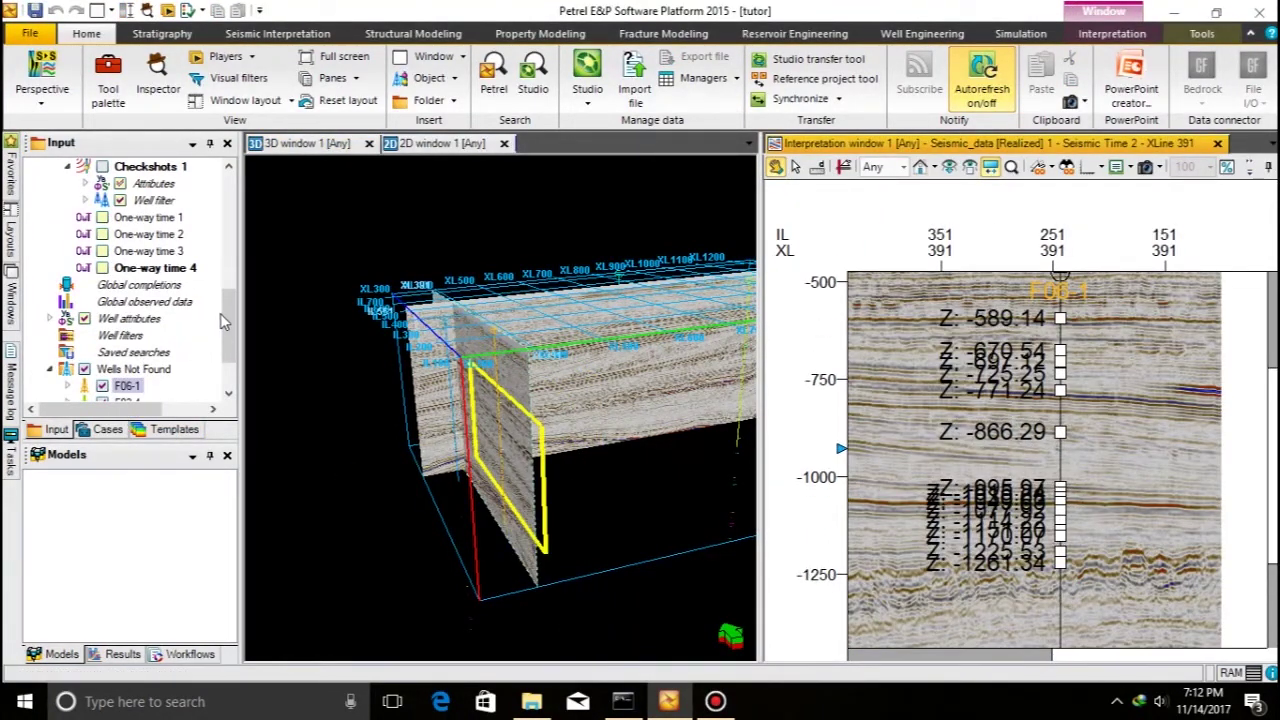
scroll(222, 320, "down", 2)
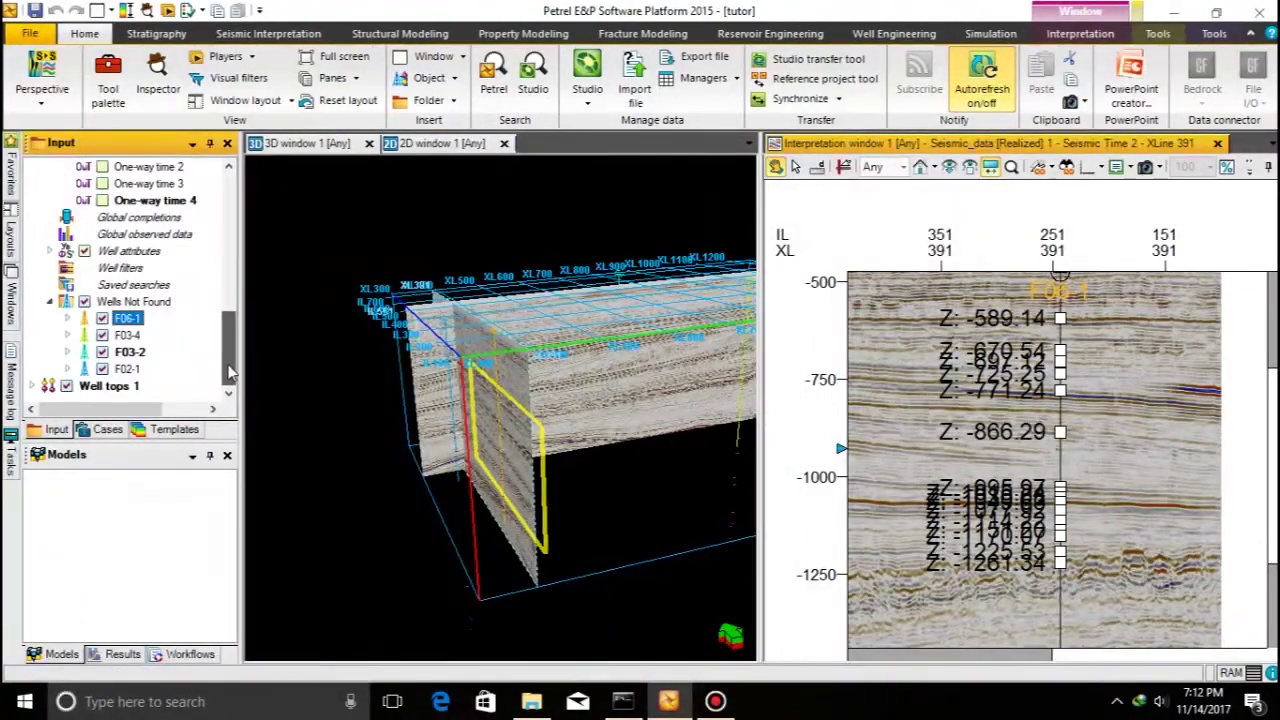
left_click(31, 386)
scroll(86, 340, "down", 4)
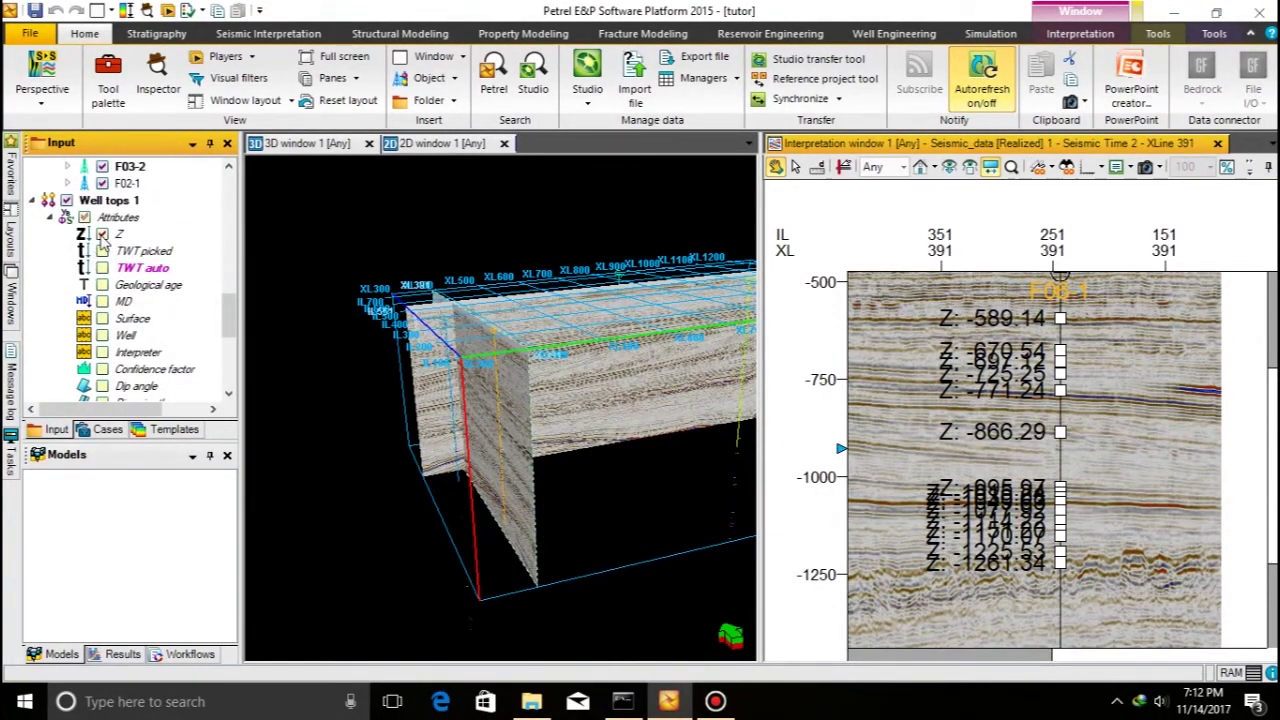
left_click(102, 234)
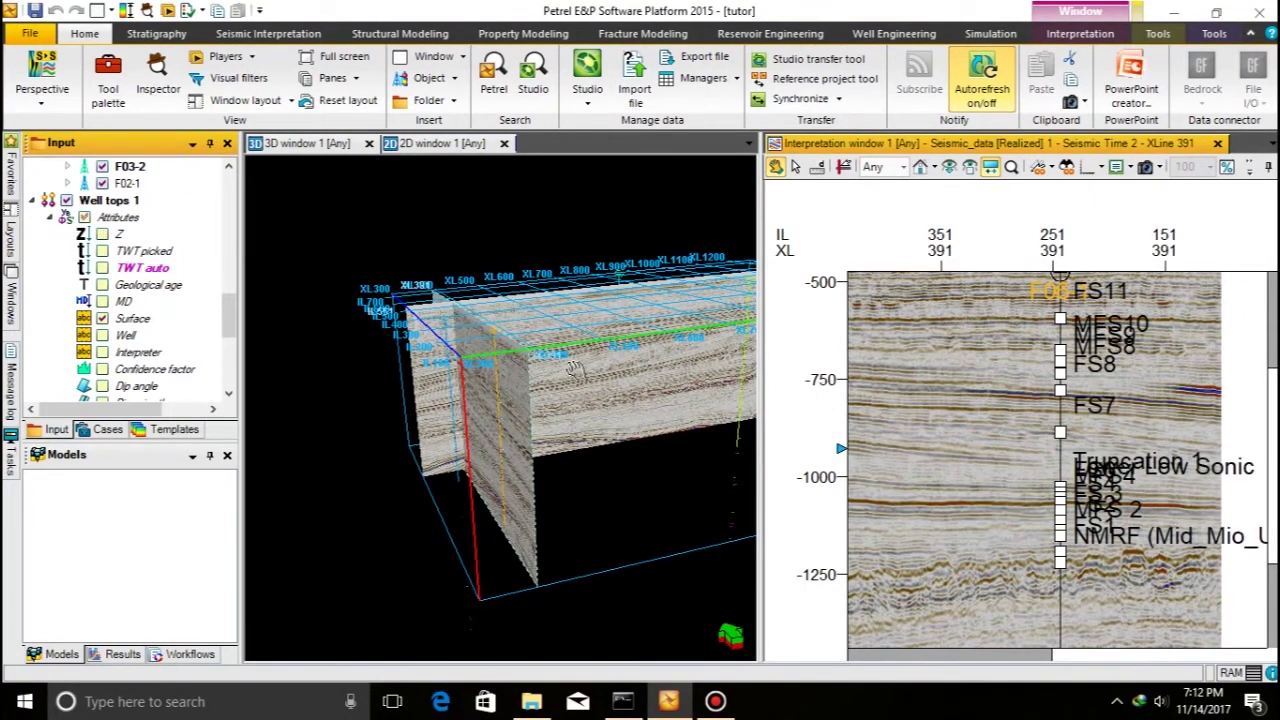
left_click_drag(1020, 484, 1001, 497)
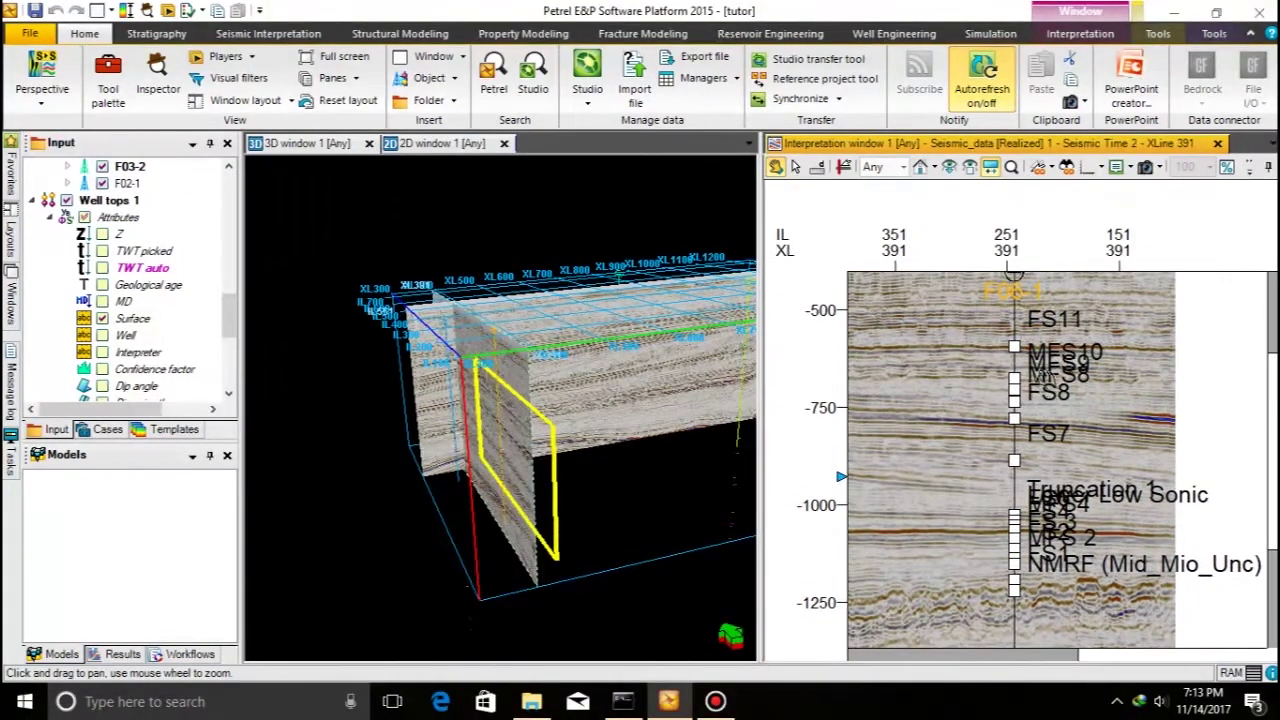
scroll(1025, 367, "up", 3)
left_click_drag(915, 395, 972, 500)
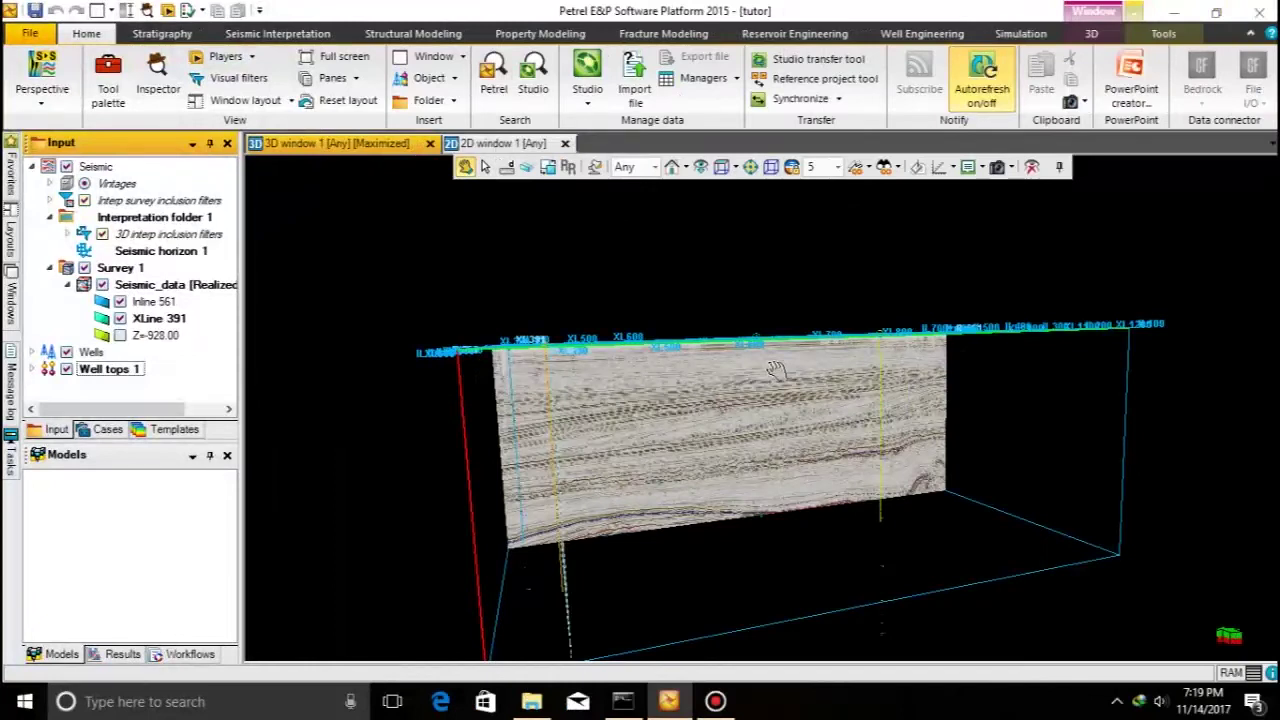
- Open F3-Horizon-MFS4.xyt from the Surface_data folder for import as General lines/points (ASCII)
left_click_drag(800, 400, 804, 421)
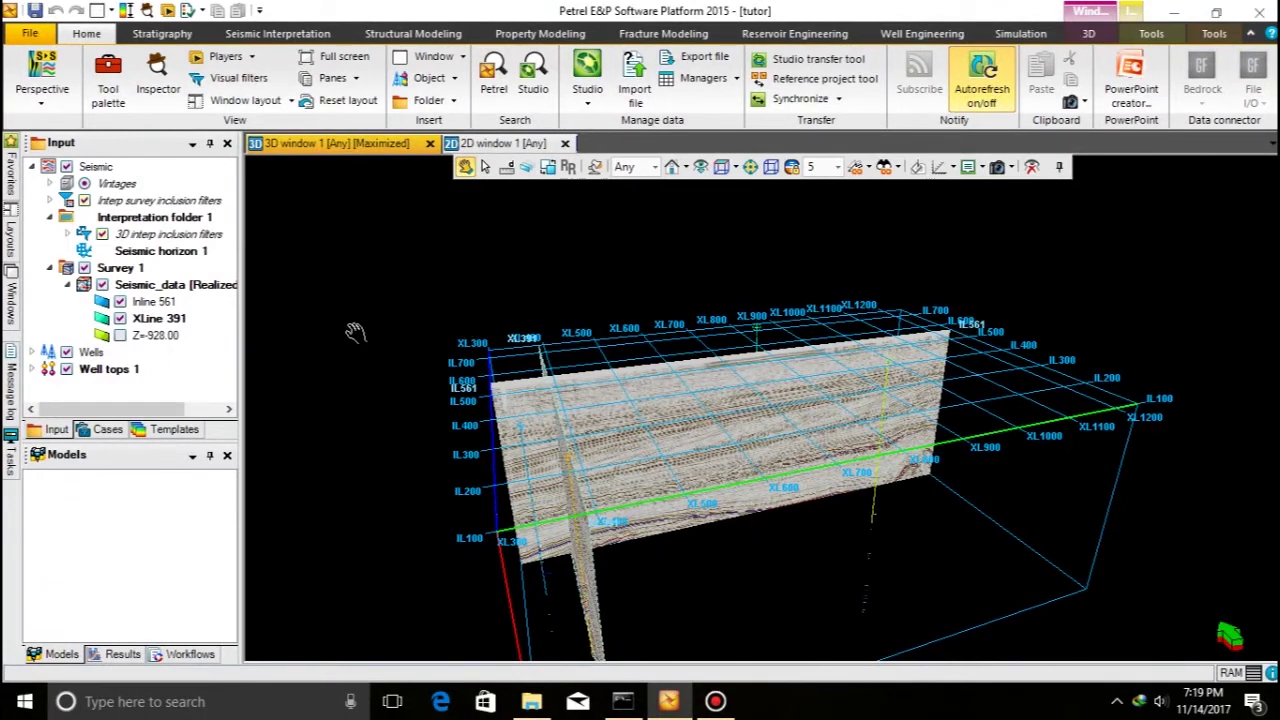
right_click(141, 395)
left_click(159, 394)
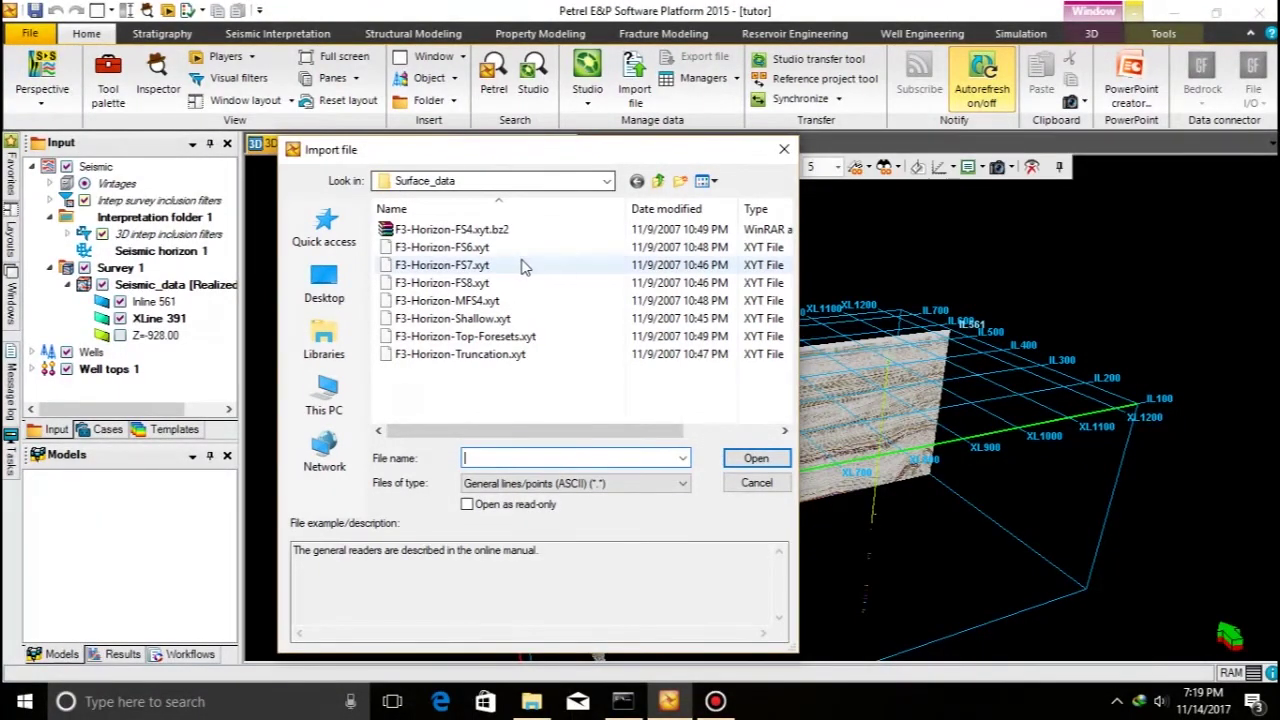
left_click(480, 302)
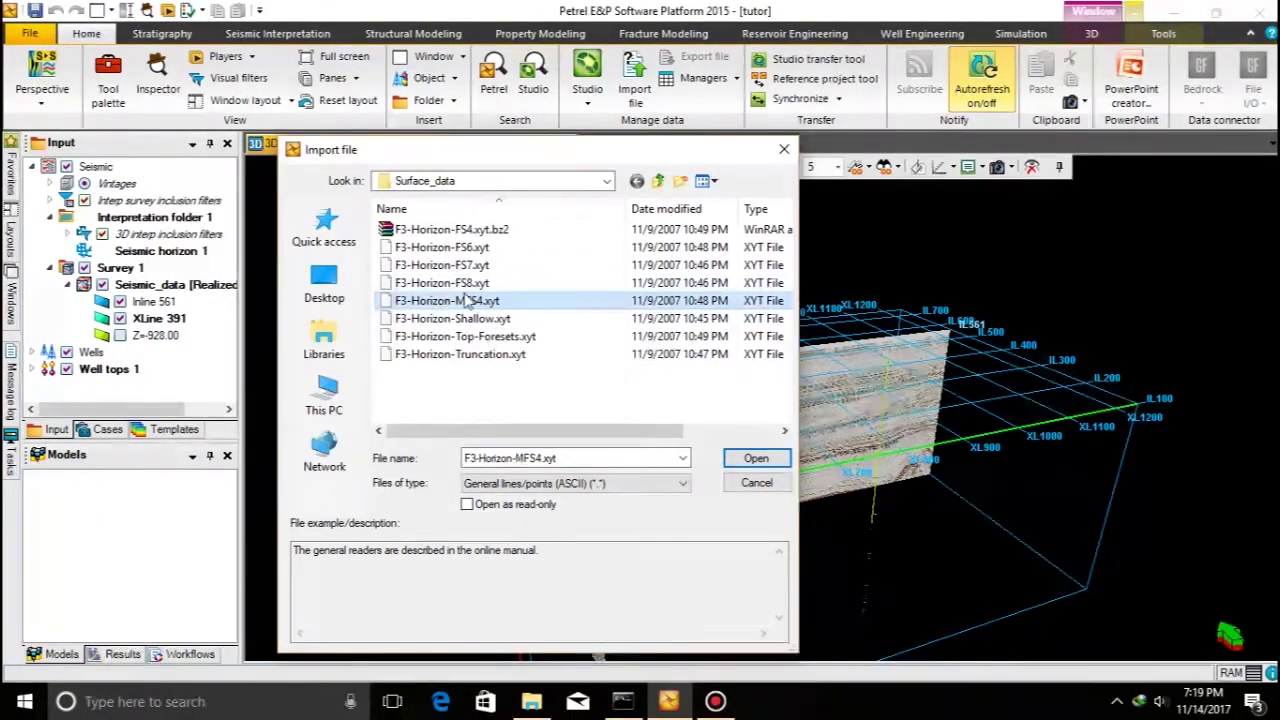
left_click(530, 485)
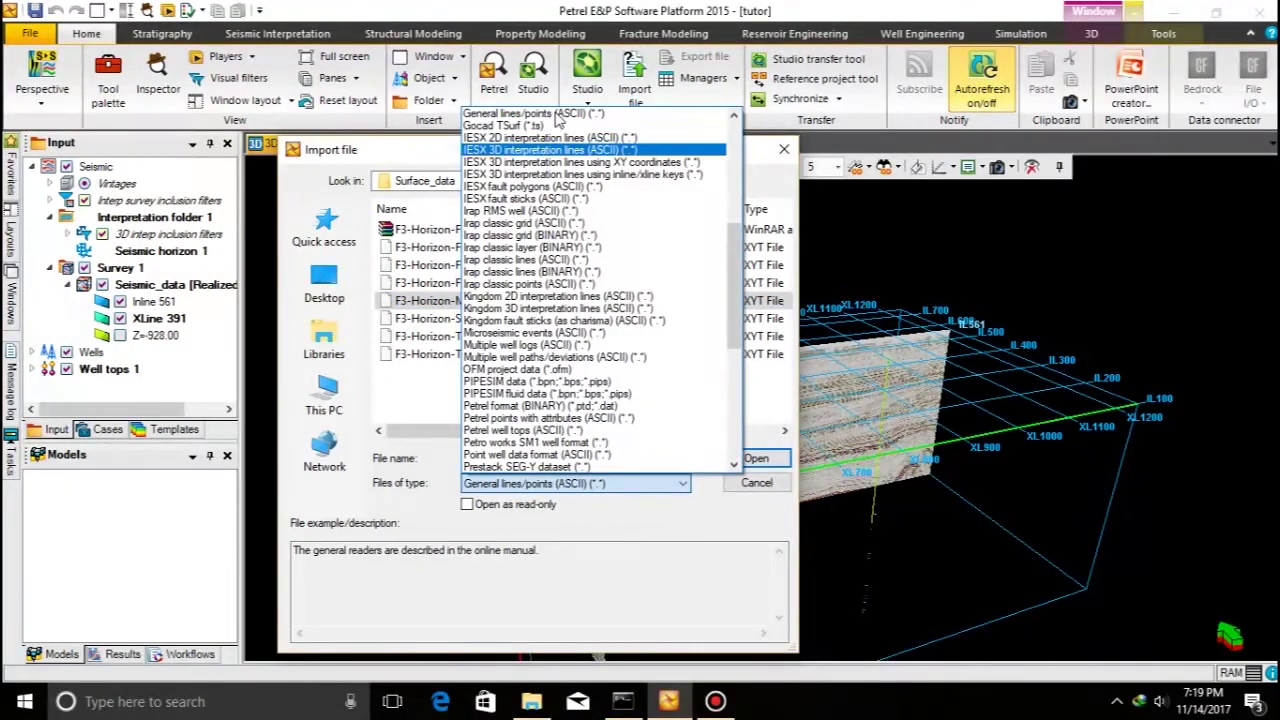
scroll(545, 130, "up", 1)
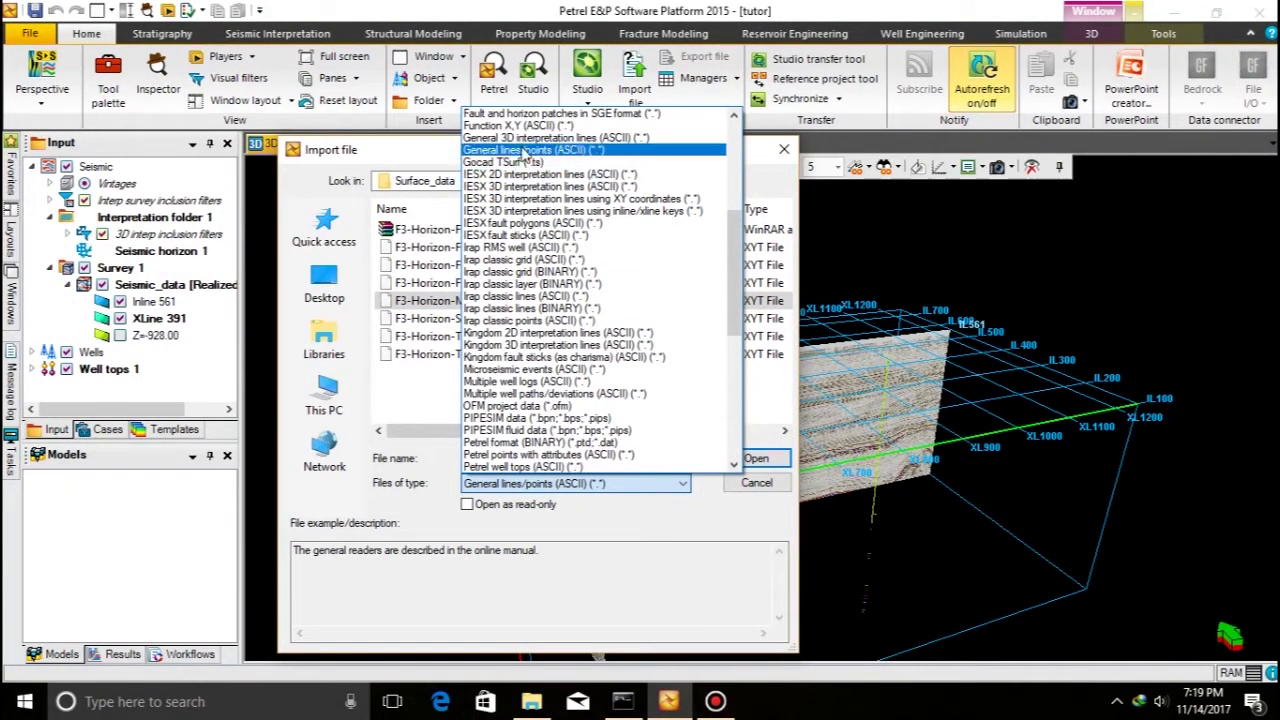
left_click(530, 150)
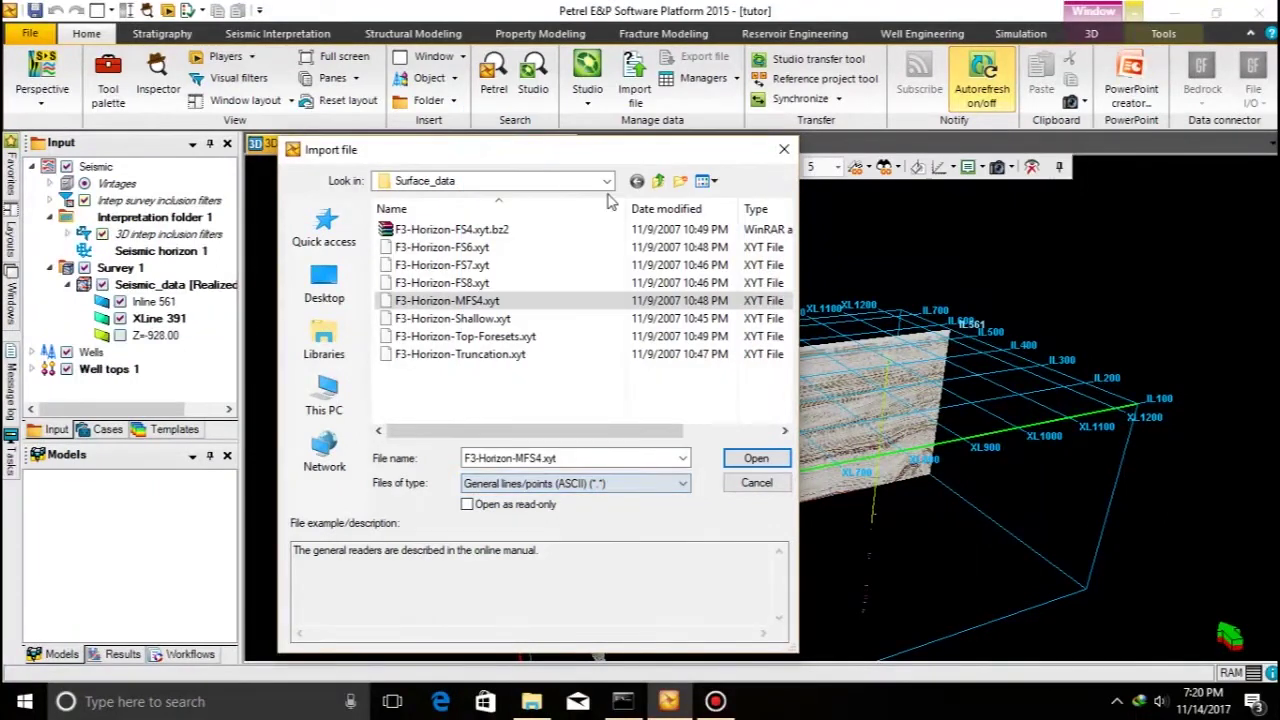
left_click(752, 458)
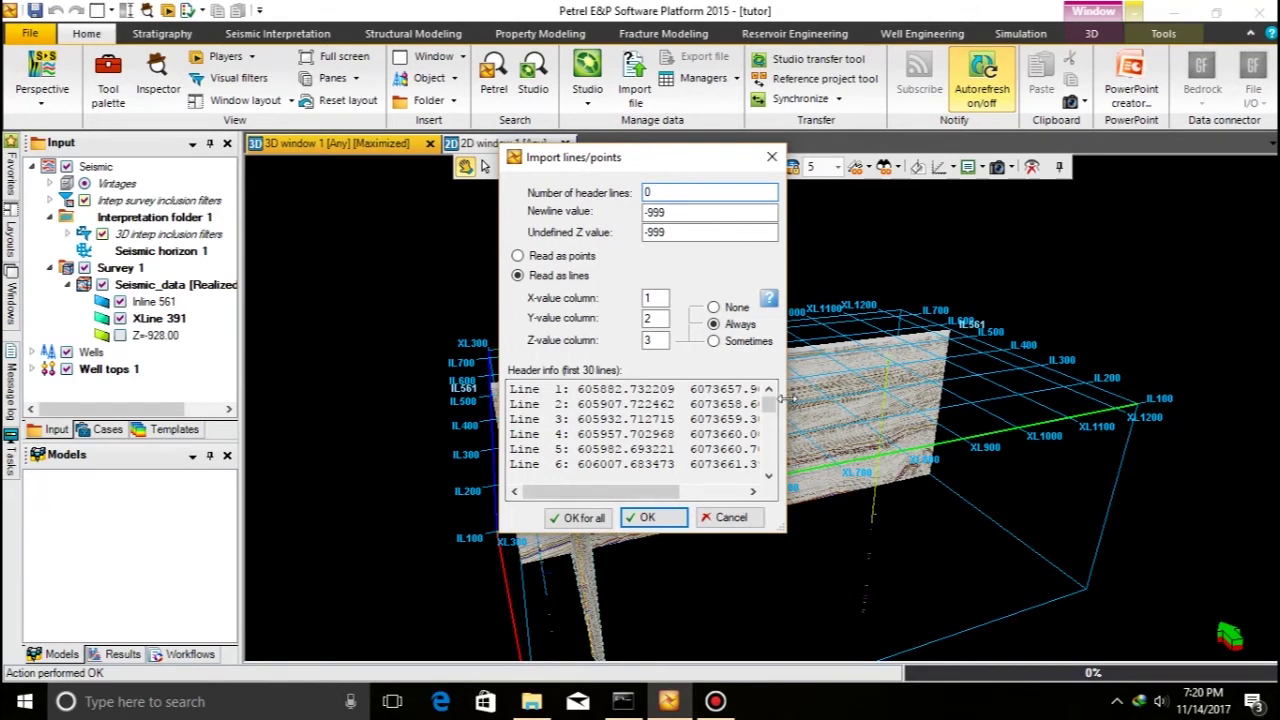
- Check the X, Y and Z column numbers and the header line count against the file's header info
left_click_drag(776, 404, 755, 357)
left_click_drag(577, 390, 676, 396)
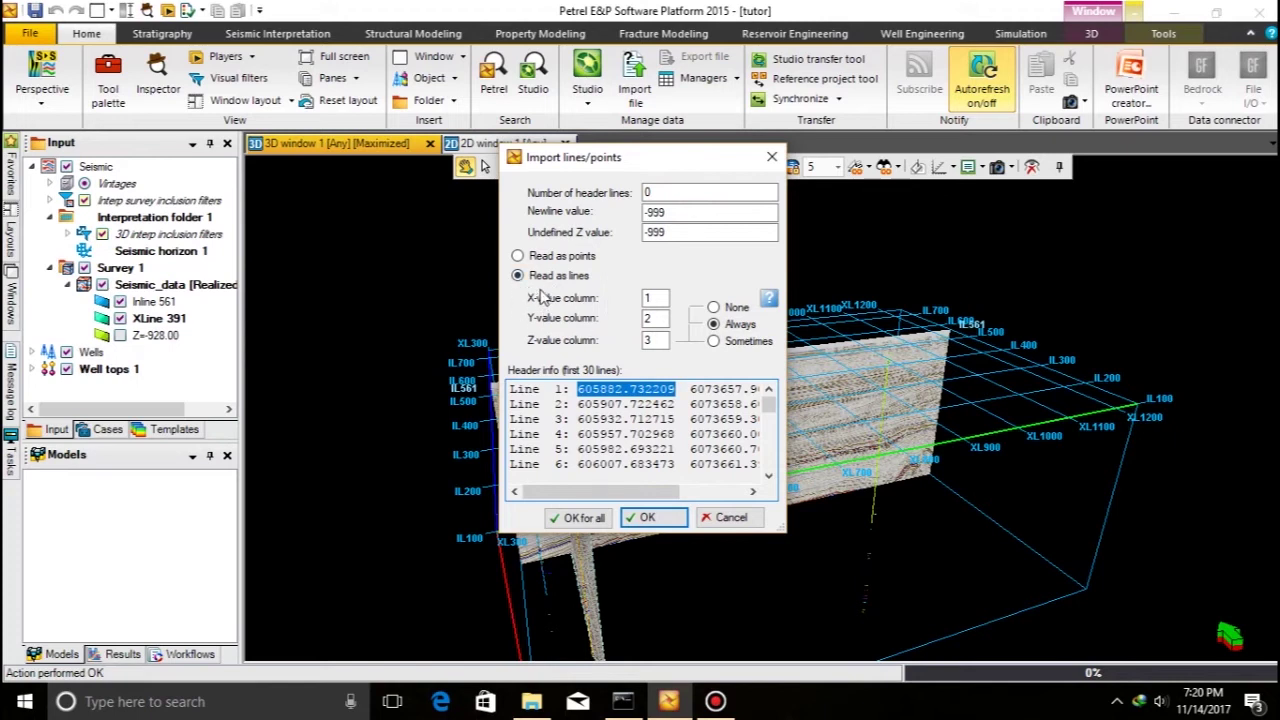
mouse_move(690, 392)
left_mouse_down()
mouse_move(724, 393)
mouse_move(676, 398)
left_mouse_up()
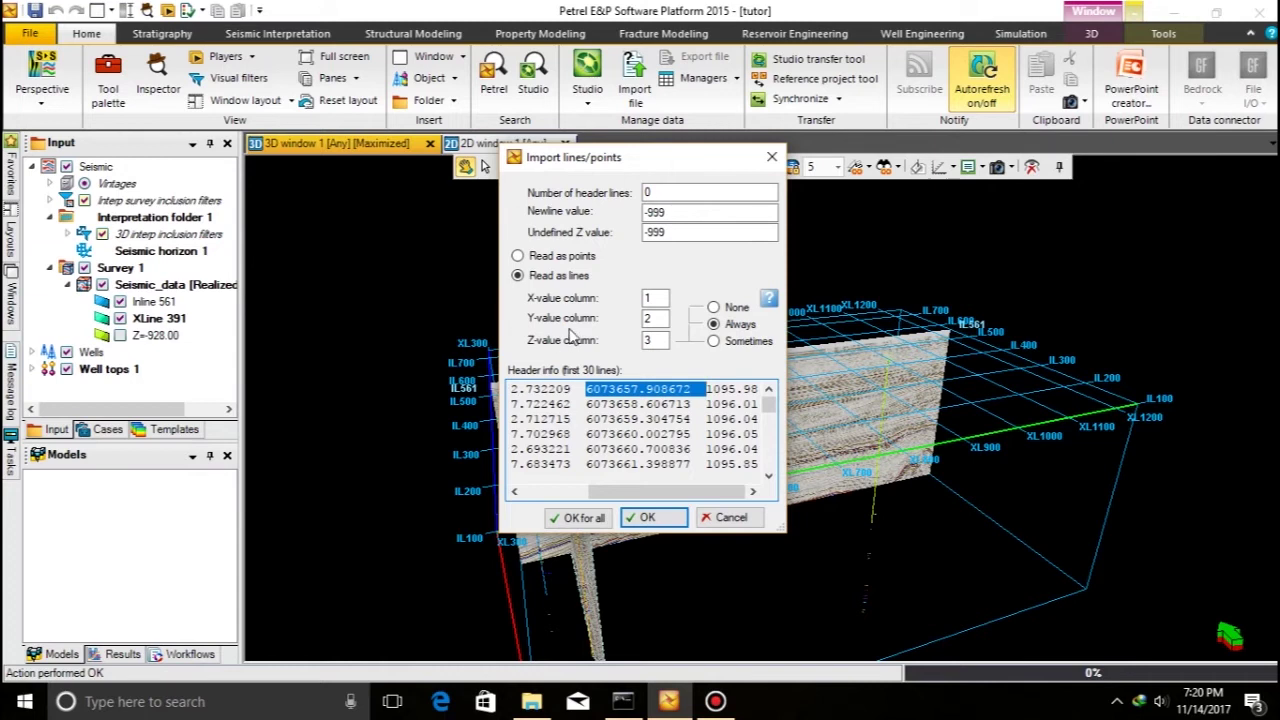
left_click_drag(706, 389, 758, 390)
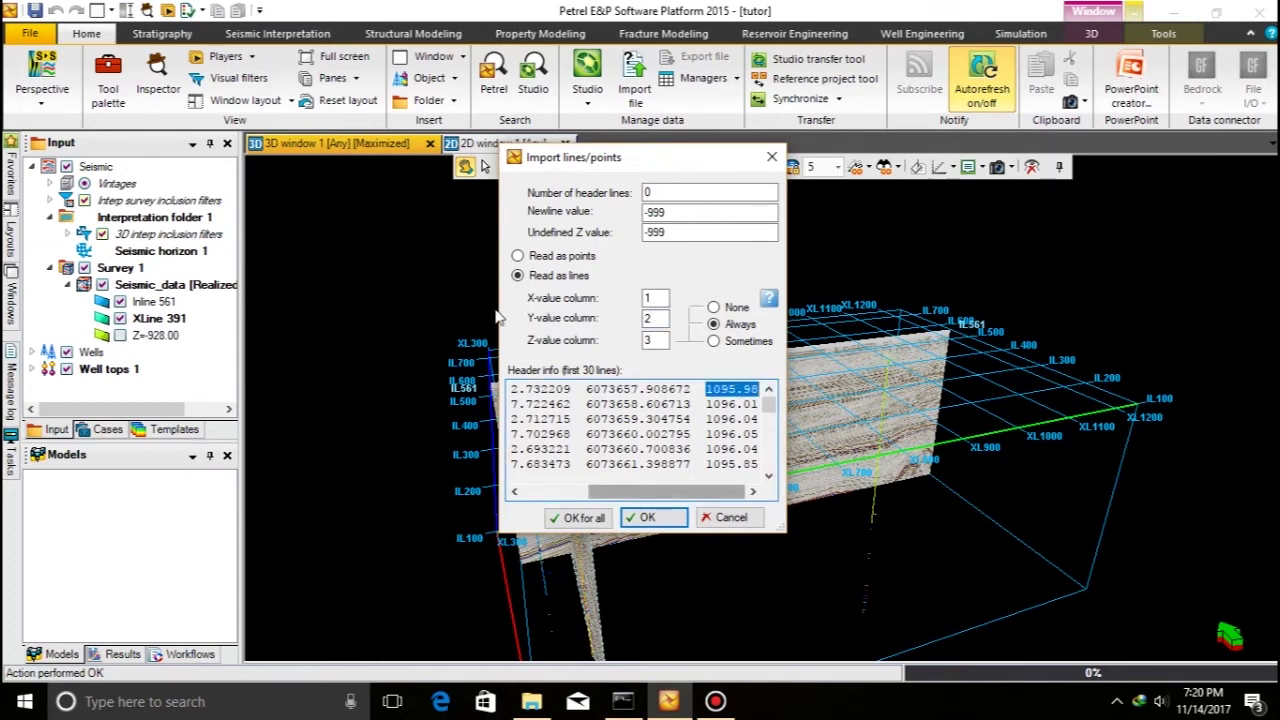
left_click(660, 340)
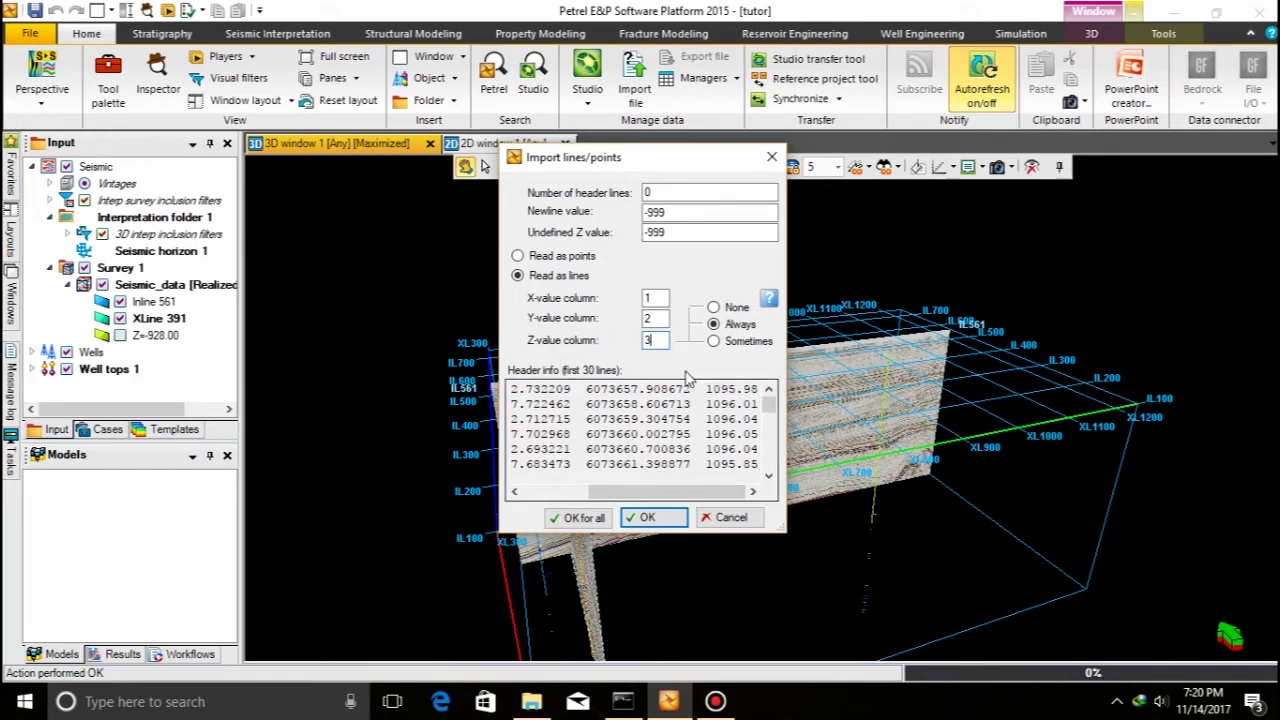
left_click(648, 192)
left_click(548, 491)
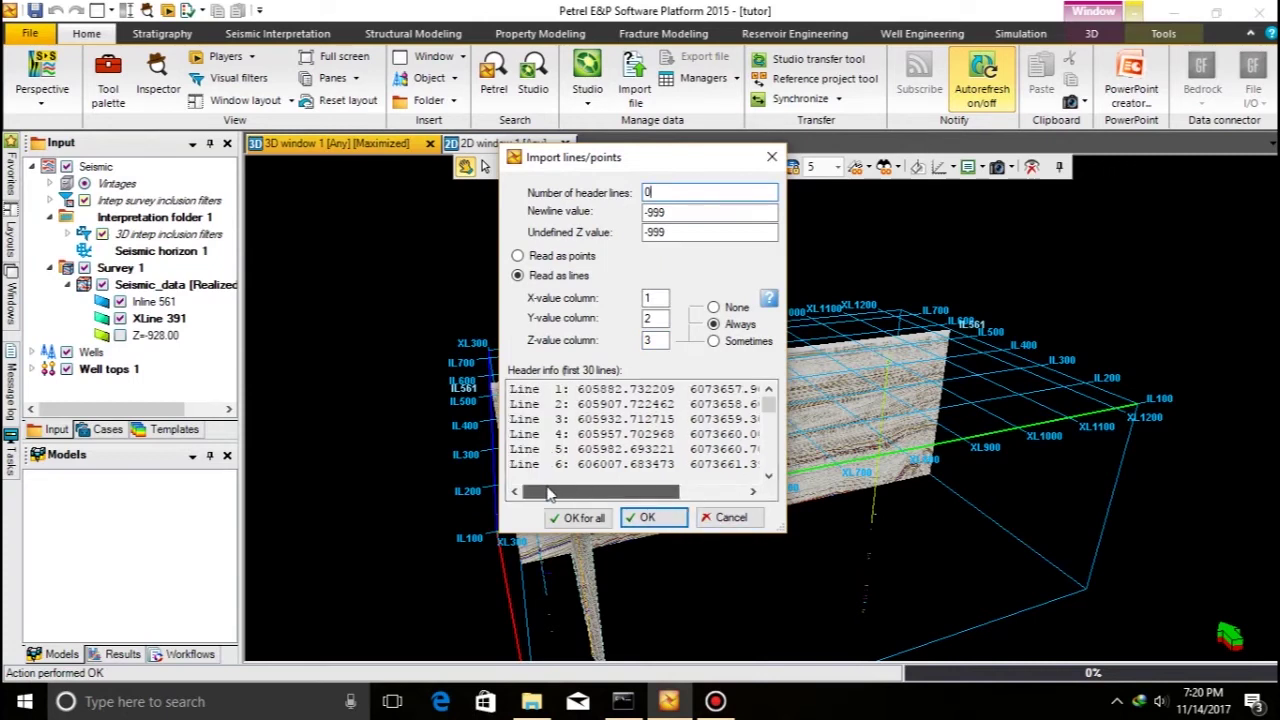
left_click_drag(584, 395, 671, 400)
left_click_drag(550, 389, 868, 372)
left_click_drag(638, 487, 537, 500)
left_click(578, 403)
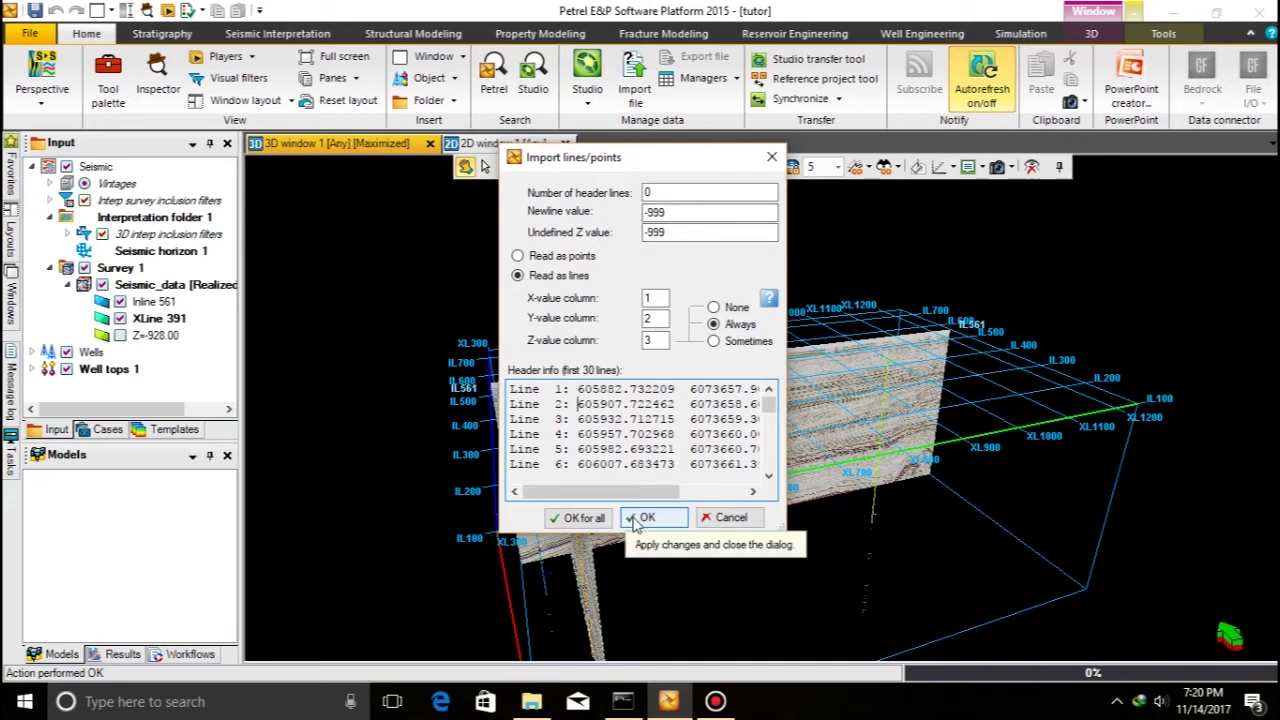
- Accept the line import settings for all files and import the MFS4 horizon with template Elevation time and line type Other
left_click(584, 517)
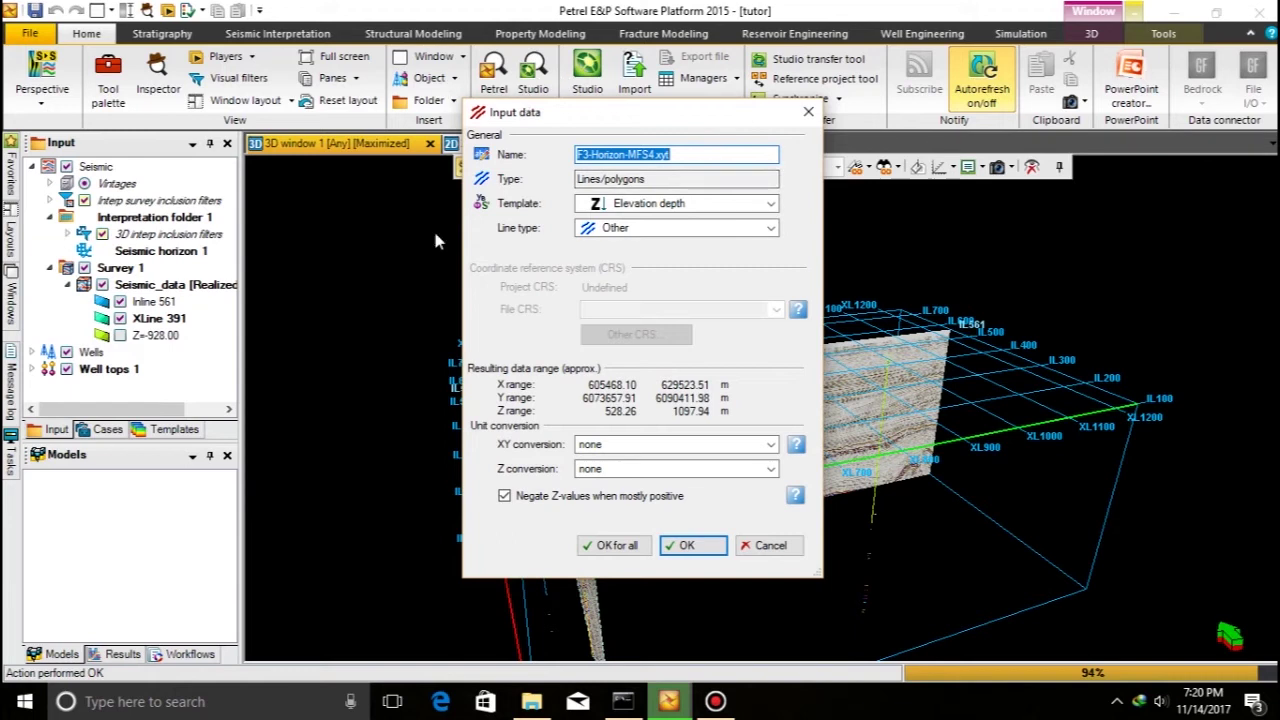
left_click(660, 203)
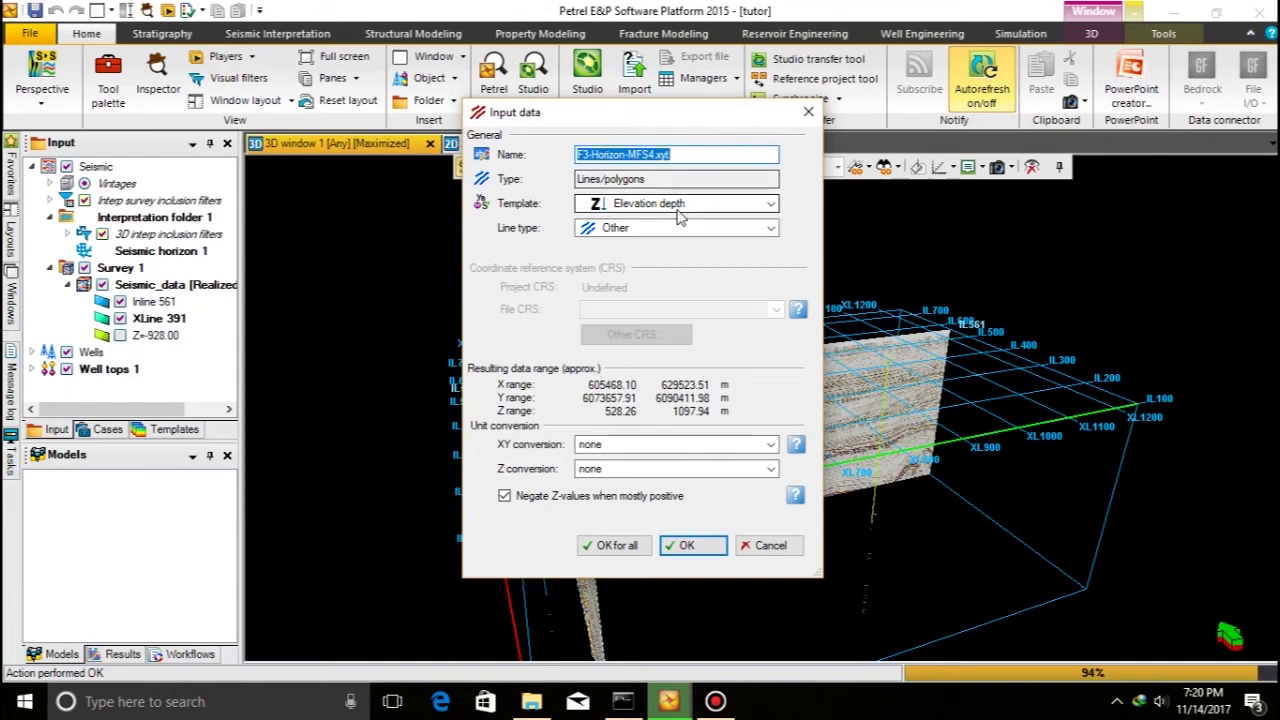
left_click(678, 216)
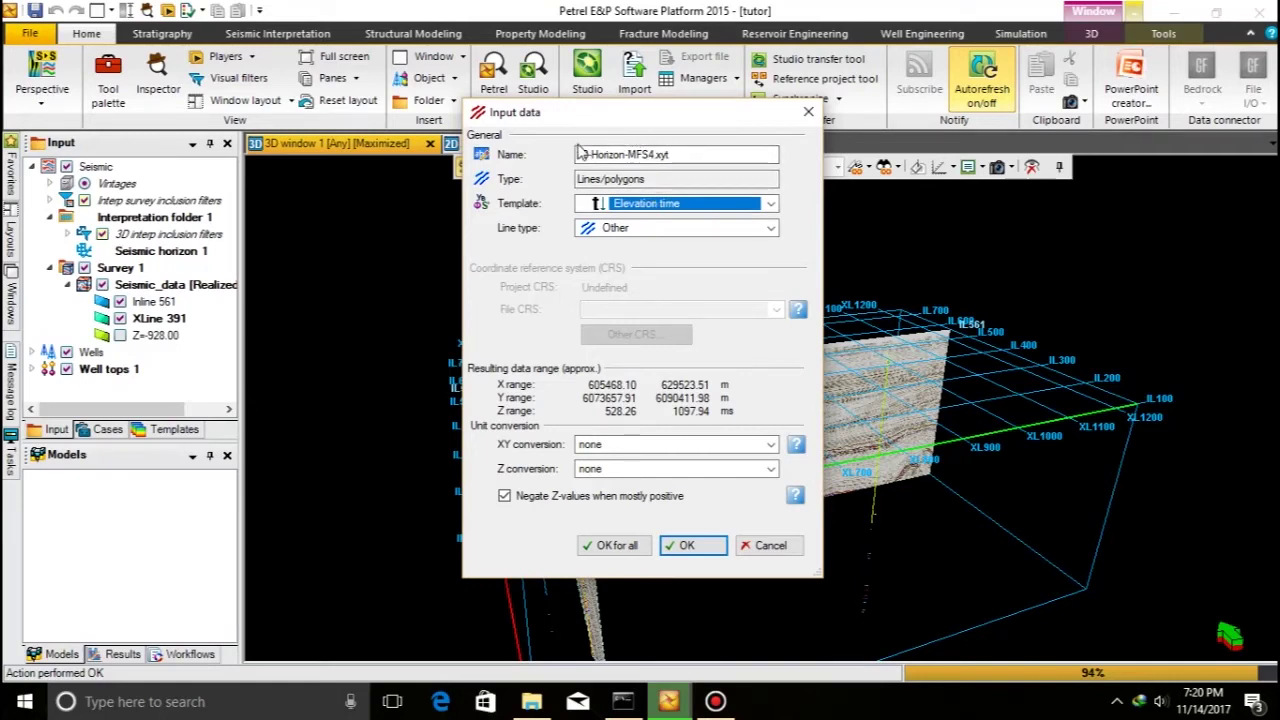
left_click(625, 228)
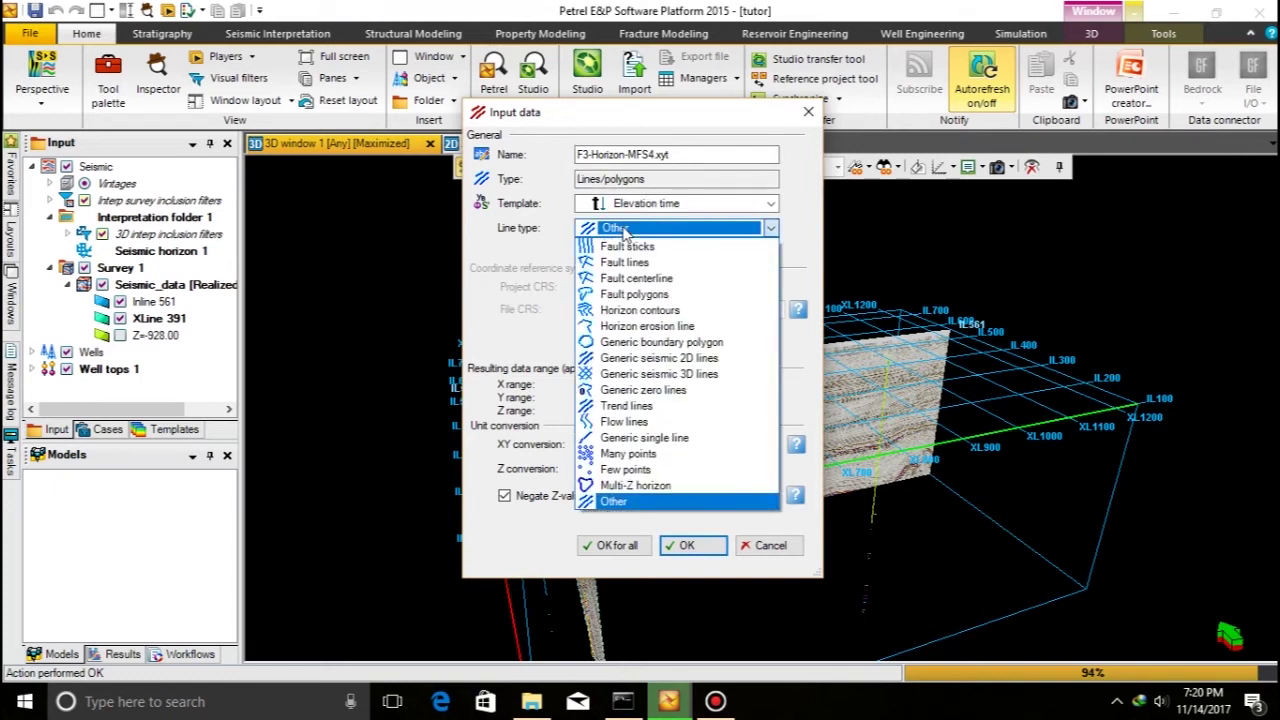
left_click(640, 503)
left_click(684, 545)
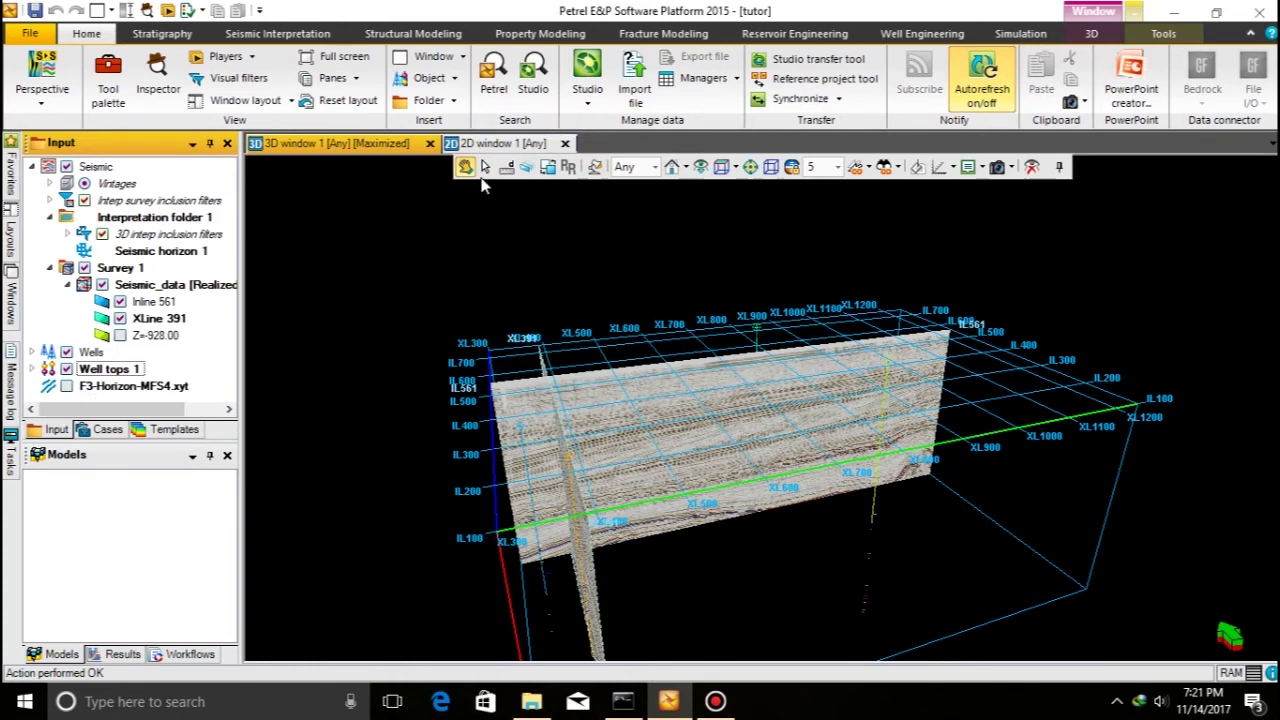
- Display the F3-Horizon-MFS4.xyt lines in the 3D window and examine them against the seismic sections
left_click(66, 386)
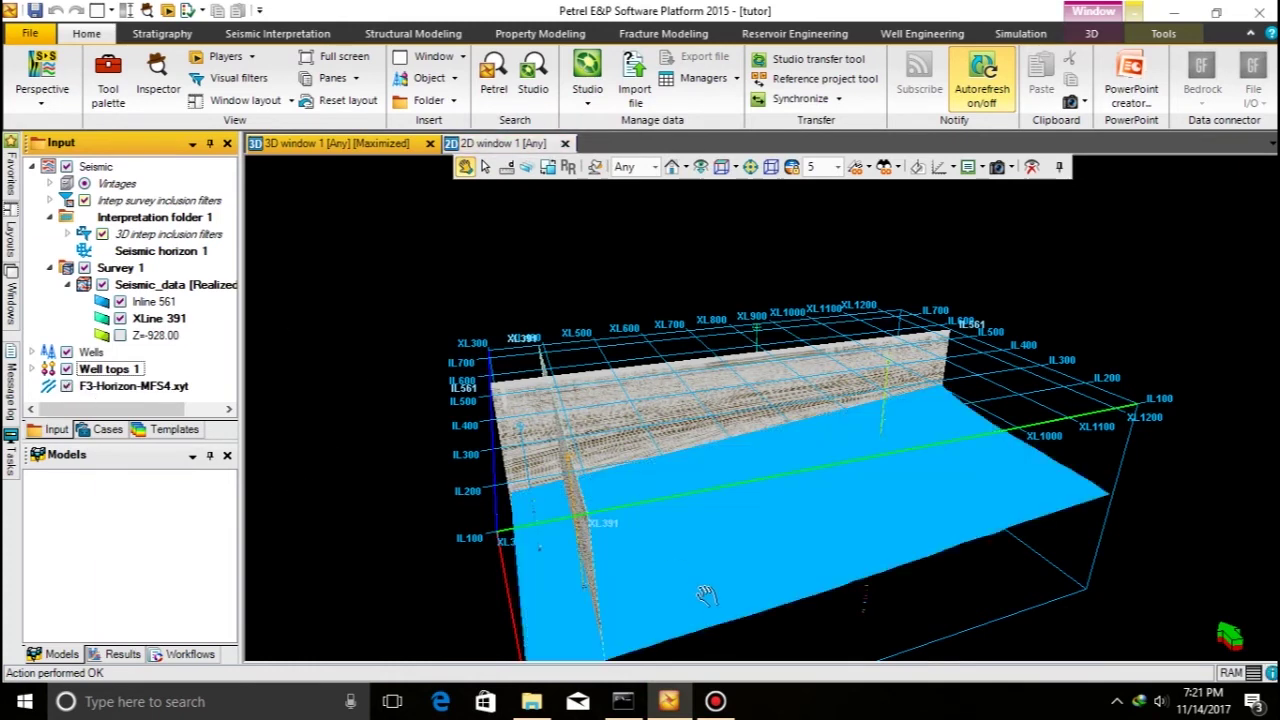
left_click_drag(686, 543, 620, 444)
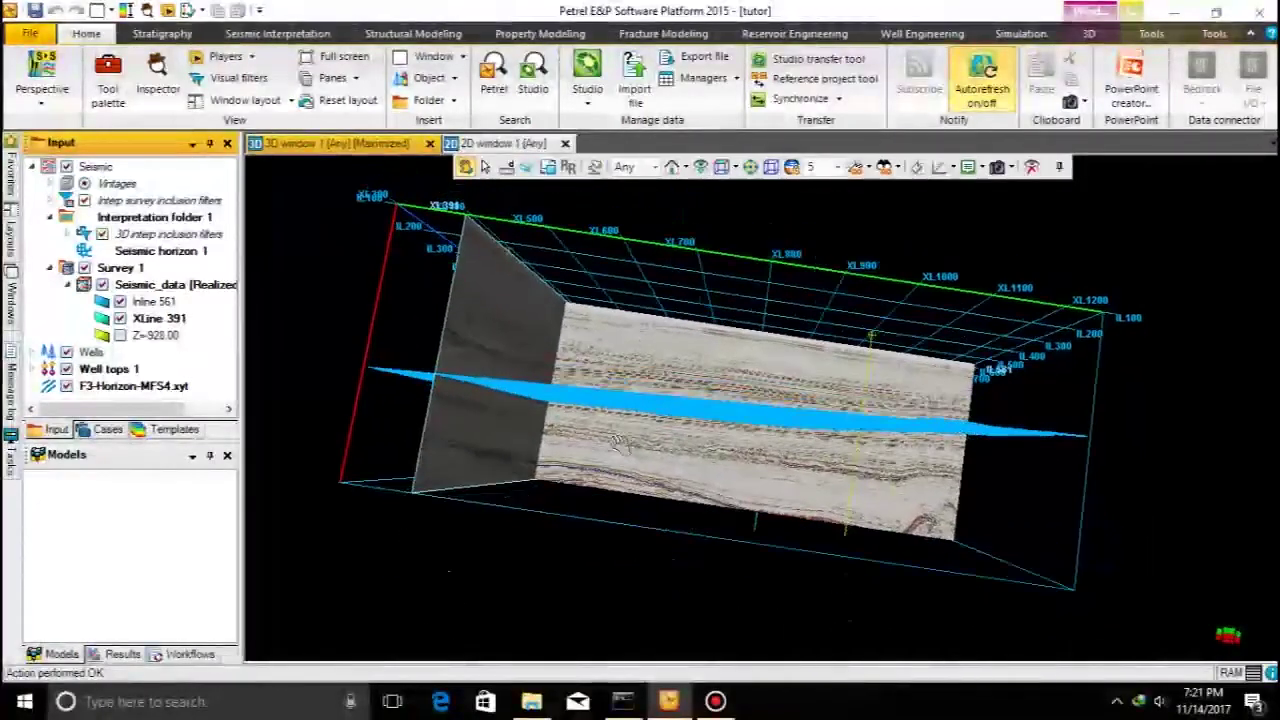
left_click_drag(425, 457, 483, 498)
mouse_move(970, 315)
left_mouse_down()
mouse_move(985, 350)
mouse_move(991, 309)
left_mouse_up()
- Turn on Anti roll for the 3D window camera
right_click(1001, 290)
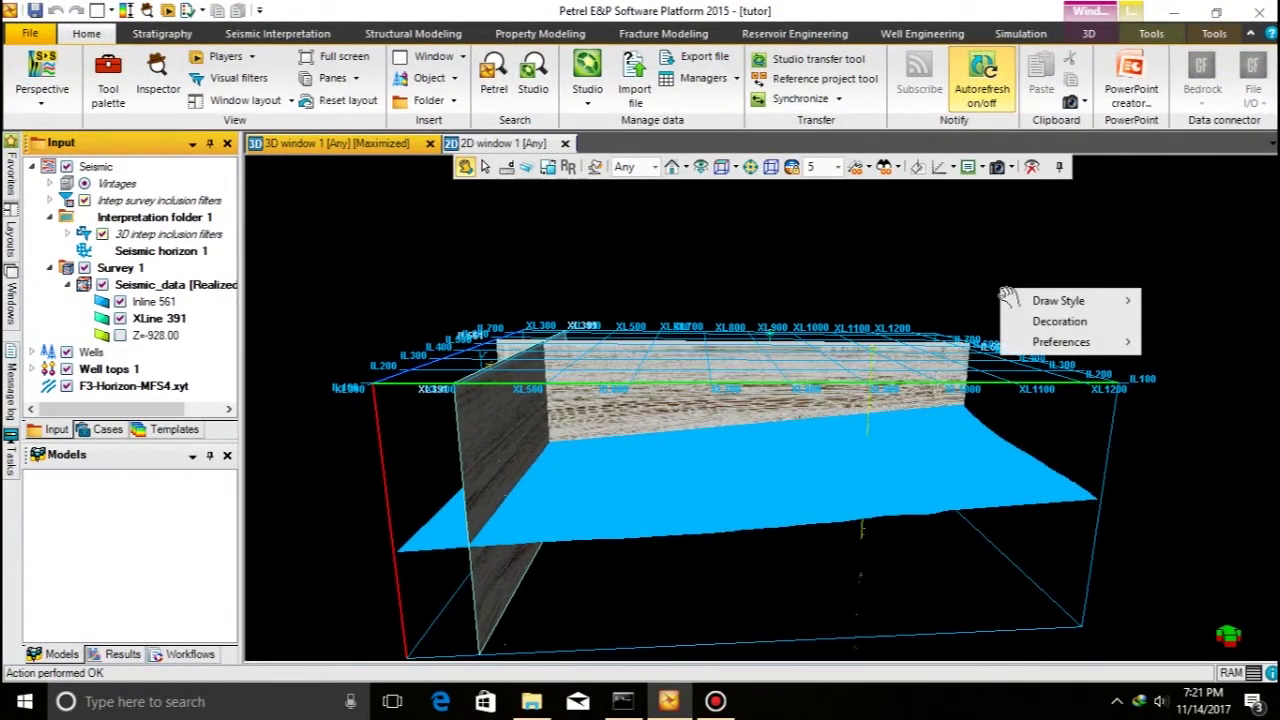
mouse_move(1077, 348)
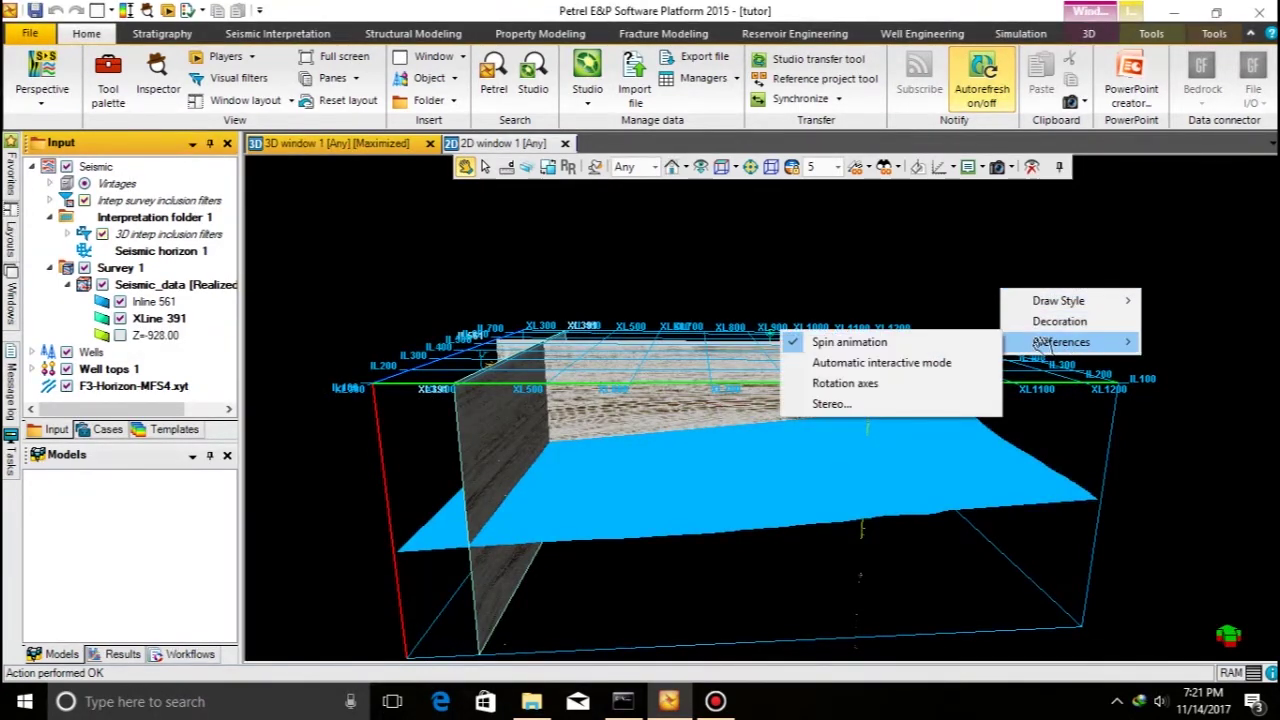
left_click(1090, 36)
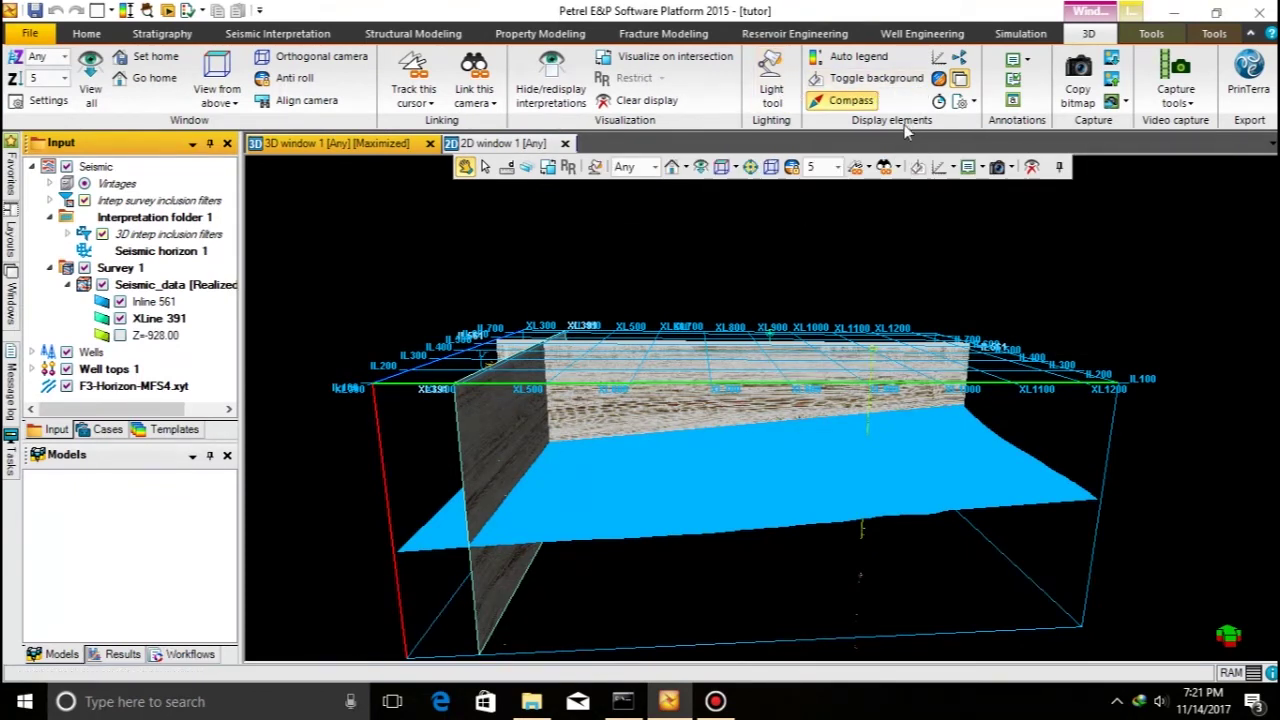
left_click(292, 78)
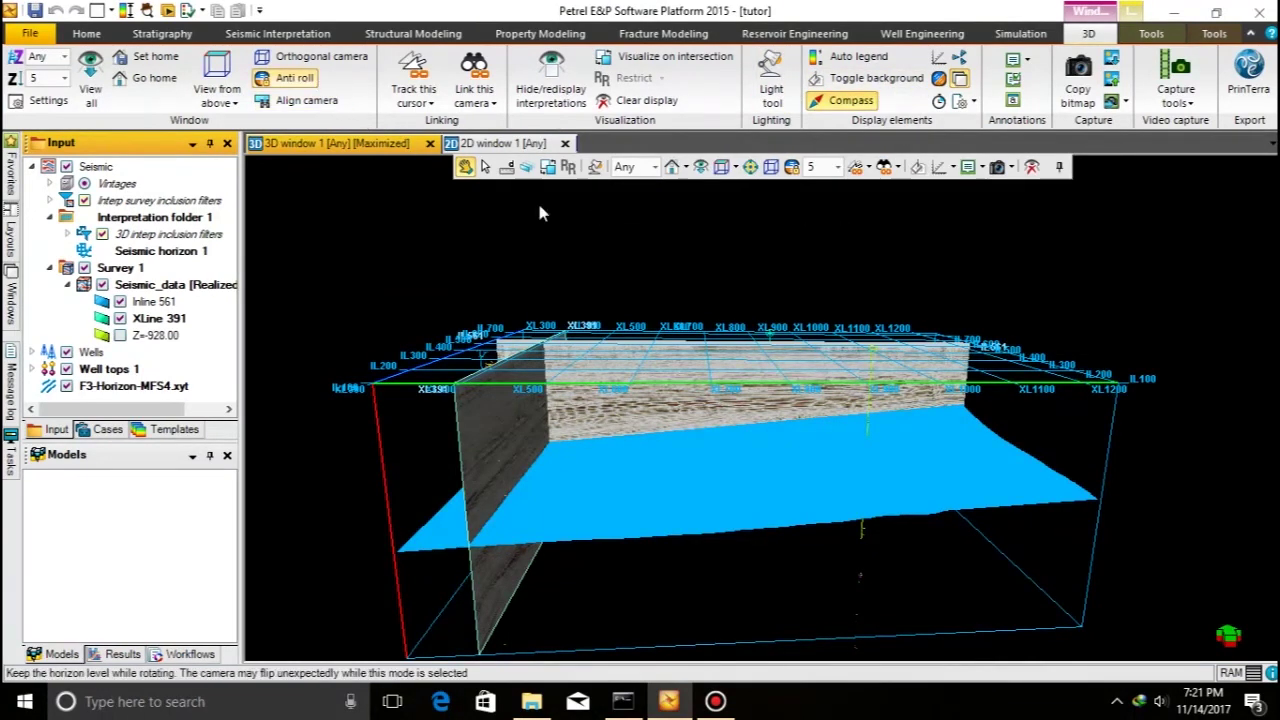
left_click_drag(645, 385, 552, 410)
- Switch the F3-Horizon-MFS4.xyt lines to a local (private) color table and accept the settings
left_click(105, 386)
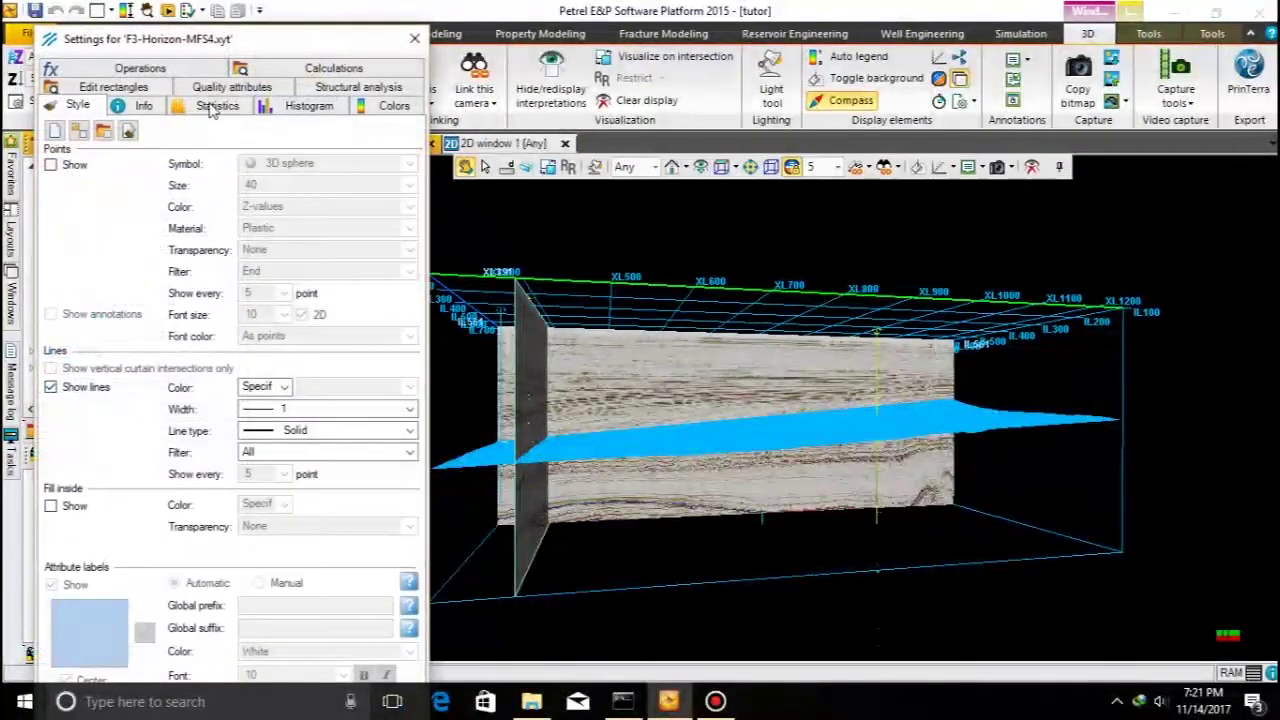
left_click(372, 108)
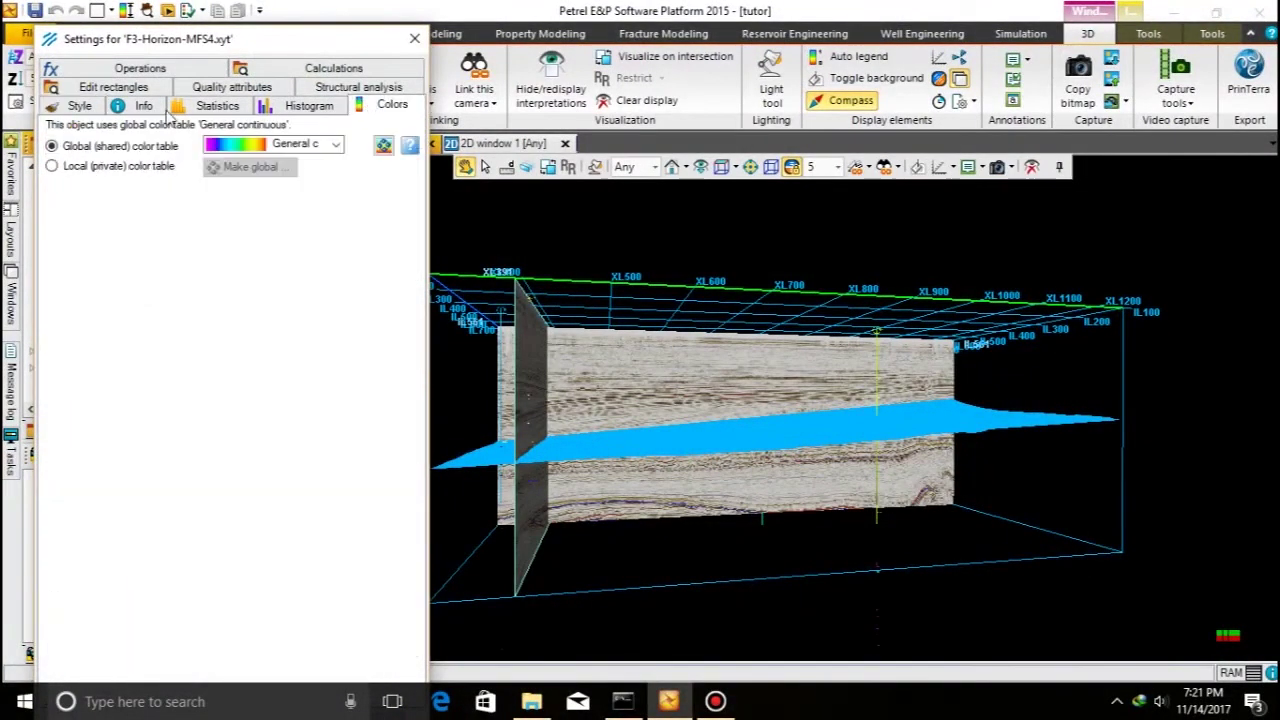
left_click(116, 168)
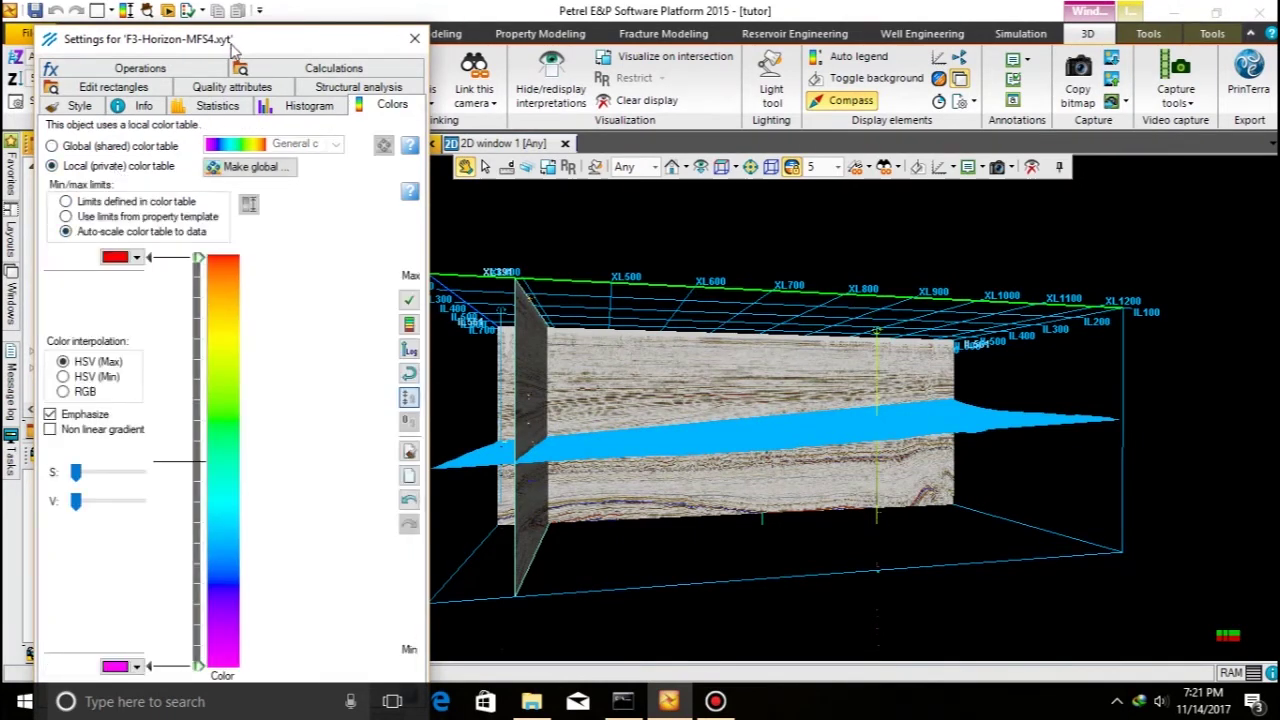
left_click_drag(231, 48, 254, 24)
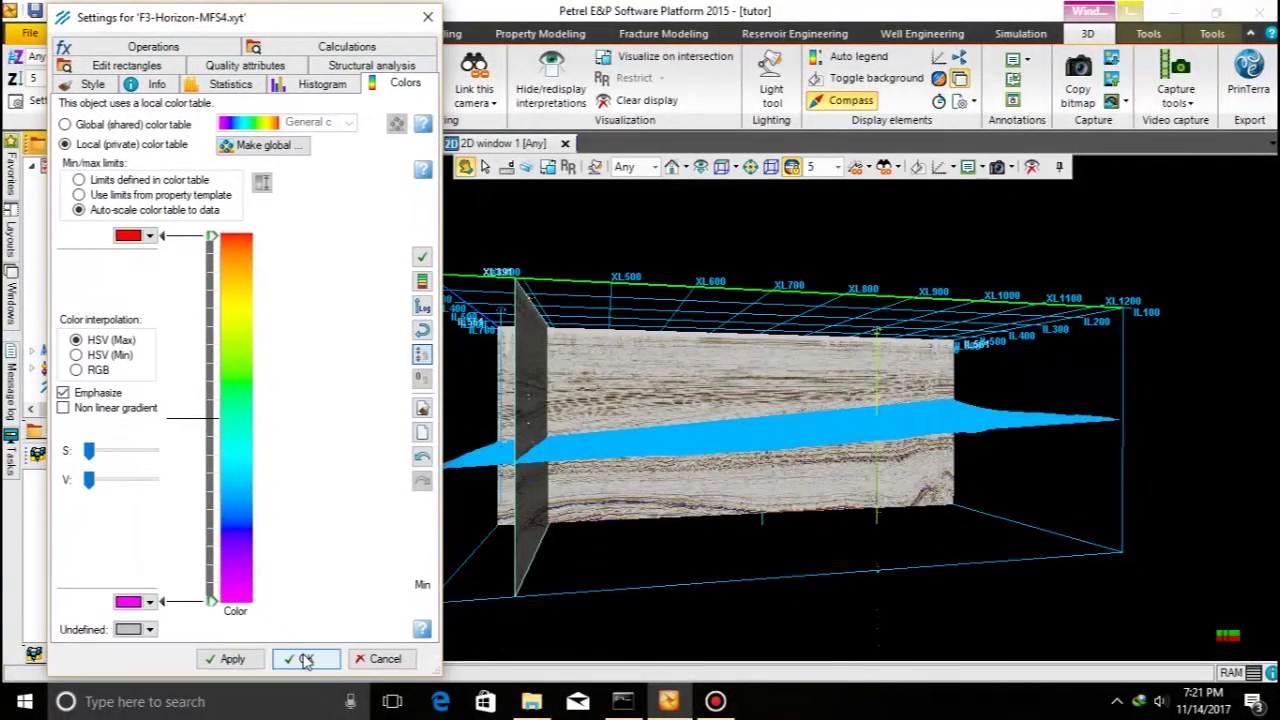
left_click(303, 657)
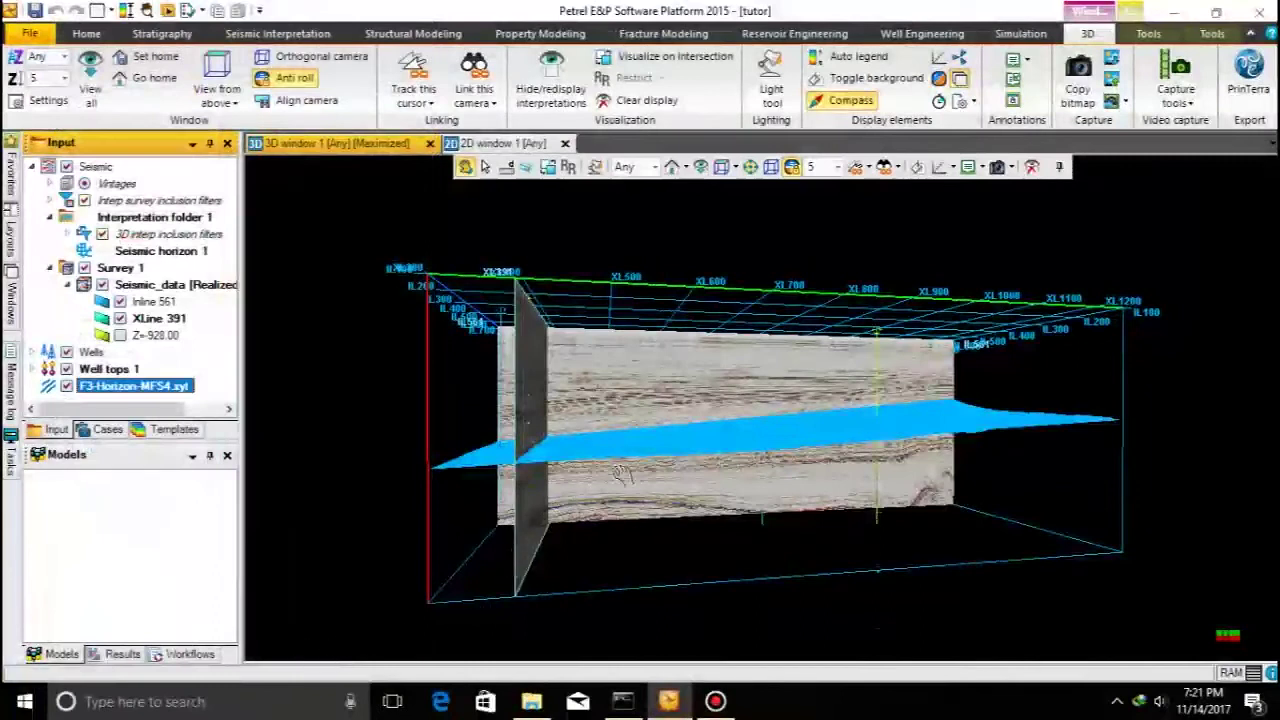
- Review the color and info settings of the F3-Horizon-MFS4.xyt lines and close them without changes
left_click_drag(621, 476, 656, 507)
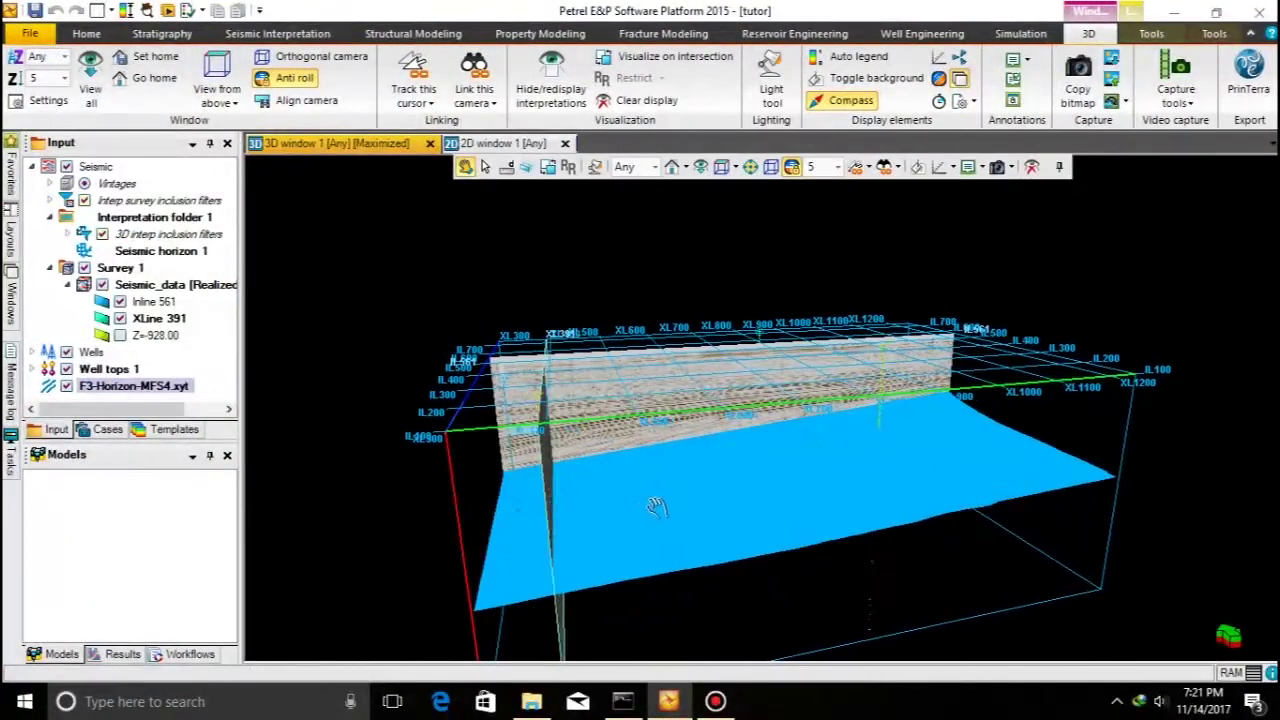
double_click(128, 387)
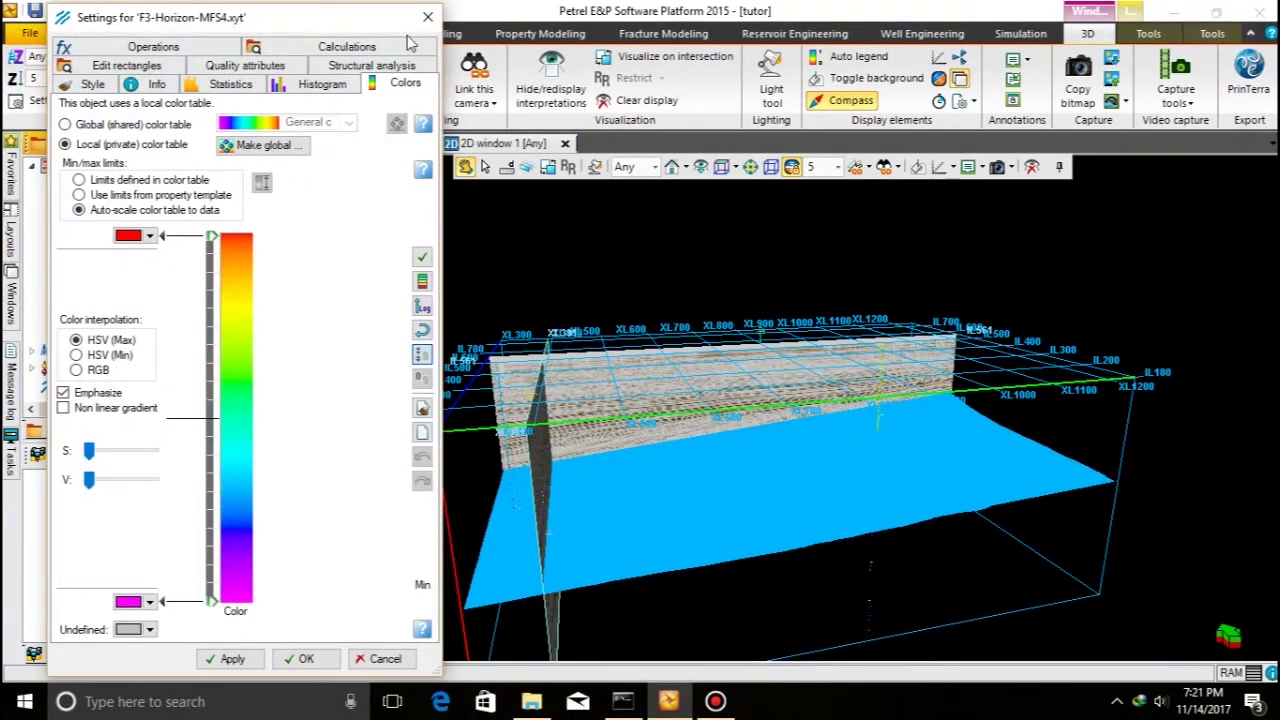
key("ctrl+shift+Tab")
key("ctrl+shift+Tab")
key("ctrl+shift+Tab")
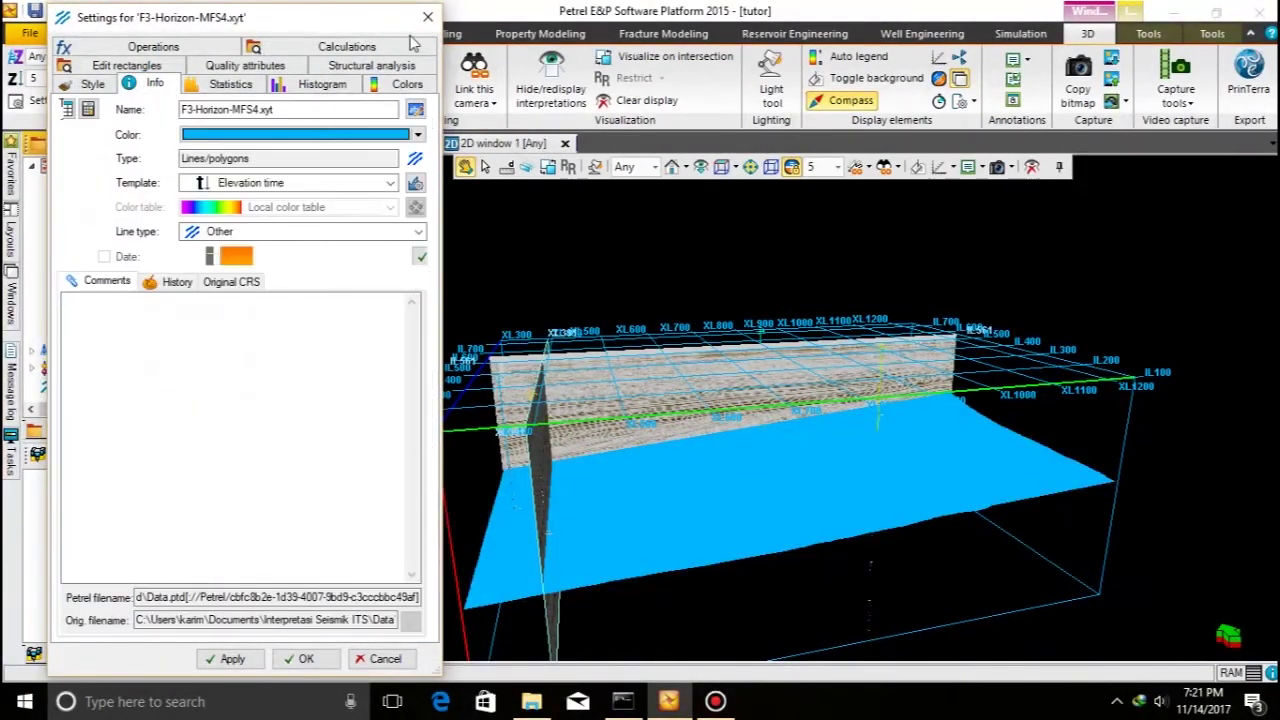
left_click(428, 17)
- Set up a new surface with the F3-Horizon-MFS4.xyt lines as main input and automatic grid size and position
left_click_drag(669, 513, 991, 277)
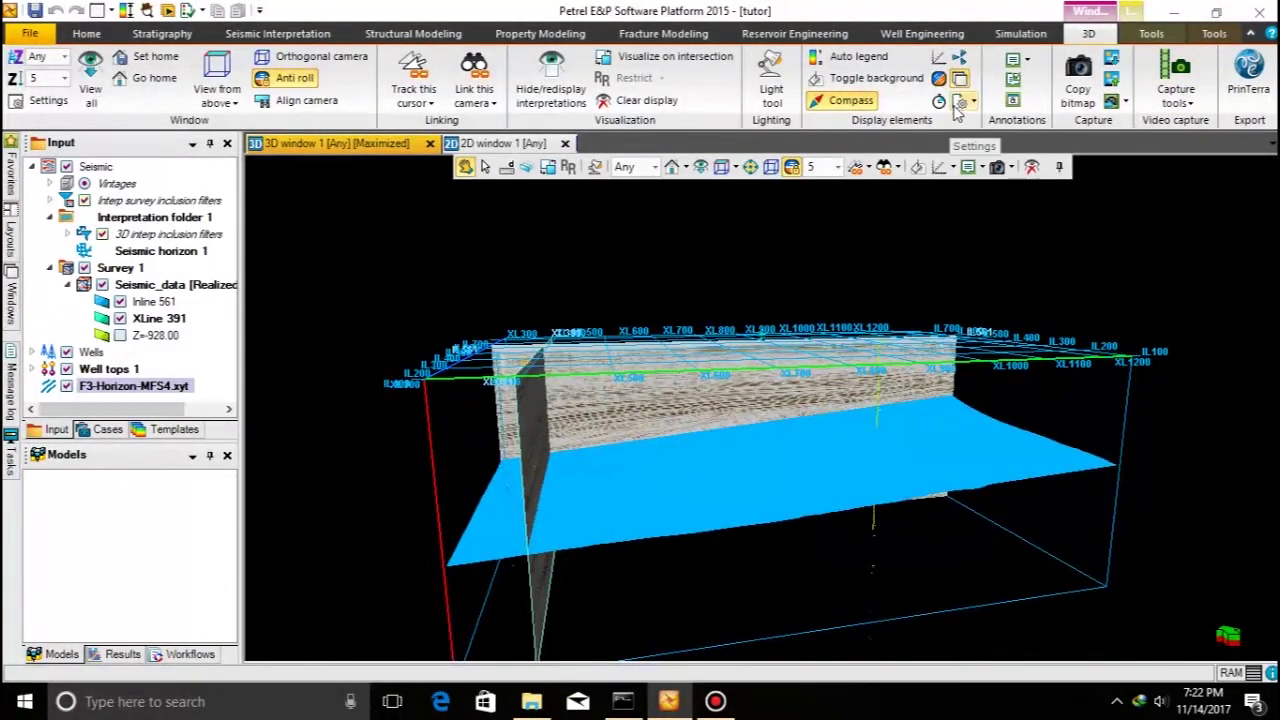
left_click(277, 33)
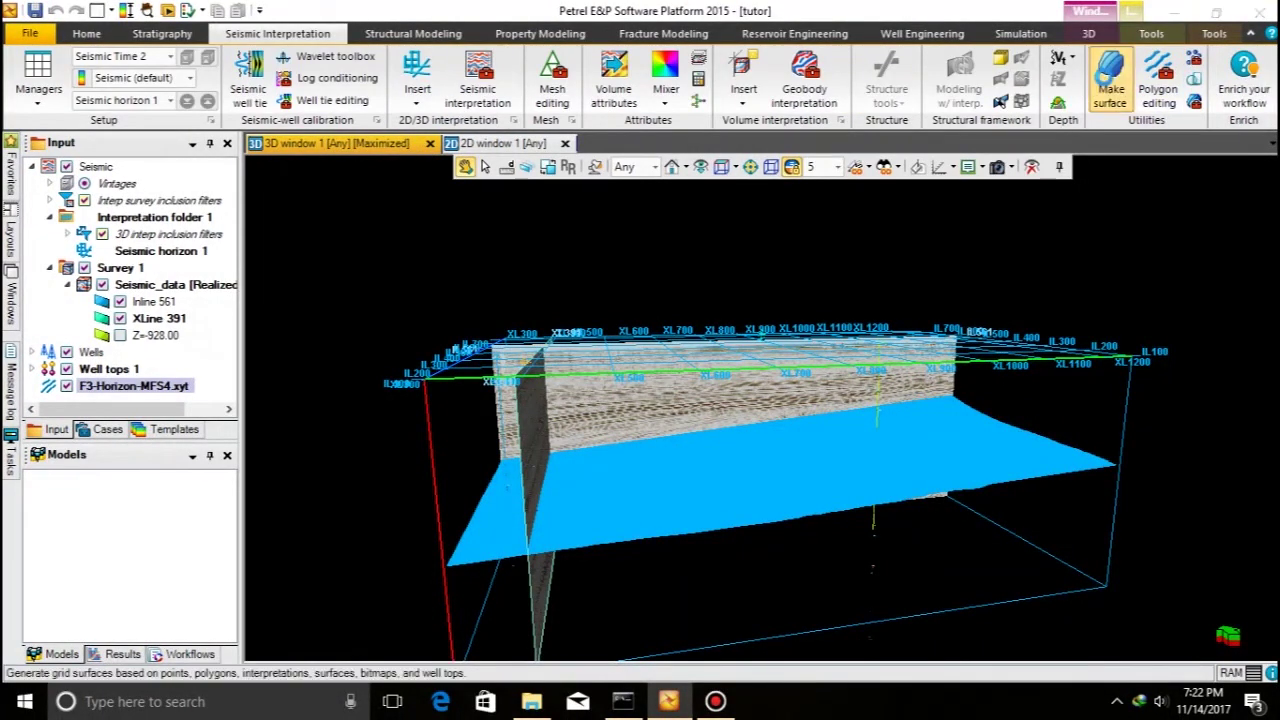
left_click(1110, 78)
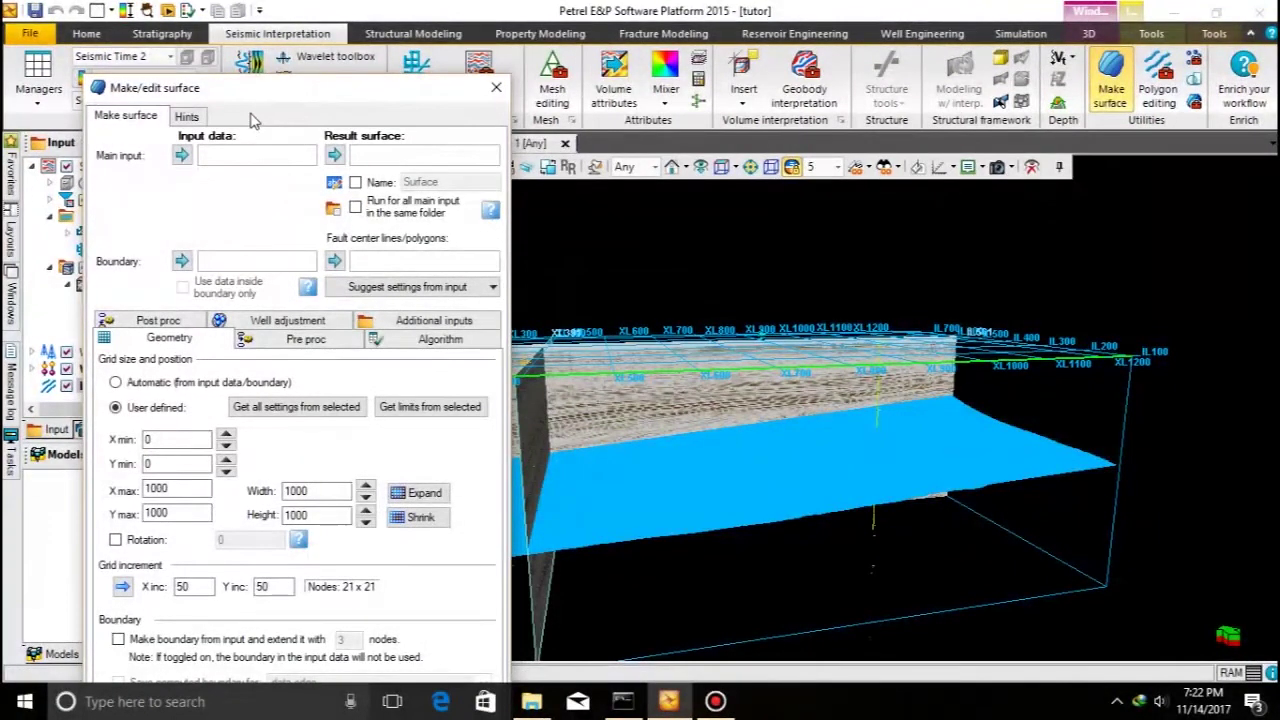
left_click_drag(250, 103, 573, 73)
left_click(120, 386)
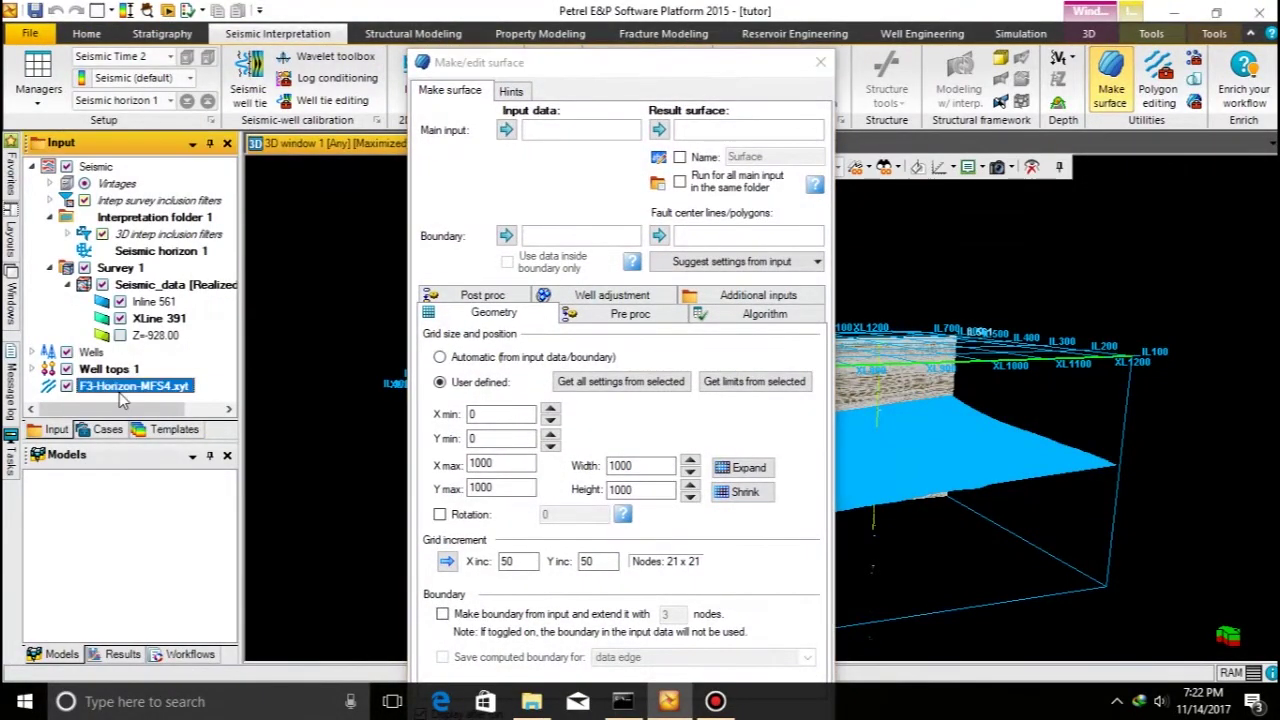
left_click(507, 131)
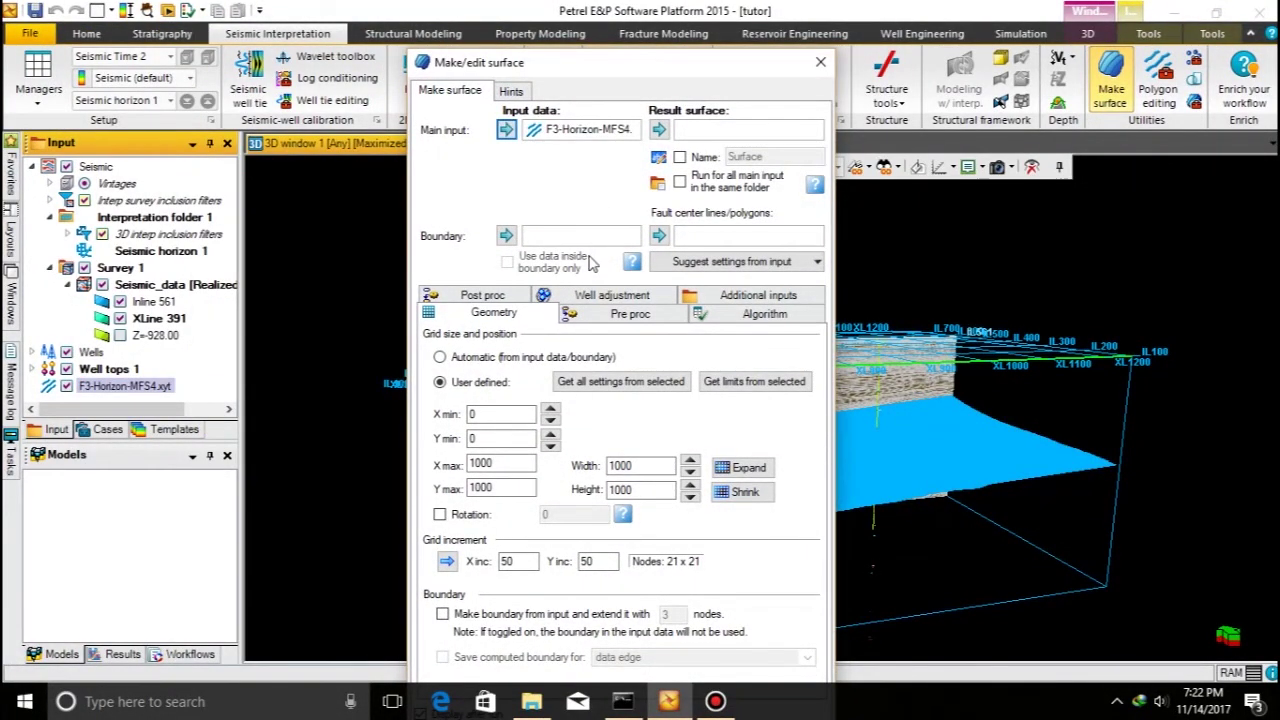
left_click(505, 359)
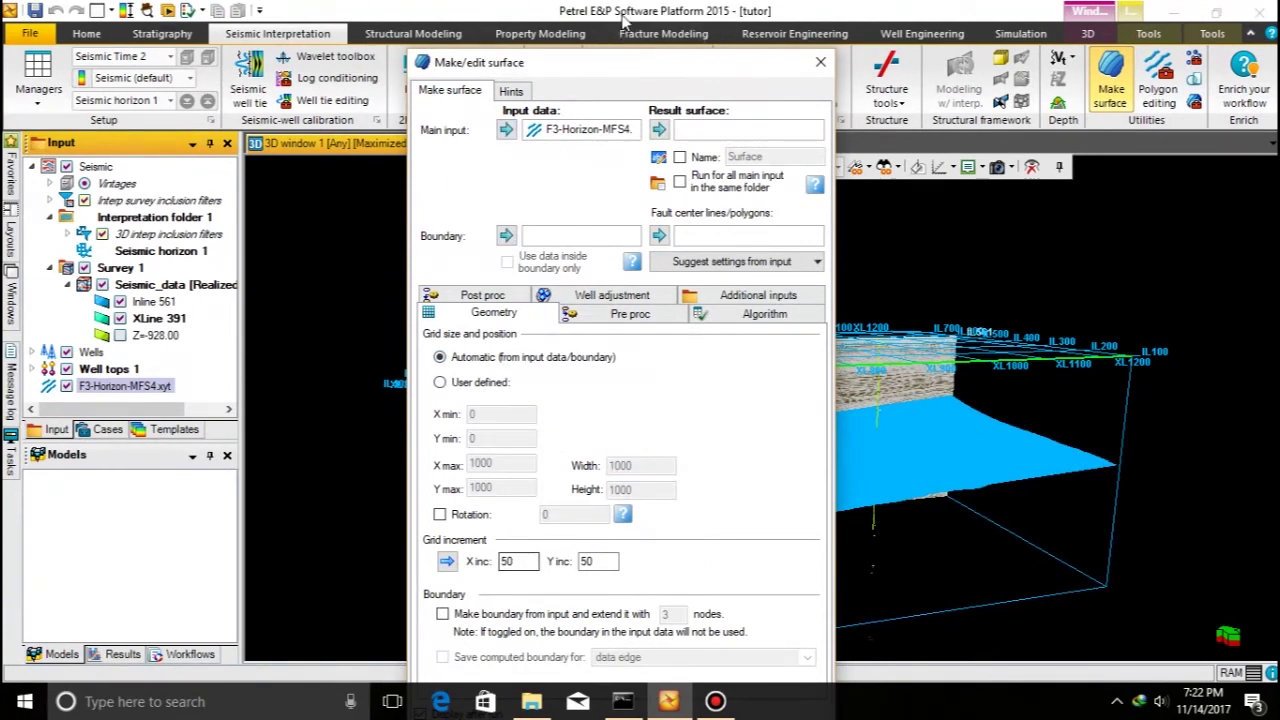
- Enable polygon refinement with the Smooth (Cubic spline) option in the surface pre-processing and generate the surface
left_click_drag(607, 62, 537, 45)
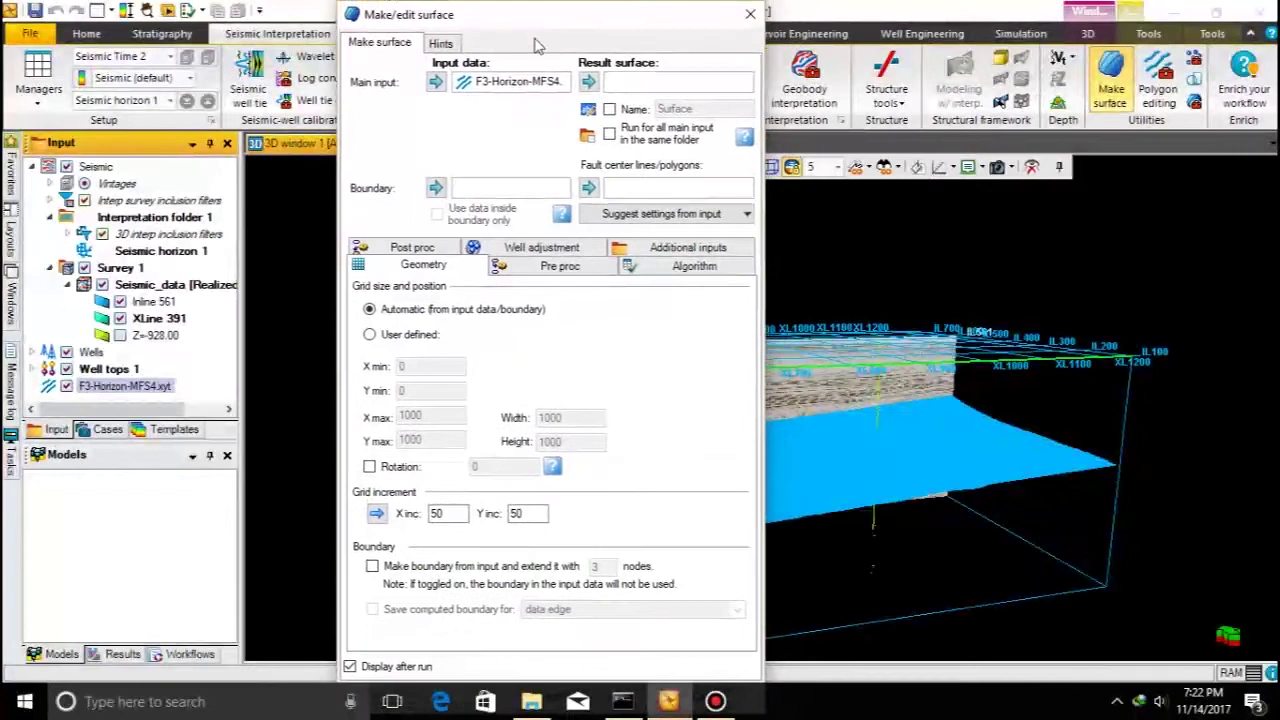
left_click(562, 264)
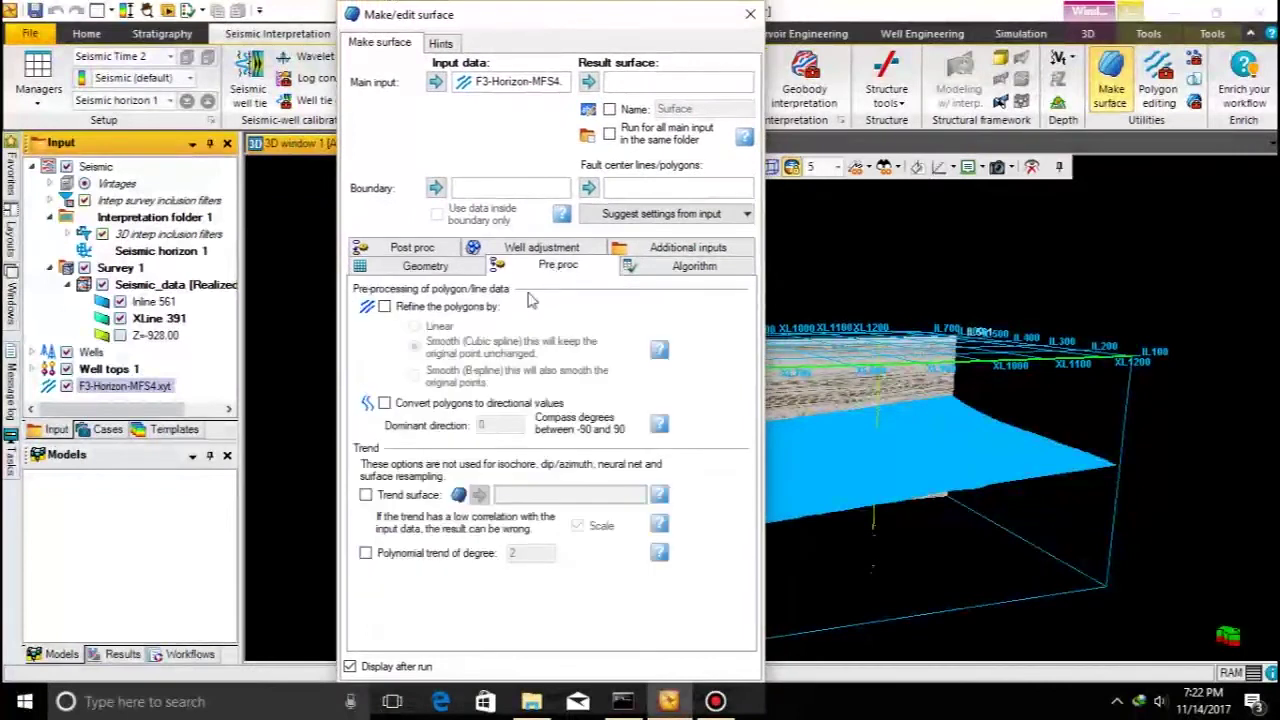
left_click(430, 306)
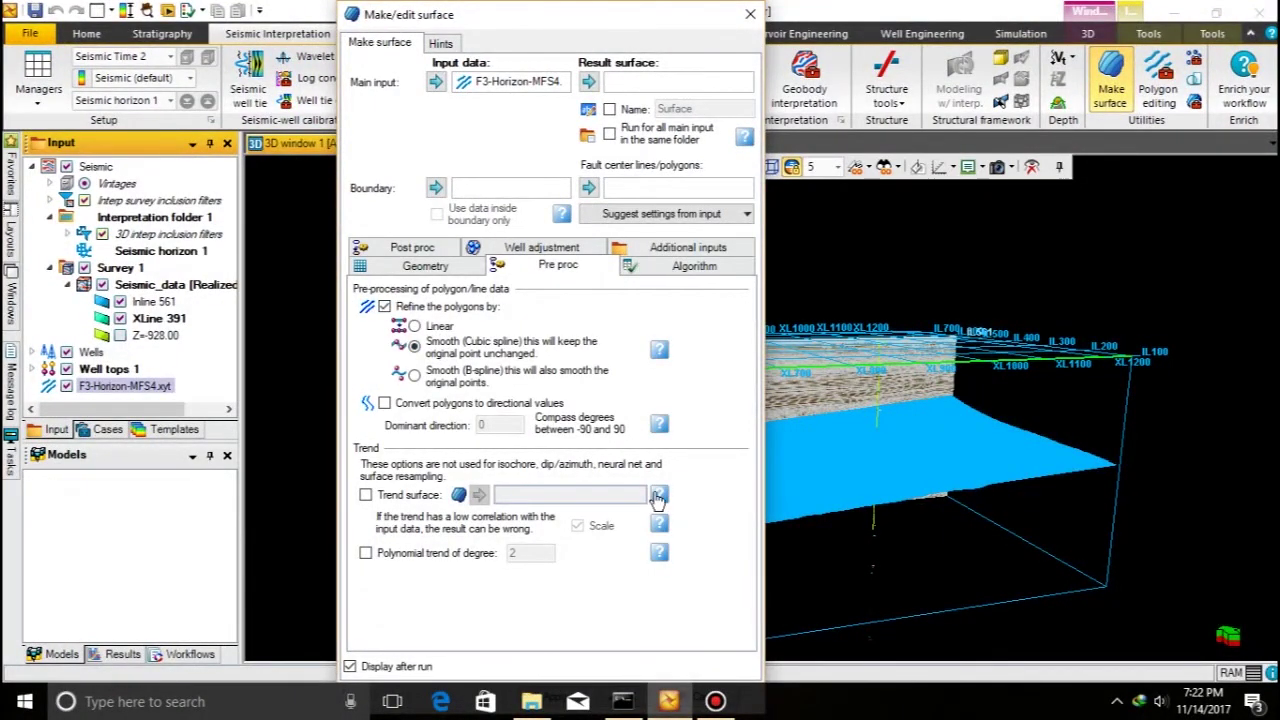
left_click_drag(645, 25, 616, 10)
left_click(604, 655)
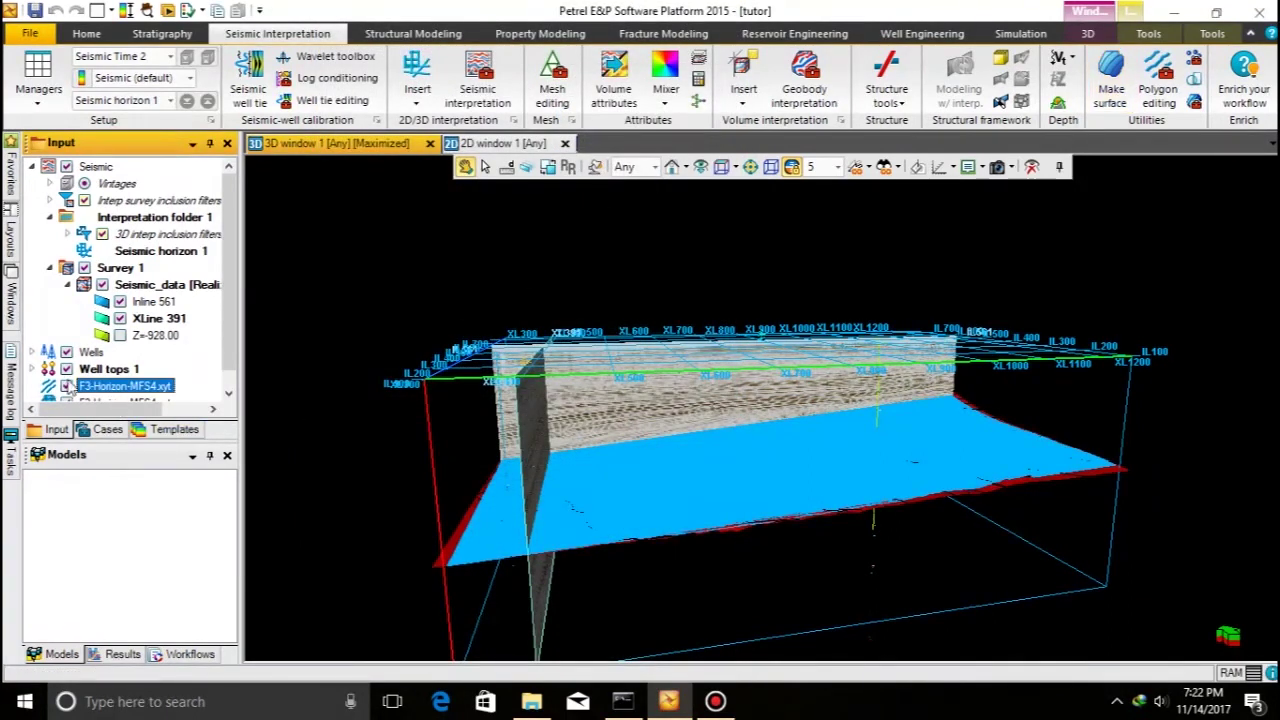
- Hide the F3-Horizon-MFS4.xyt lines in the 3D window and examine the new surface against the seismic sections
scroll(84, 375, "down", 1)
left_click_drag(680, 520, 865, 470)
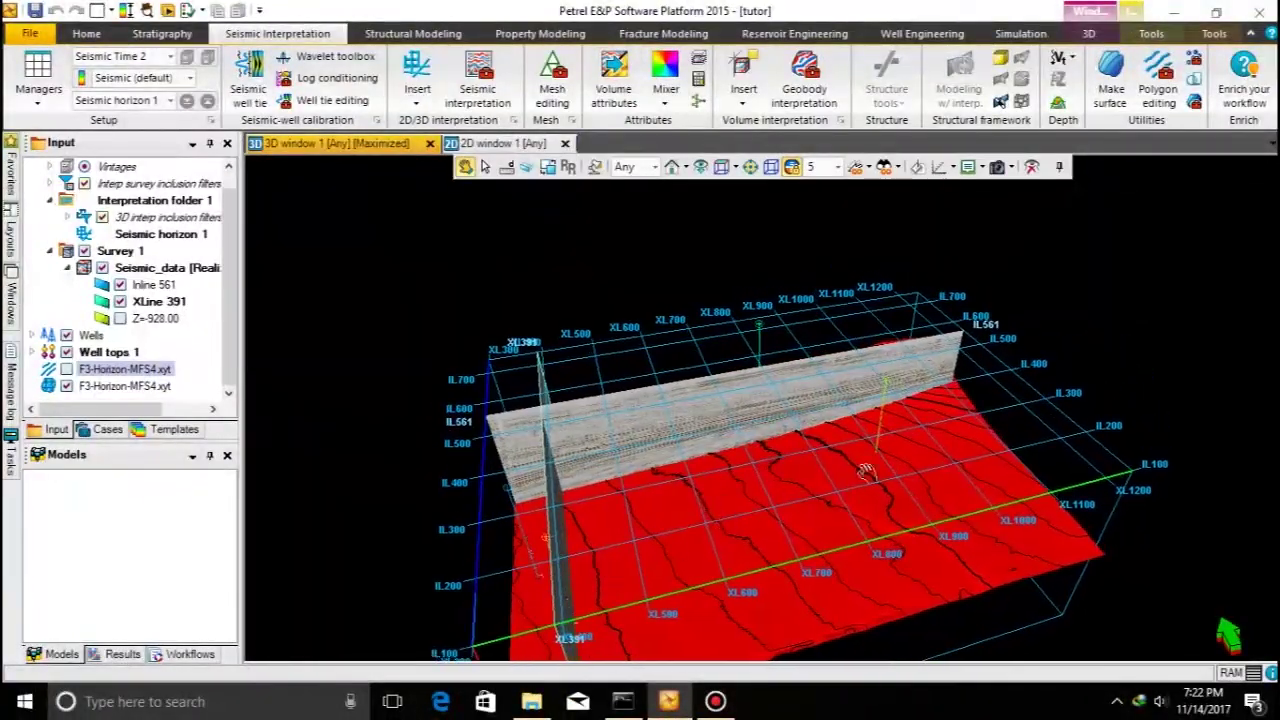
left_click_drag(945, 483, 935, 400)
- Give the F3-Horizon-MFS4.xyt surface a local (private) color table auto-scaled to its data and accept the settings
left_click(108, 387)
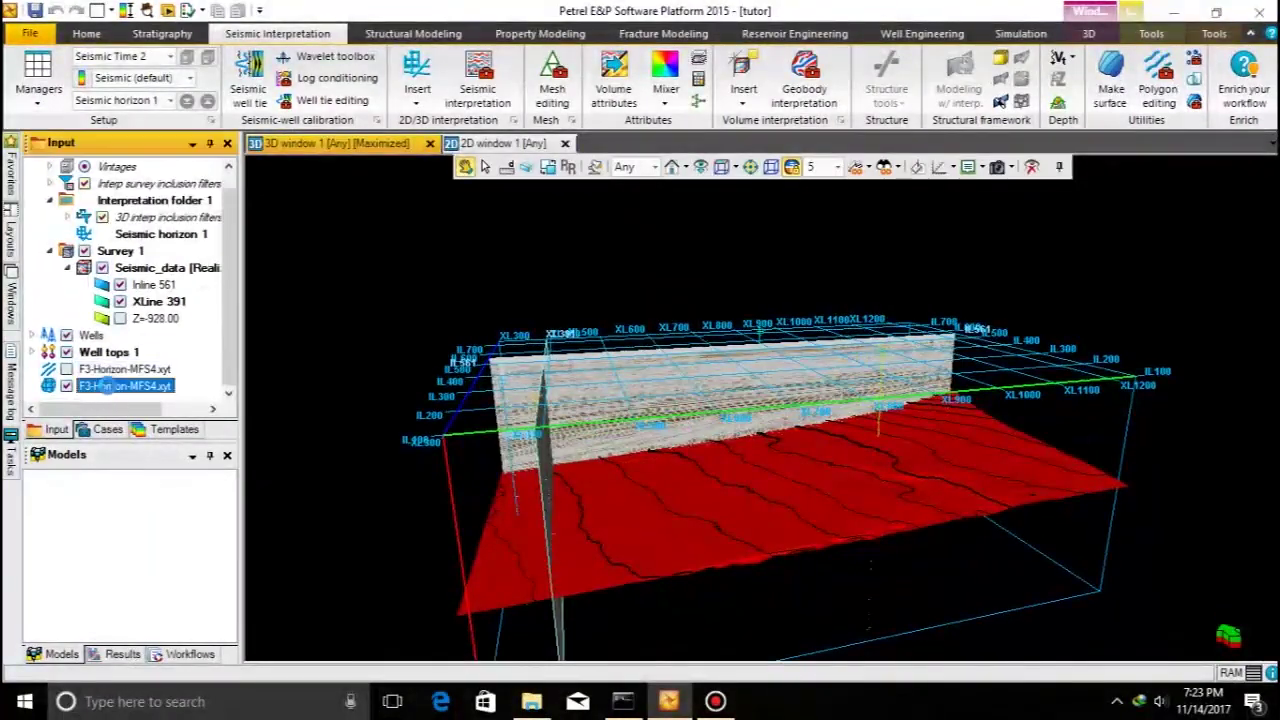
double_click(108, 387)
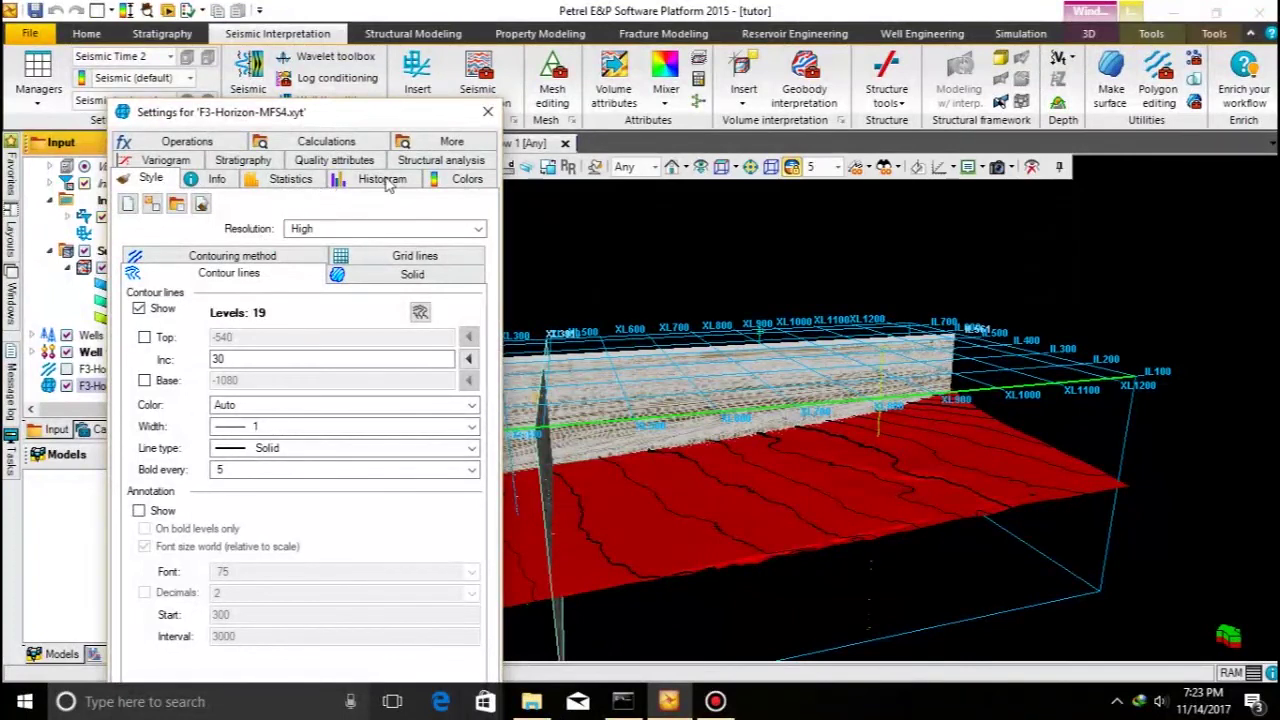
left_click(430, 180)
left_click(194, 240)
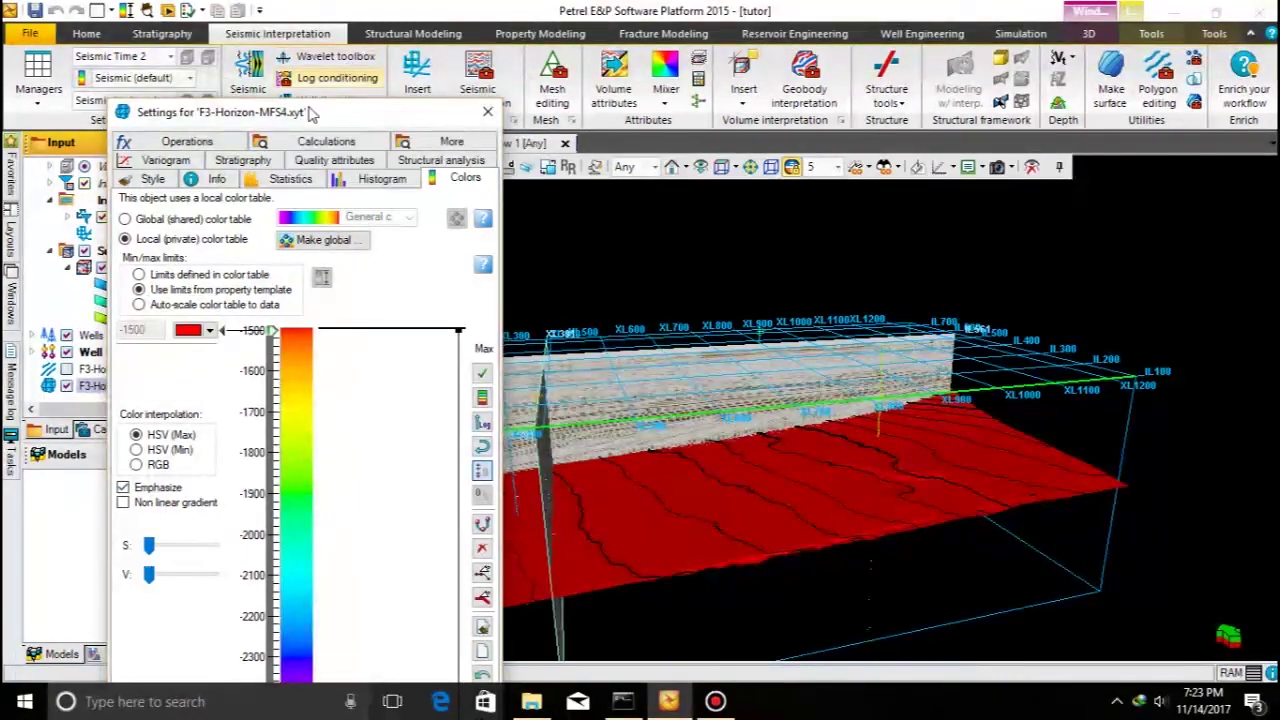
left_click_drag(330, 115, 324, 25)
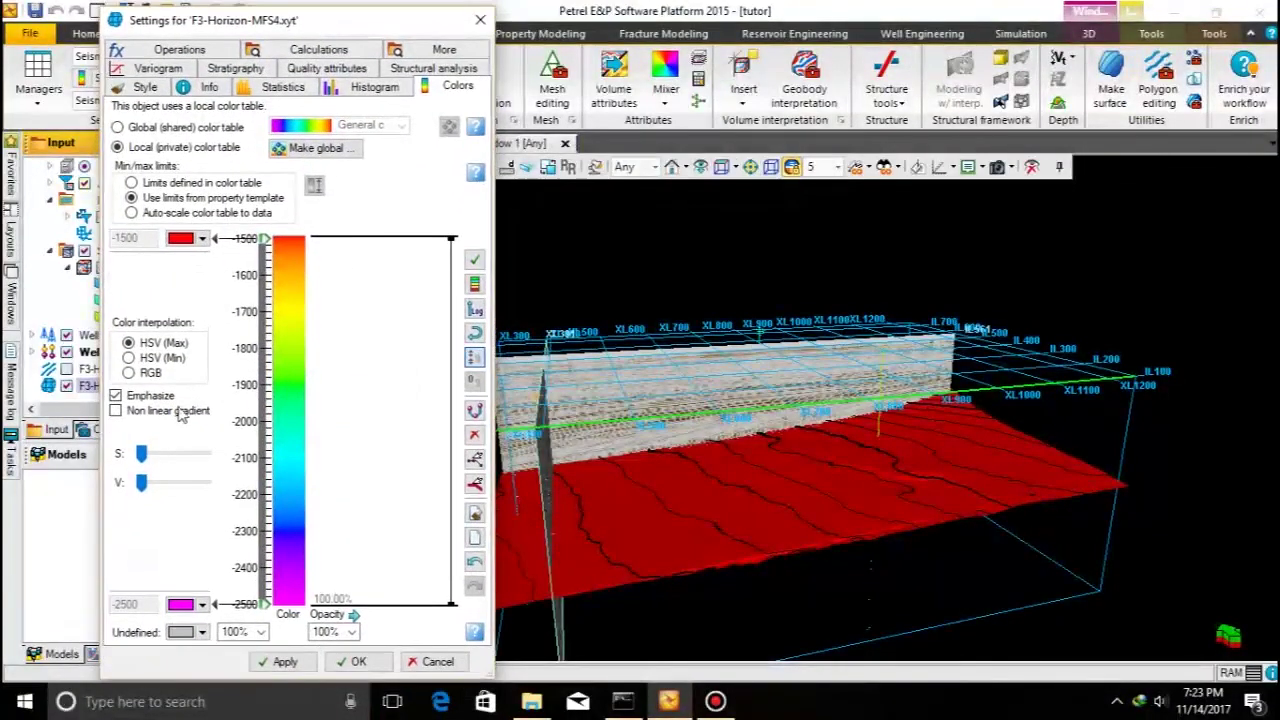
left_click(170, 212)
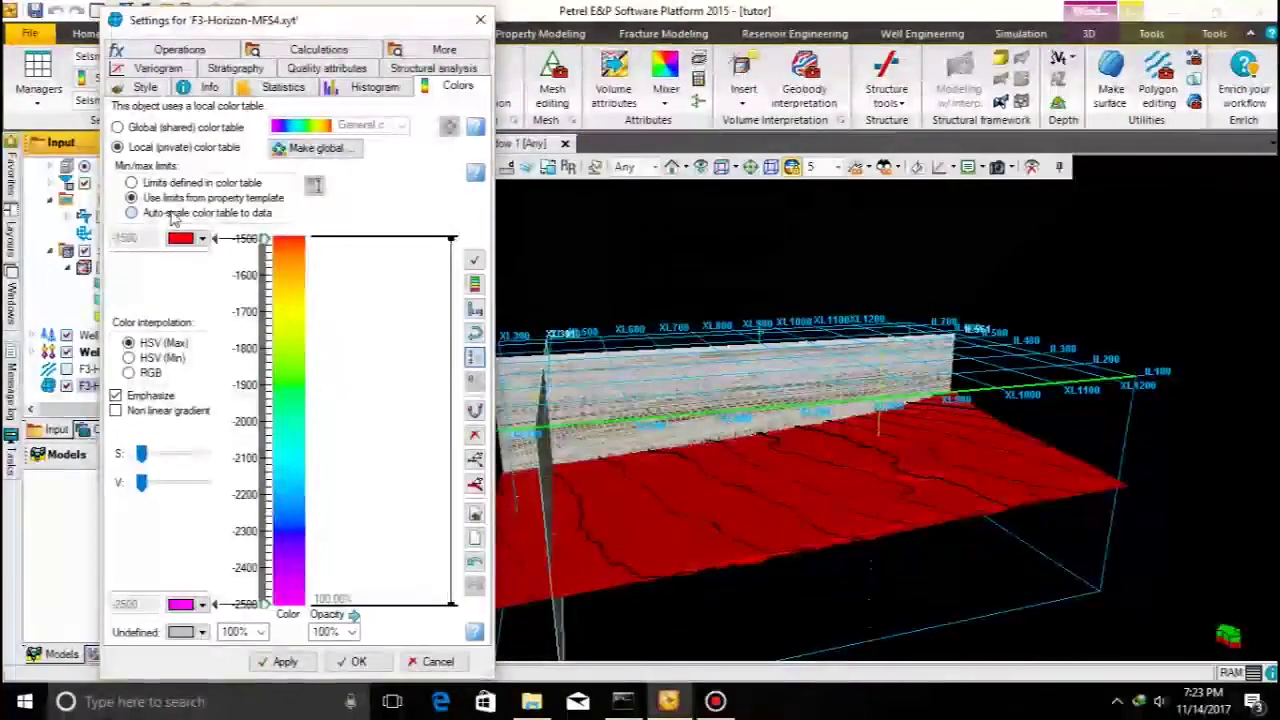
left_click(333, 655)
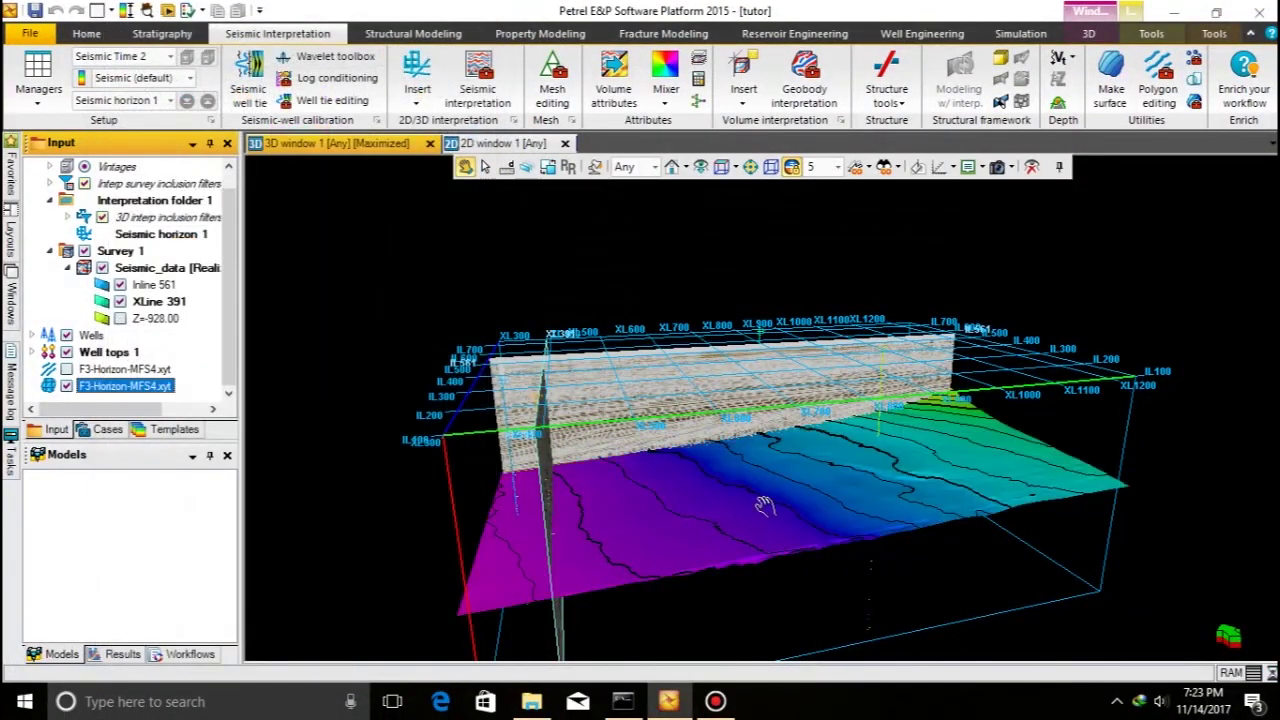
- View the recolored surface from above at an angle and turn on the auto legend for the 3D window
left_click_drag(794, 503, 835, 551)
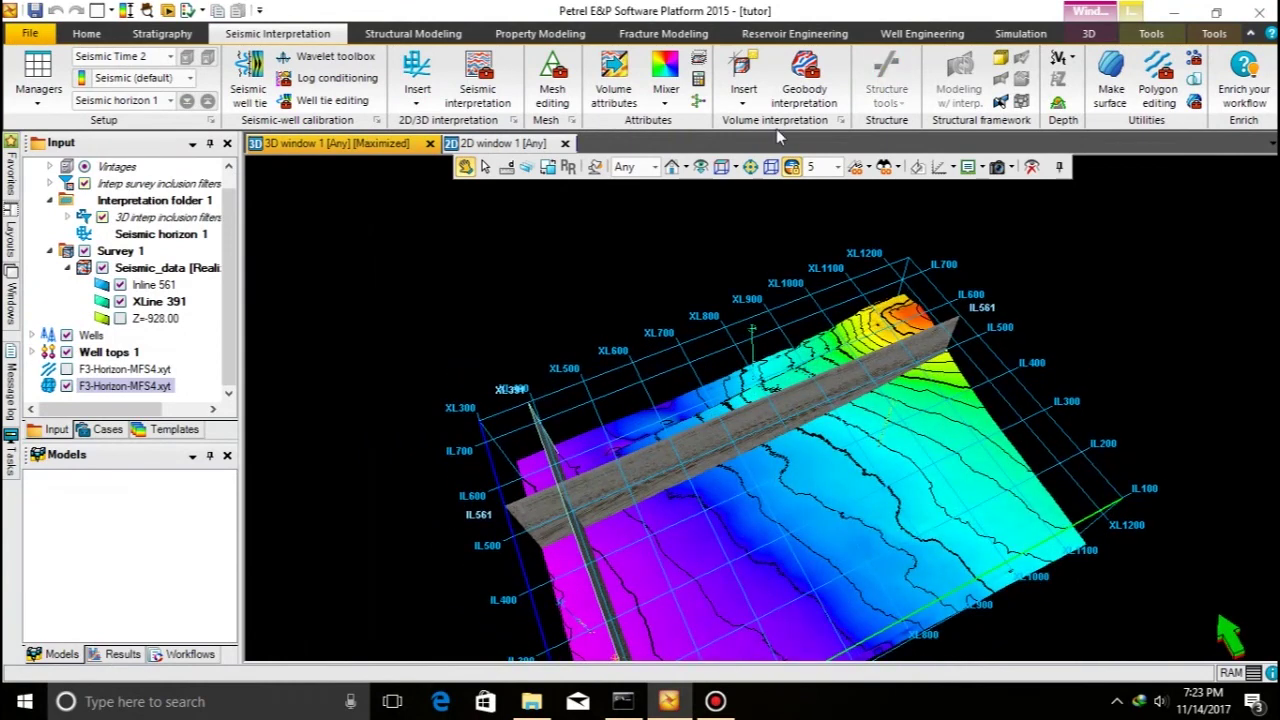
left_click(1088, 33)
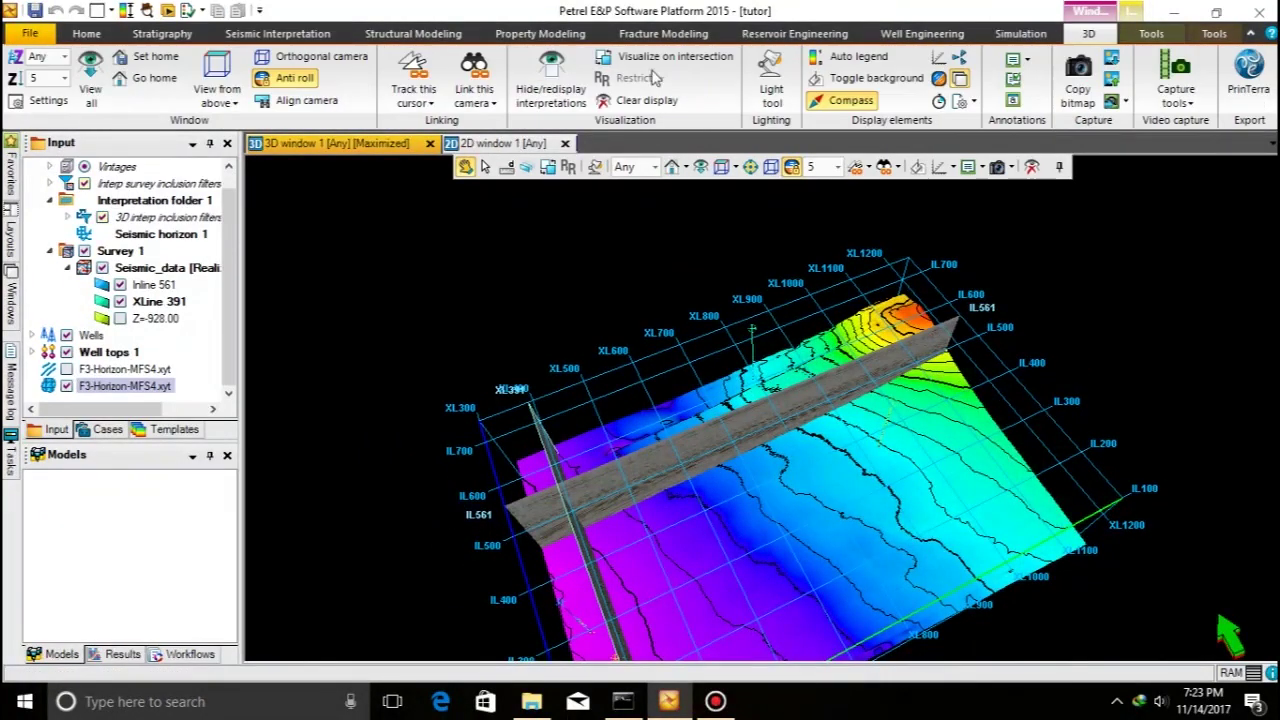
left_click(850, 57)
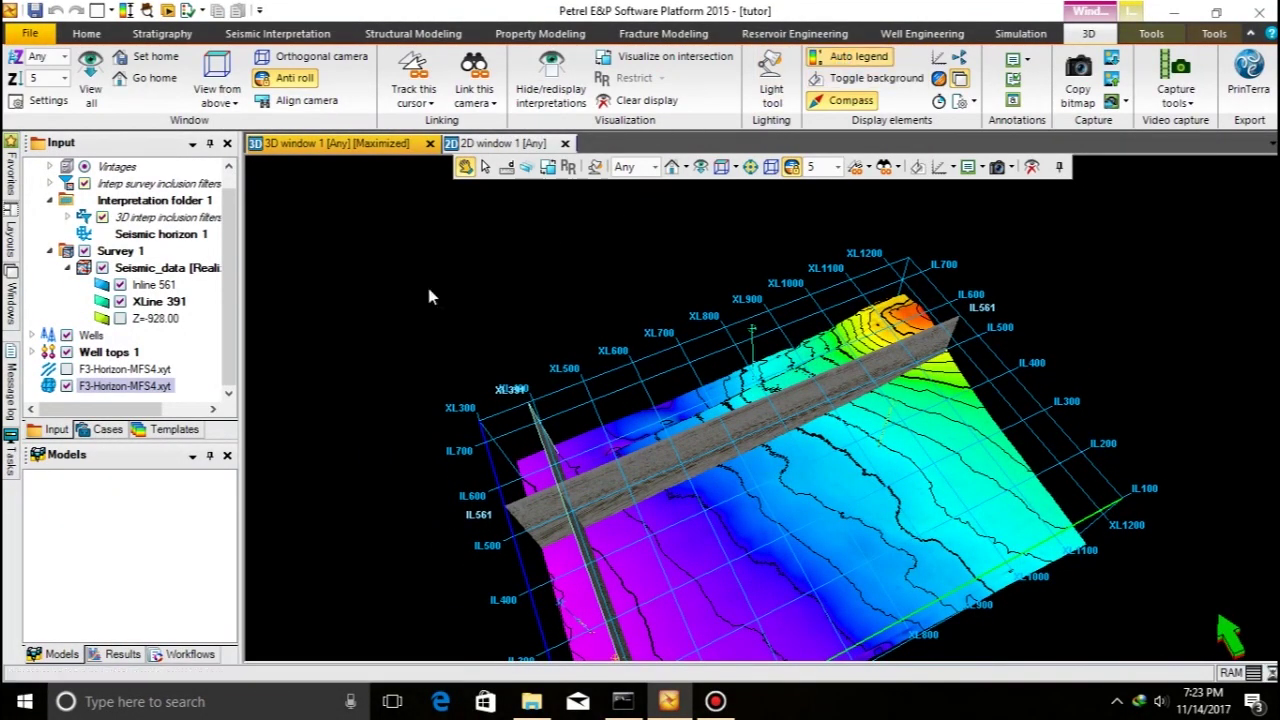